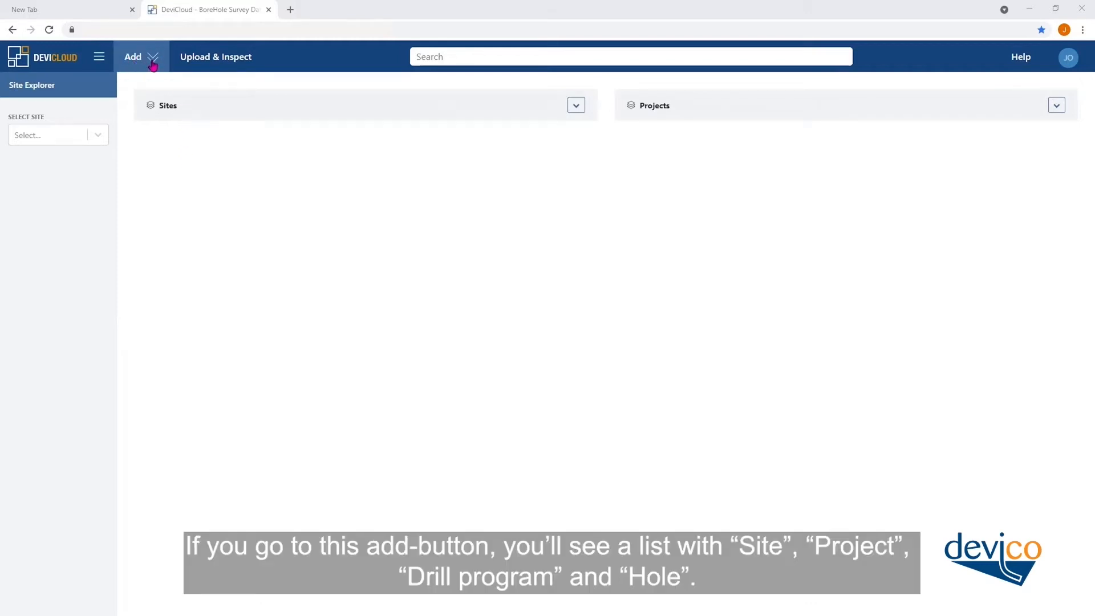
Step: Start creating a new site and name it "our test site"
{"action": "left_click", "coordinate": [152, 63]}
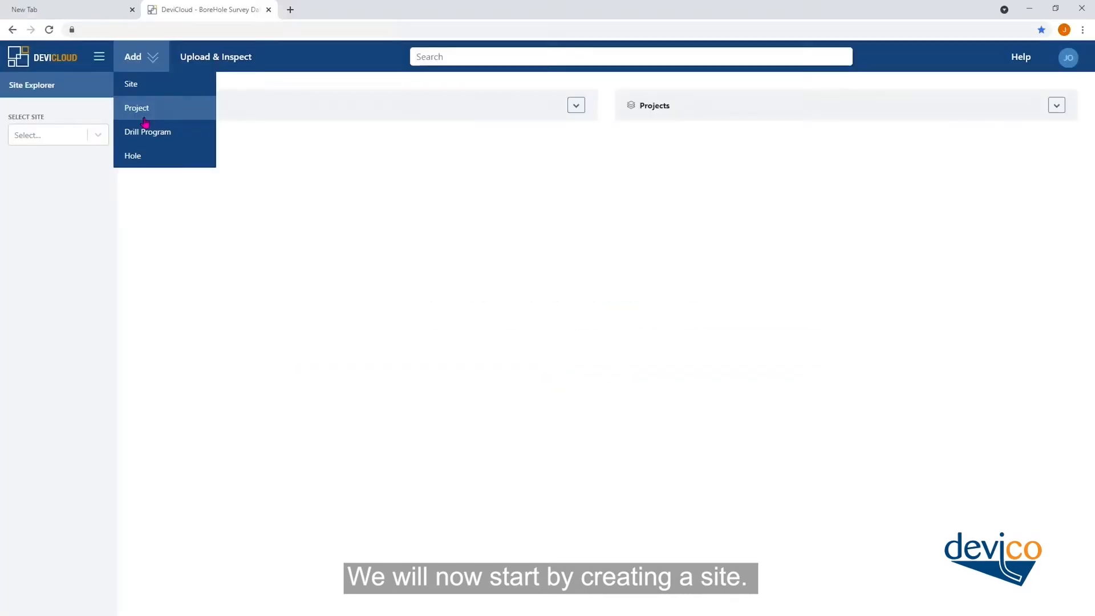
{"action": "left_click", "coordinate": [147, 87]}
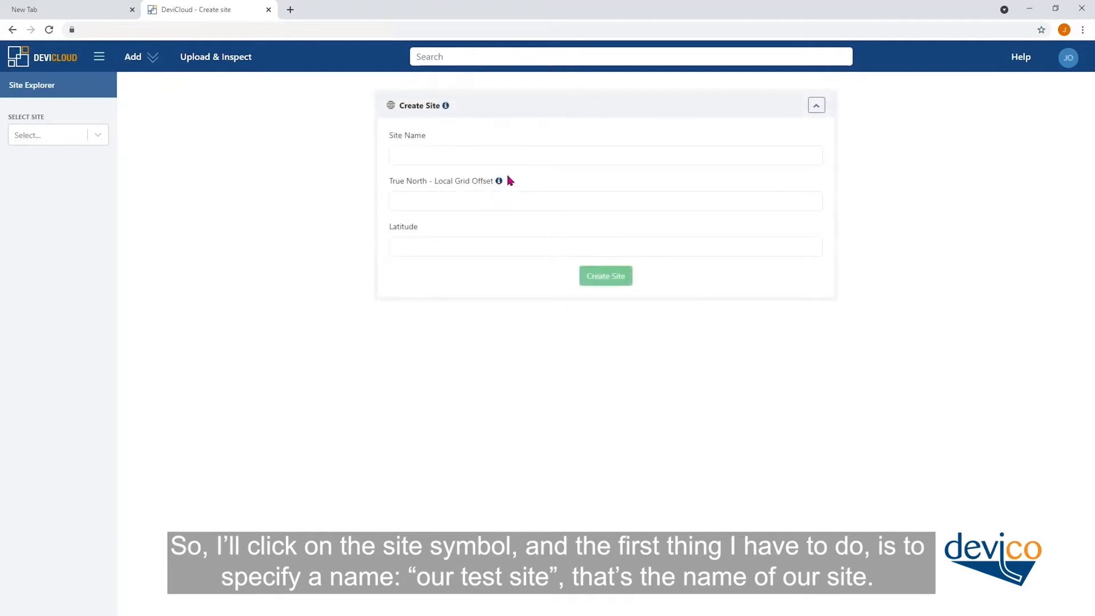
{"action": "left_click", "coordinate": [507, 156]}
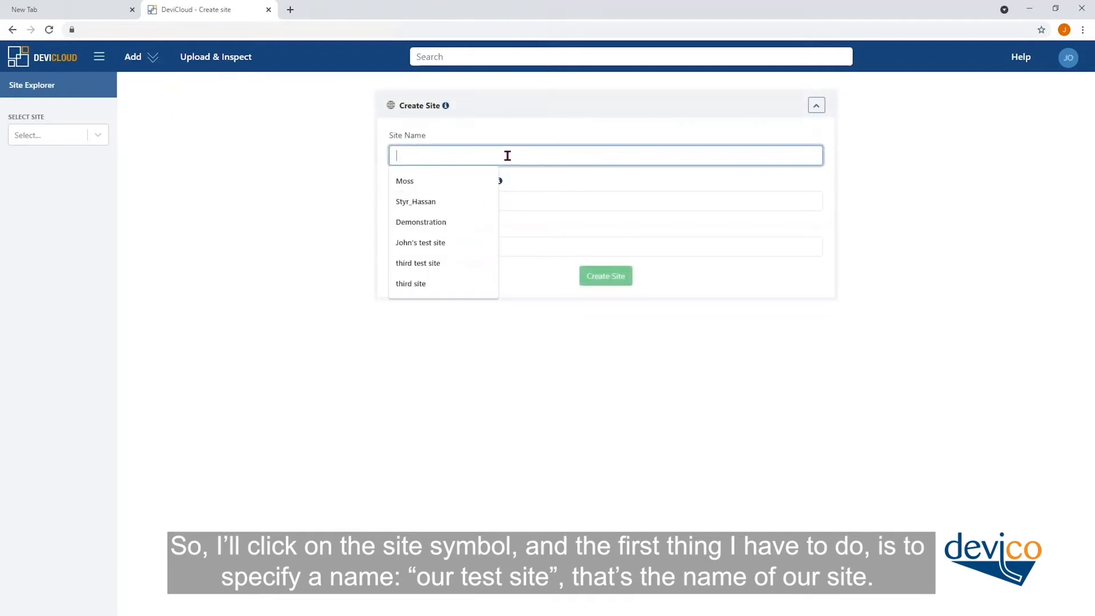
{"action": "type", "text": "o"}
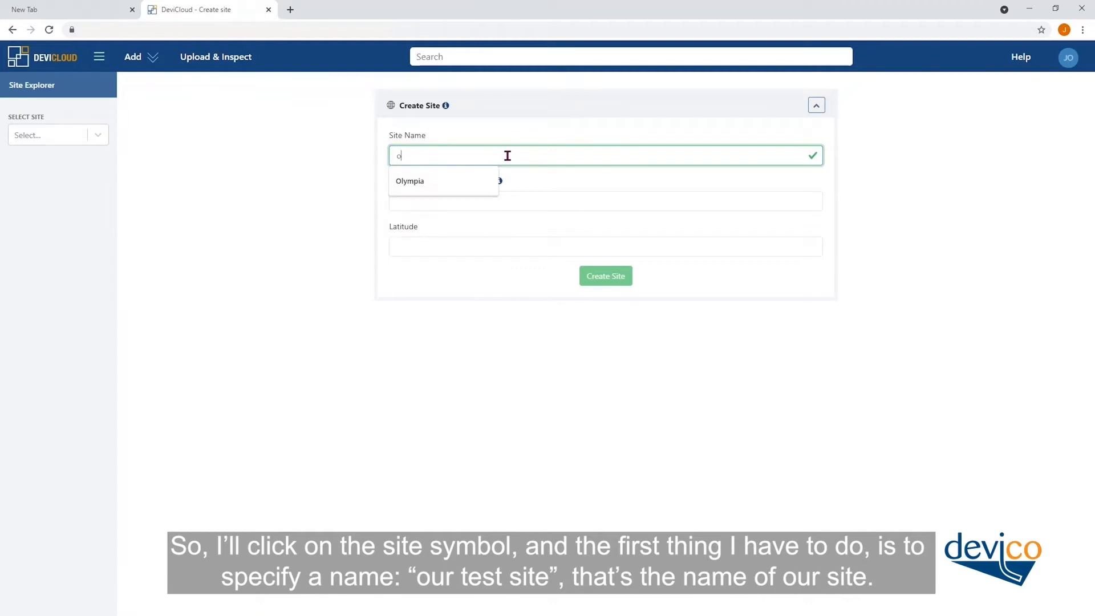
{"action": "type", "text": "ur test site"}
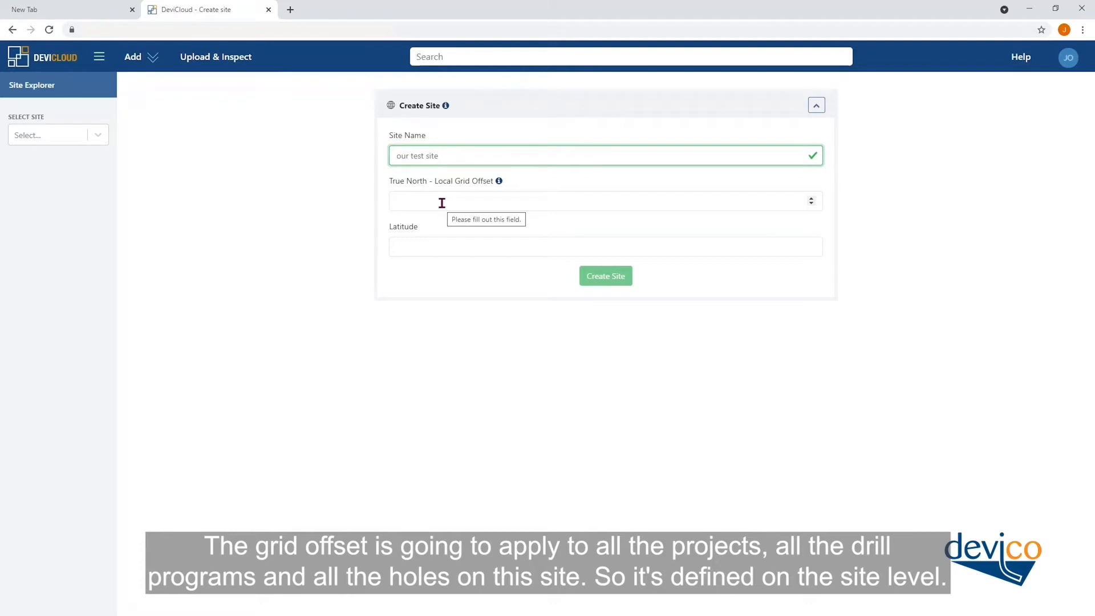
Step: Set the site's True North - Local Grid Offset to 0 and read the explanation of the grid offset
{"action": "left_click", "coordinate": [442, 203]}
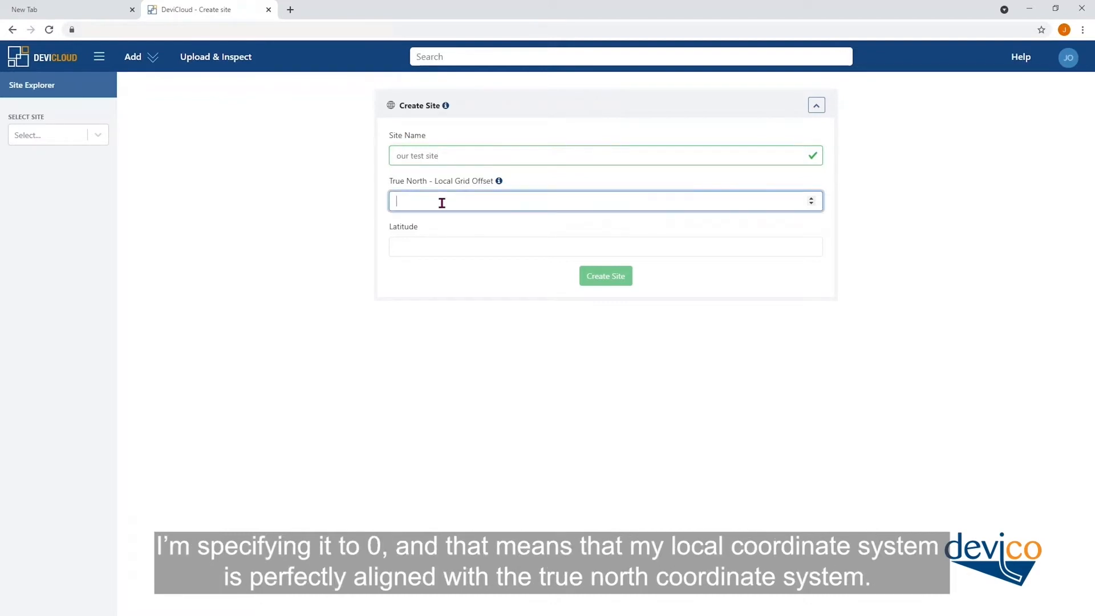
{"action": "type", "text": "0"}
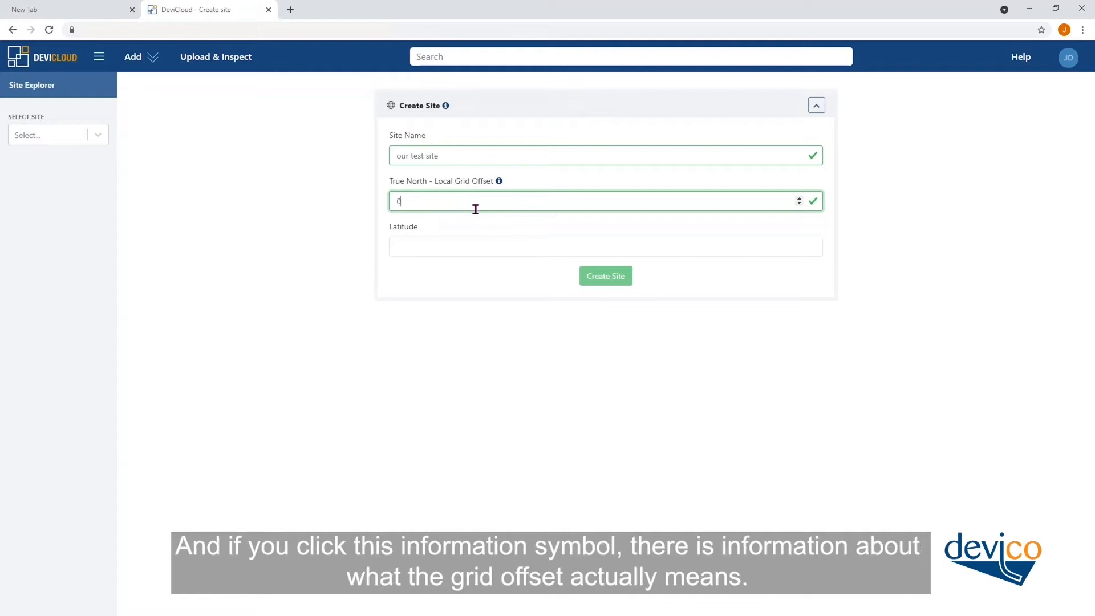
{"action": "left_click", "coordinate": [499, 182]}
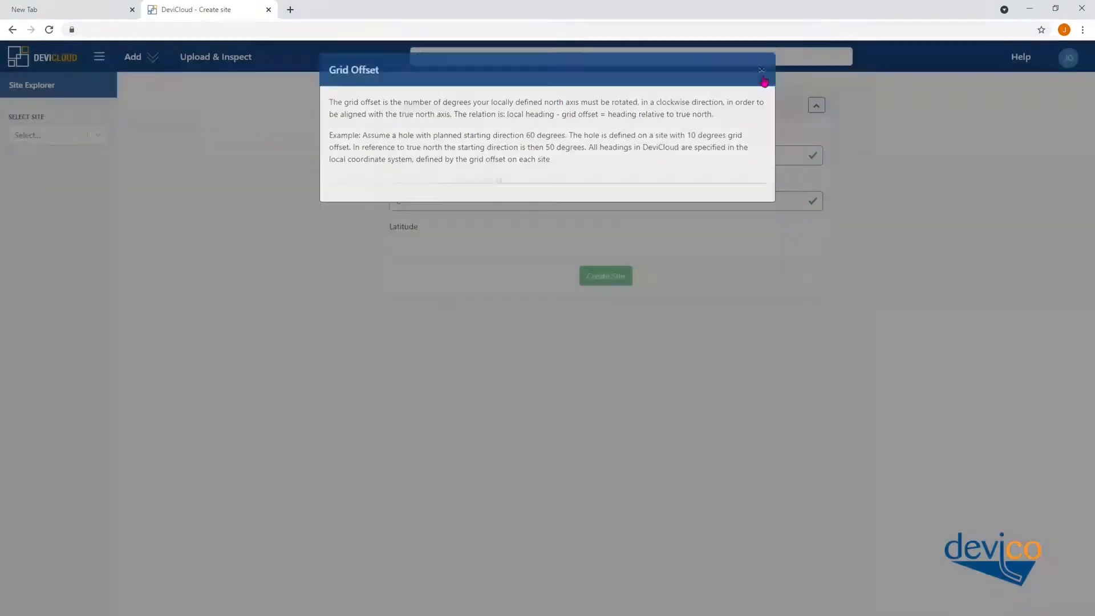
{"action": "left_click", "coordinate": [762, 76]}
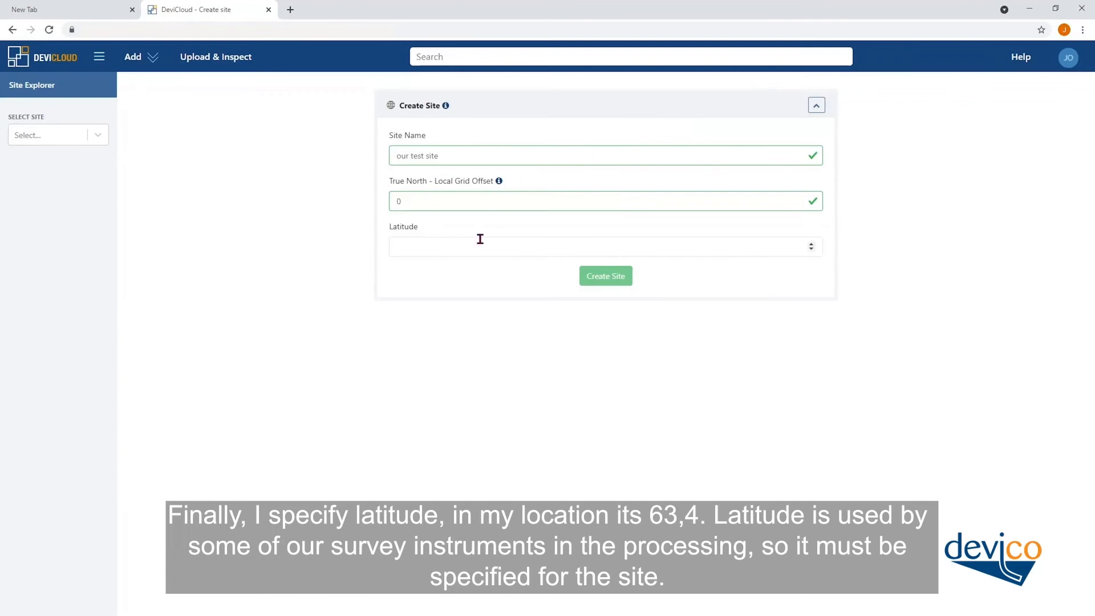
Step: Set the site's latitude to 63.4 and create the site
{"action": "left_click", "coordinate": [479, 241]}
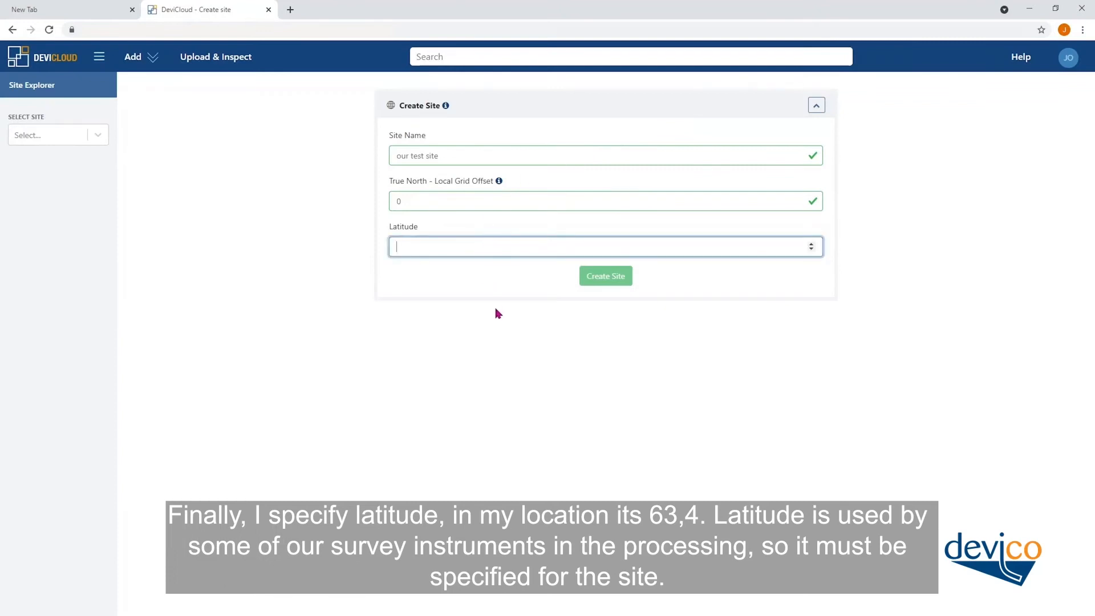
{"action": "type", "text": "6"}
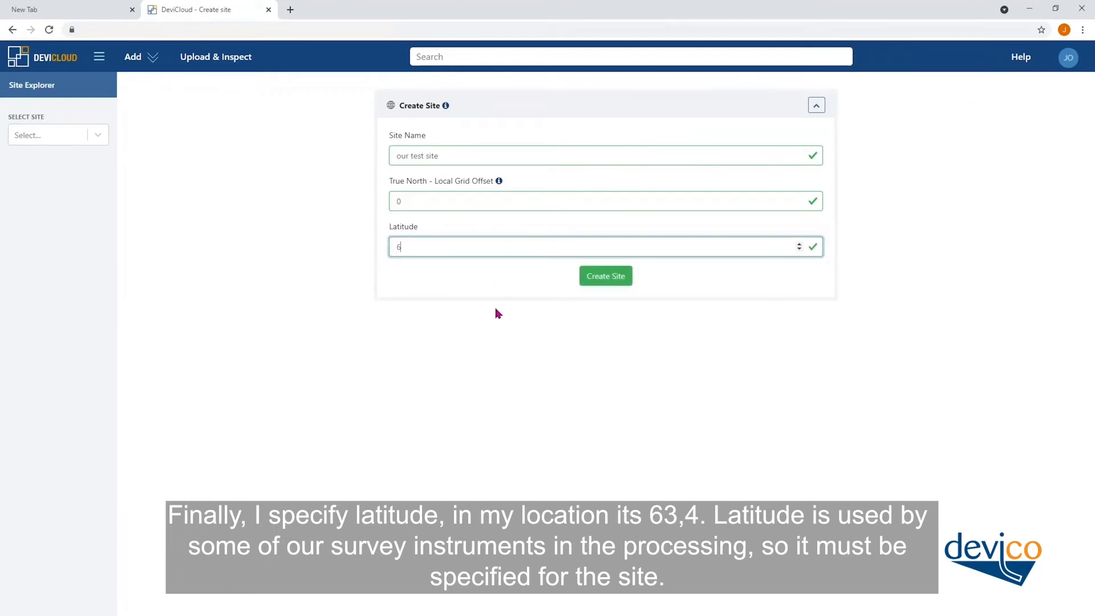
{"action": "type", "text": "3."}
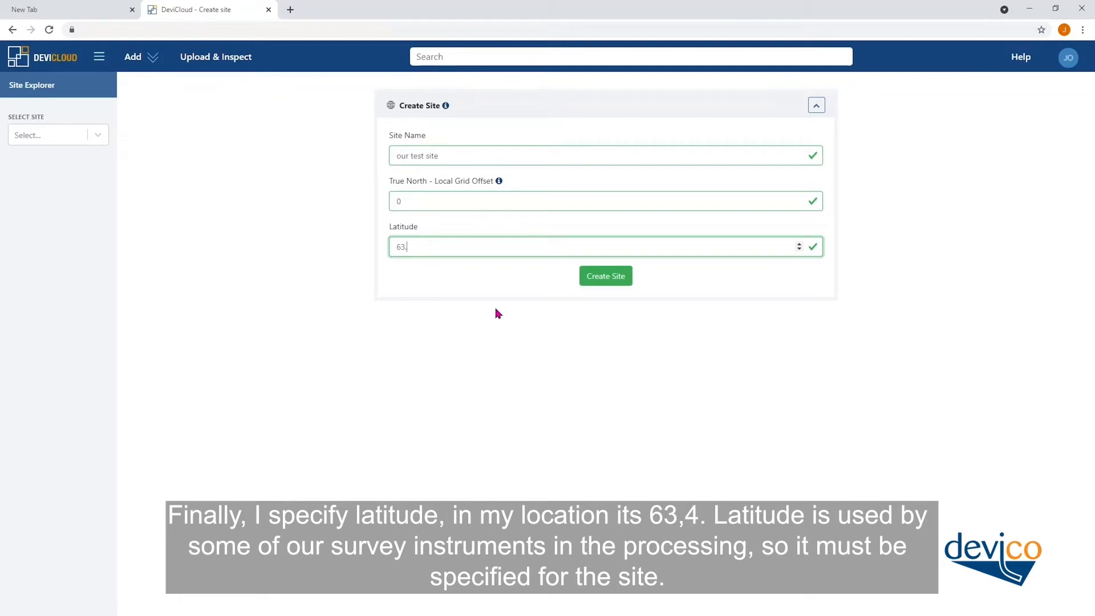
{"action": "type", "text": "4"}
{"action": "left_click", "coordinate": [607, 279]}
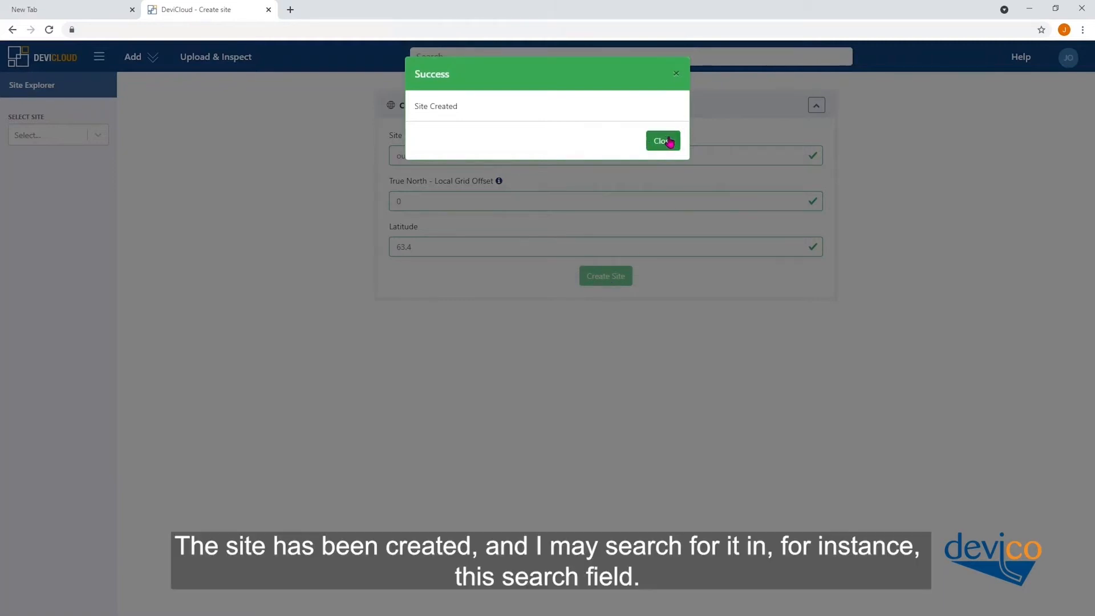
{"action": "left_click", "coordinate": [671, 140]}
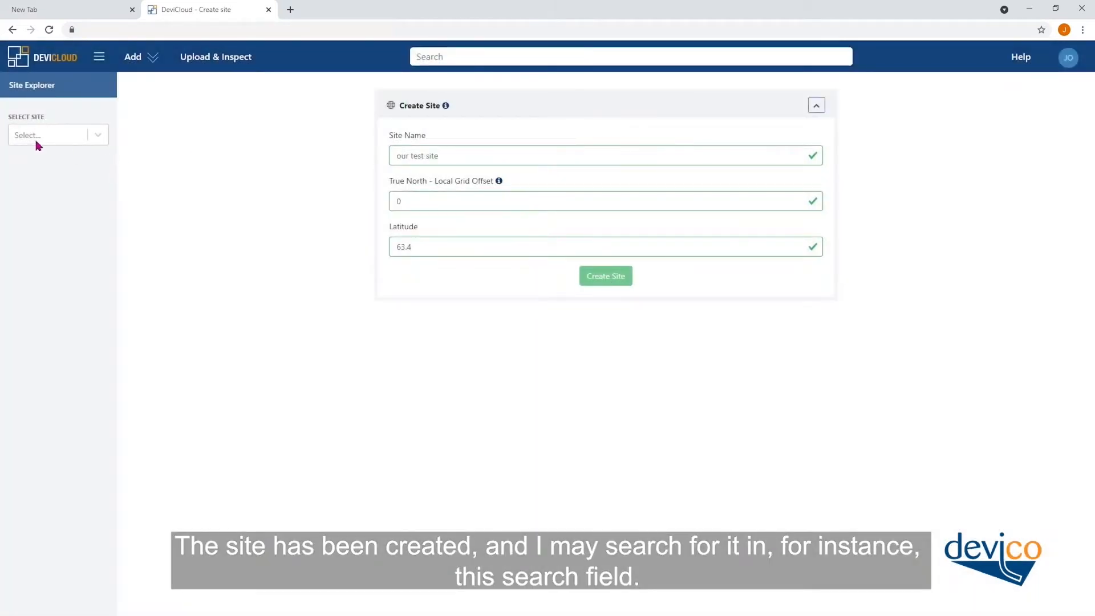
Step: Search for "our", open the dashboard of "our test site" and look through its sections
{"action": "left_click", "coordinate": [564, 55]}
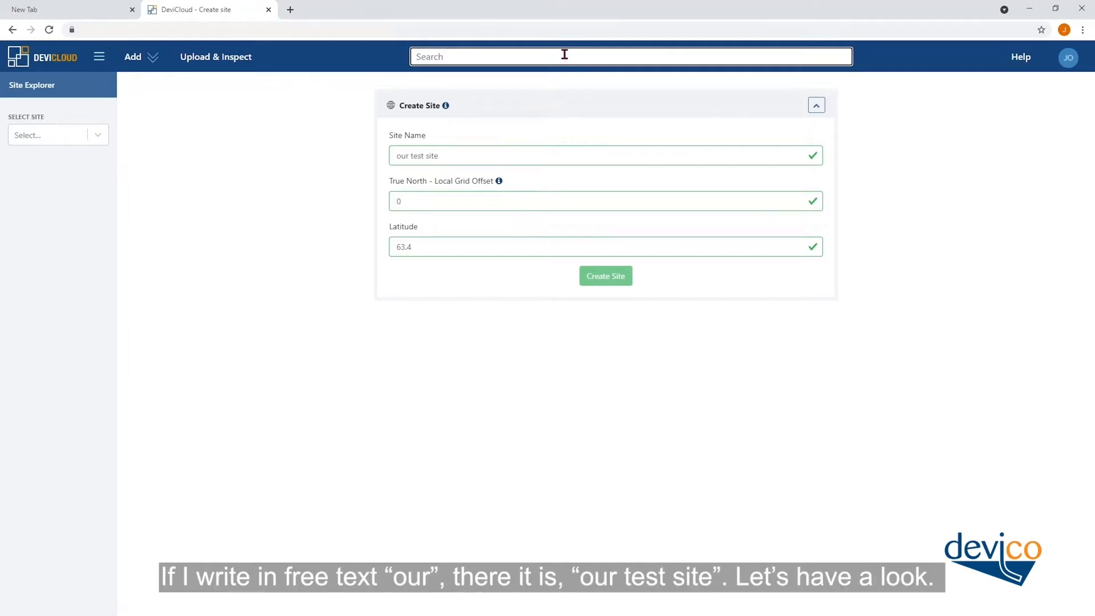
{"action": "type", "text": "our"}
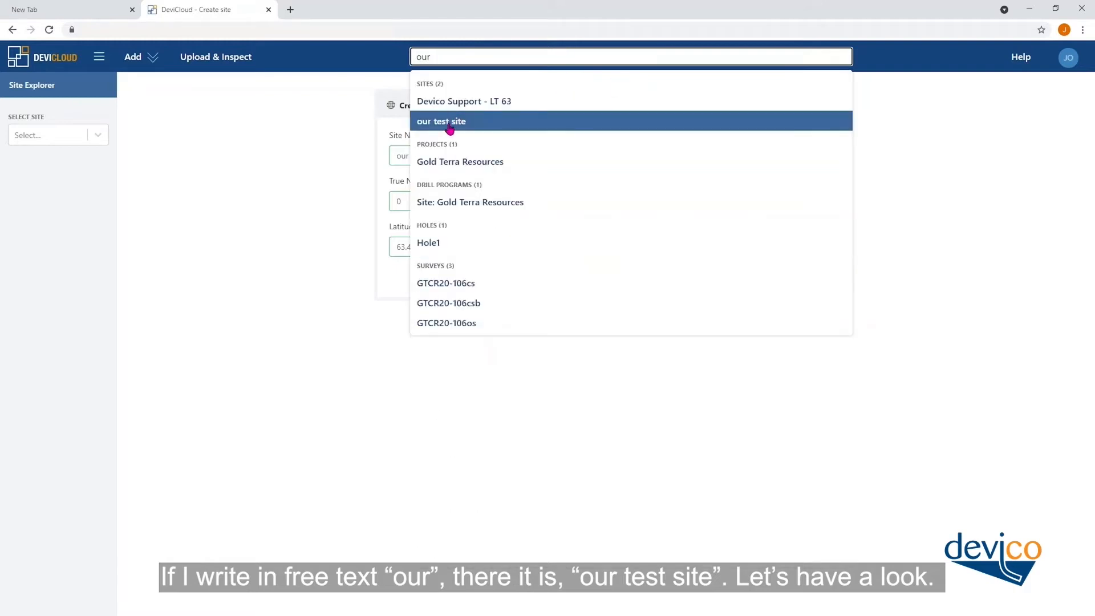
{"action": "left_click", "coordinate": [449, 127]}
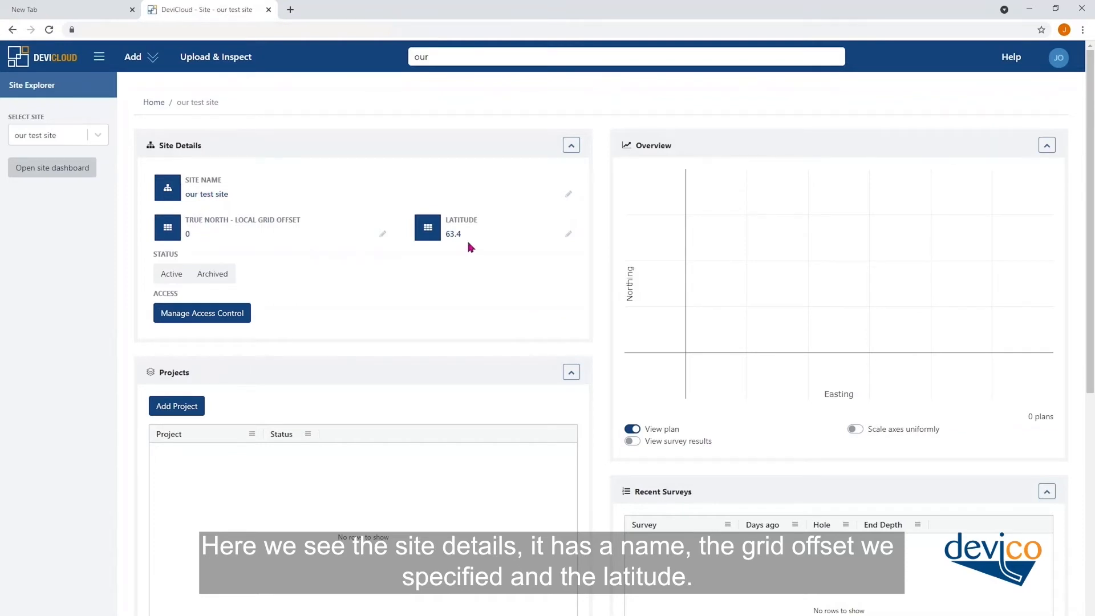
{"action": "scroll", "coordinate": [702, 320], "scroll_direction": "down", "scroll_amount": 4}
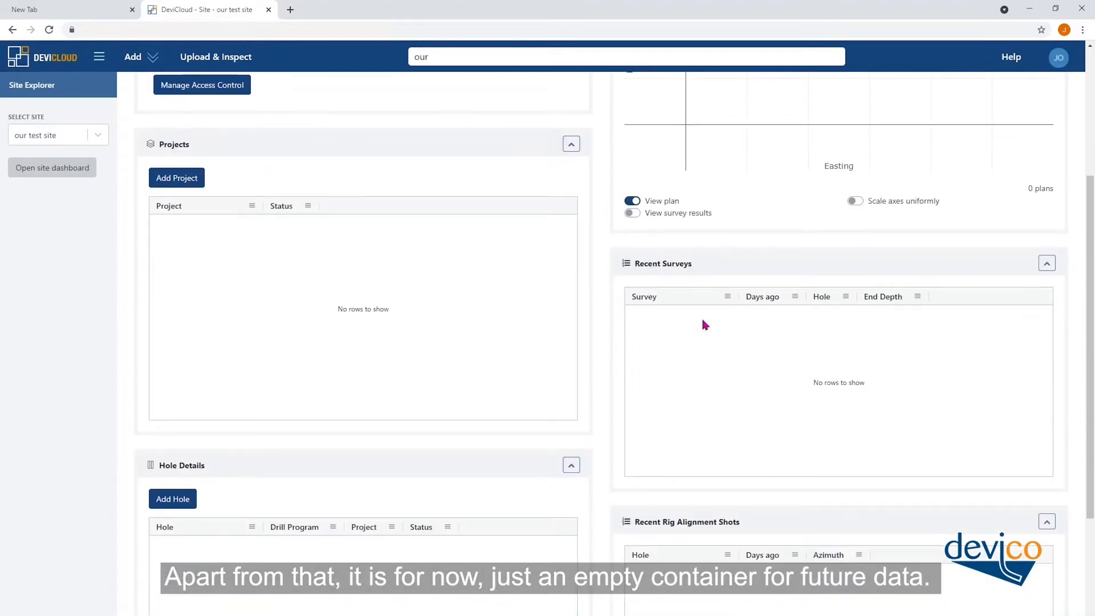
{"action": "scroll", "coordinate": [702, 322], "scroll_direction": "down", "scroll_amount": 2}
{"action": "scroll", "coordinate": [704, 323], "scroll_direction": "up", "scroll_amount": 6}
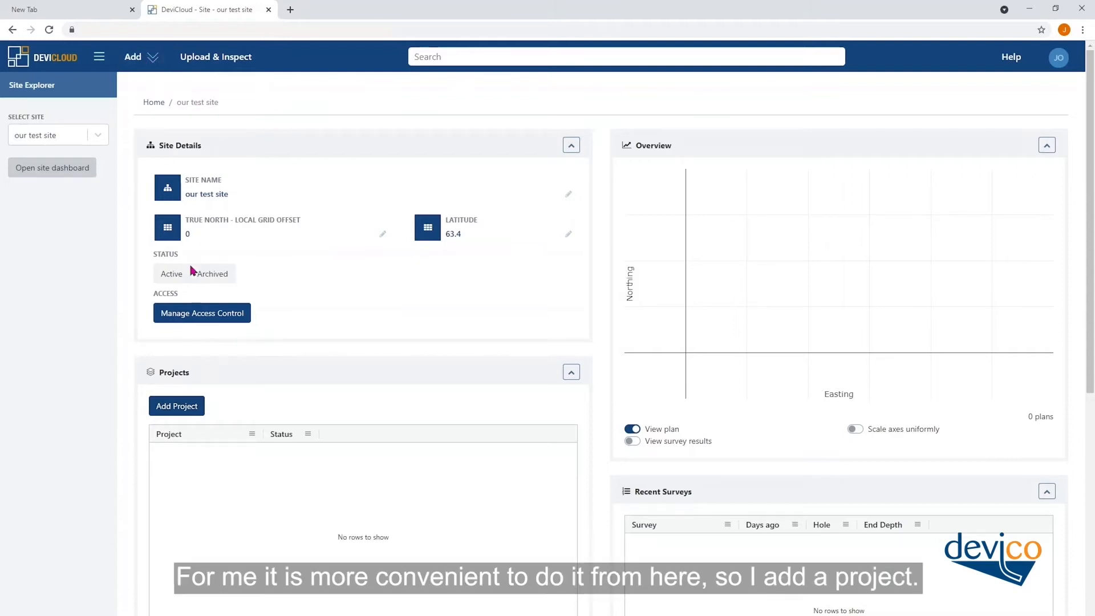
Step: Add a project named "our project" to the site from its dashboard
{"action": "left_click", "coordinate": [175, 409]}
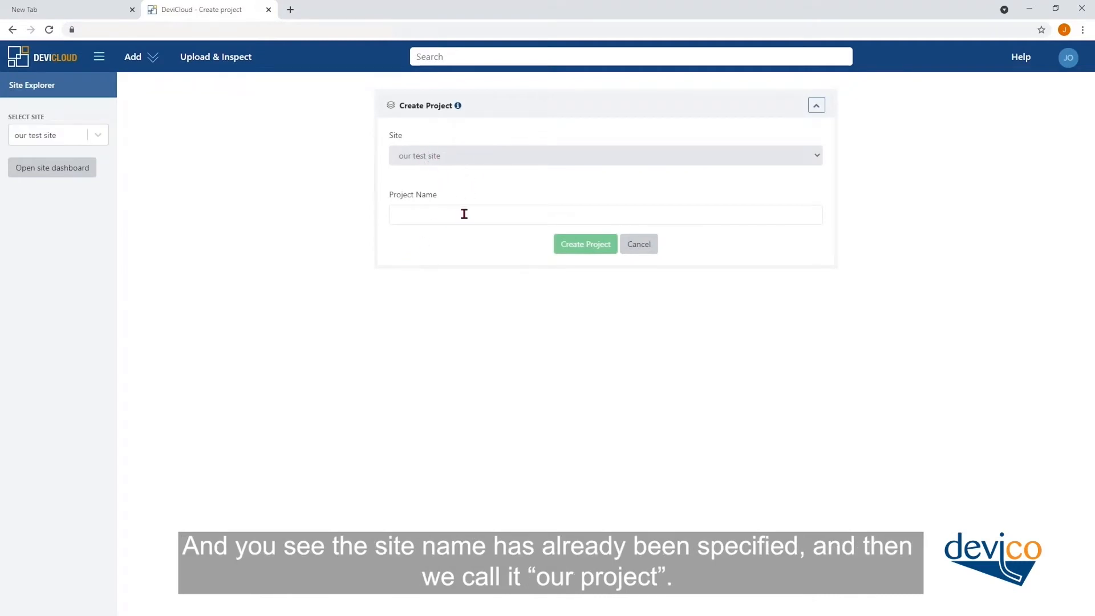
{"action": "left_click", "coordinate": [463, 215]}
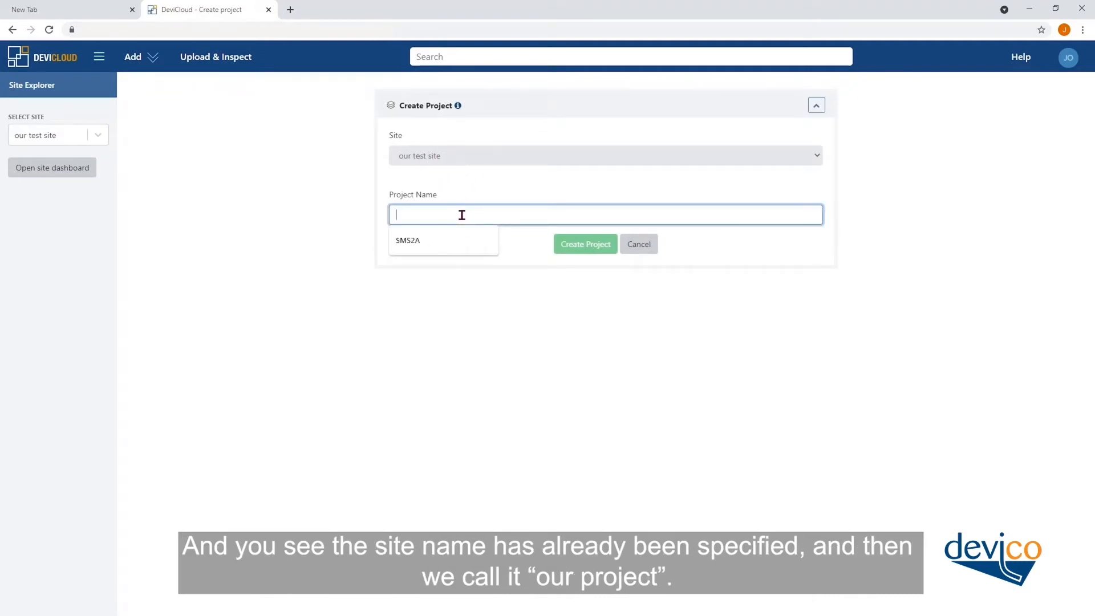
{"action": "type", "text": "our"}
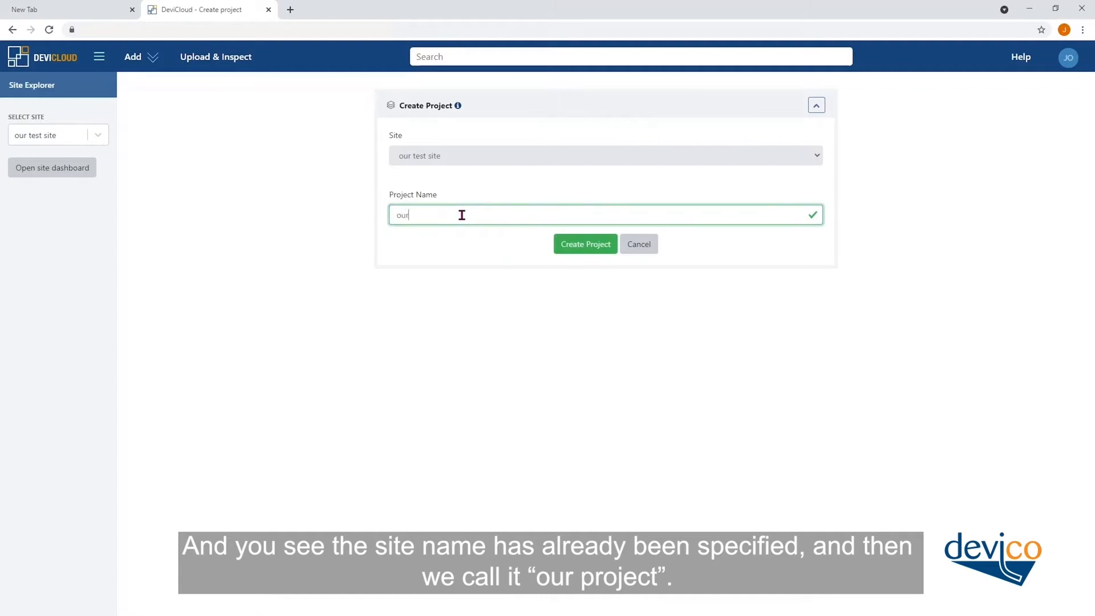
{"action": "type", "text": " projsect"}
{"action": "key", "text": "BackSpace"}
{"action": "key", "text": "BackSpace"}
{"action": "type", "text": "ect"}
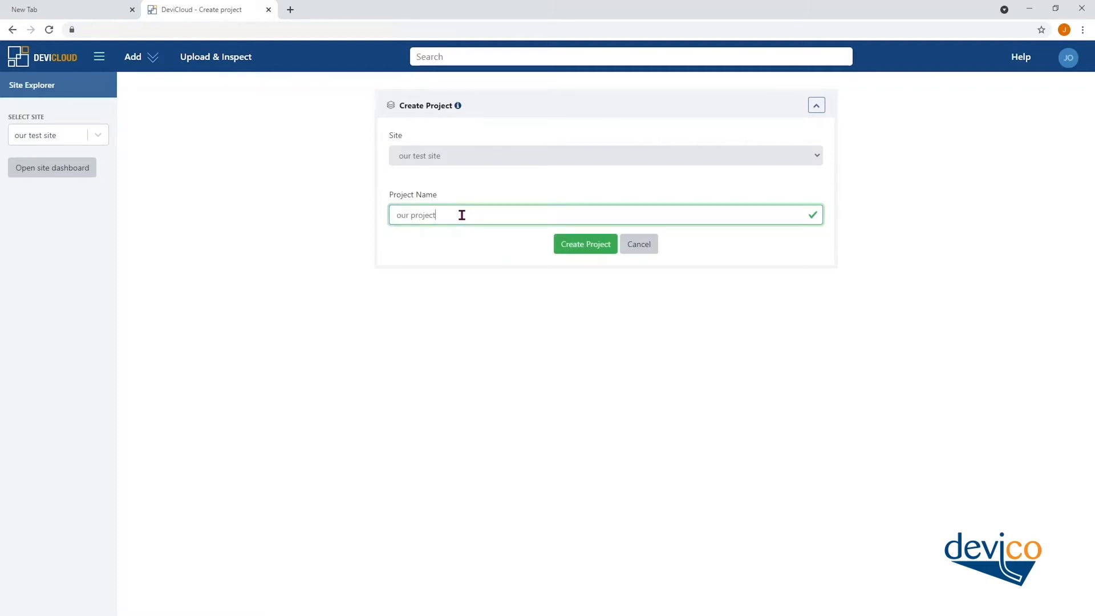
{"action": "left_click", "coordinate": [571, 244]}
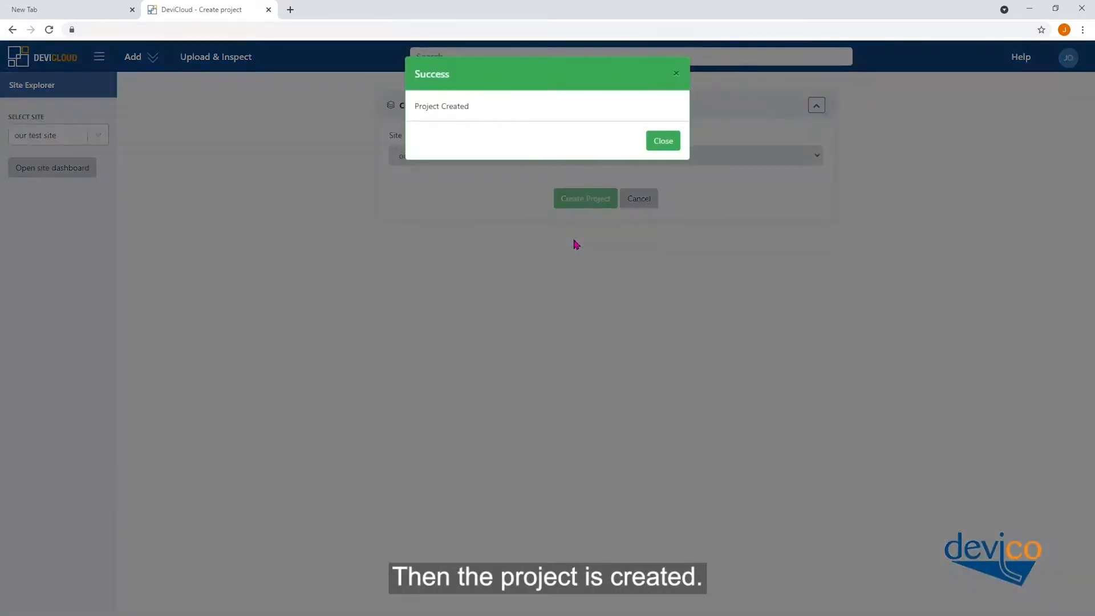
{"action": "left_click", "coordinate": [663, 143]}
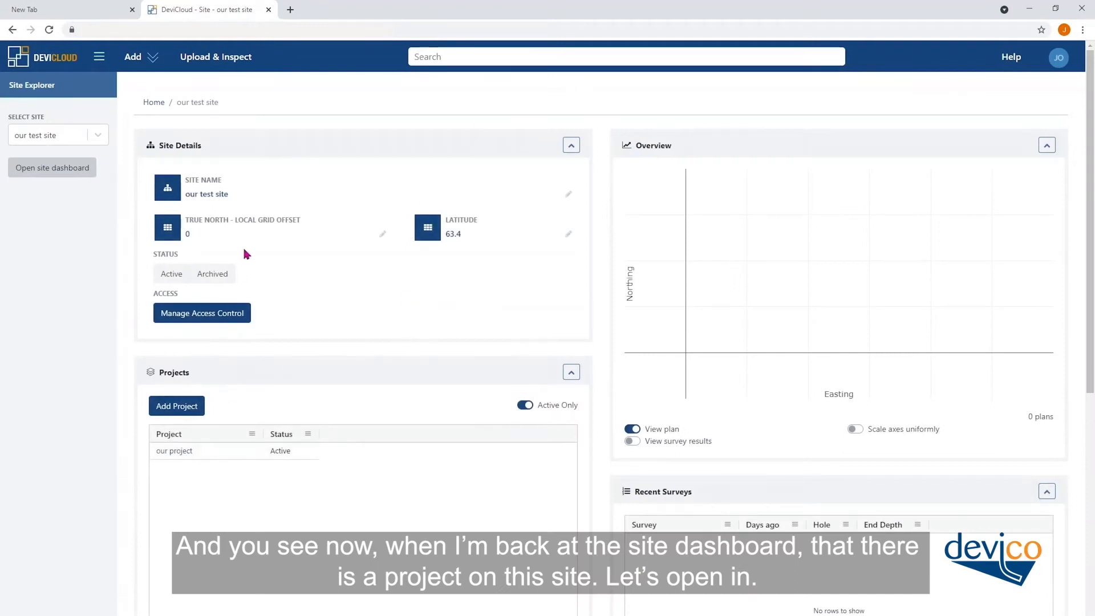
Step: Open "our project" and add a drill program named "our DP" to it
{"action": "left_click", "coordinate": [166, 452]}
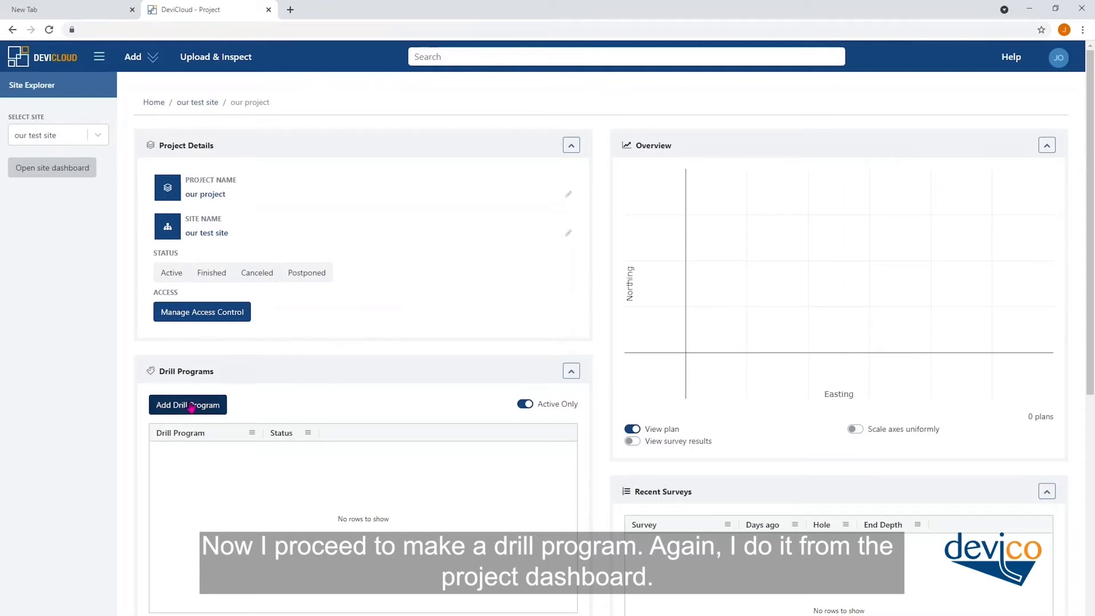
{"action": "left_click", "coordinate": [191, 405]}
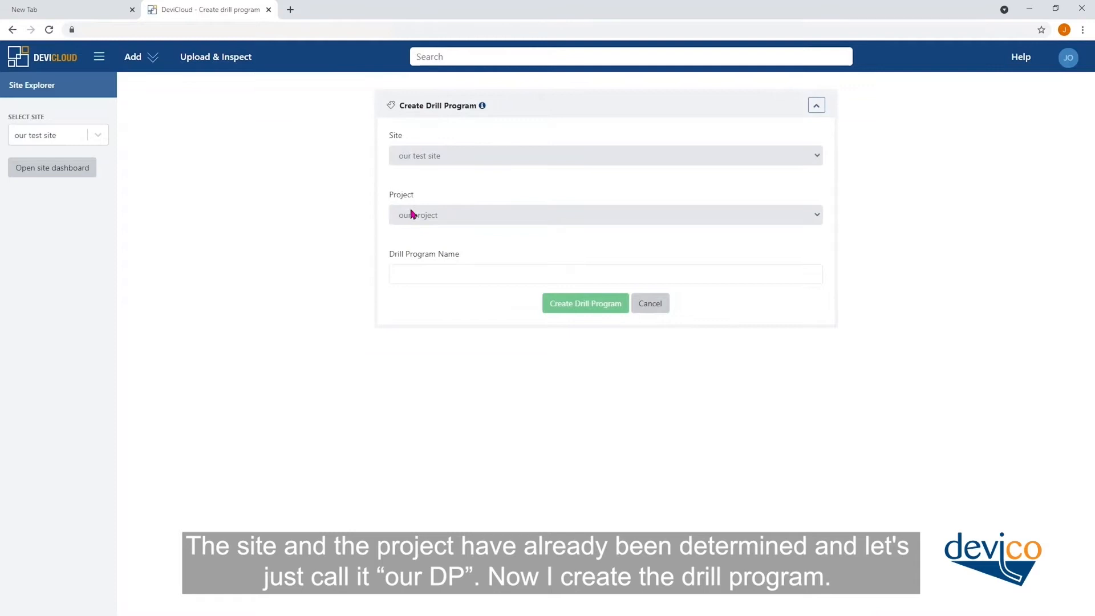
{"action": "left_click", "coordinate": [461, 275]}
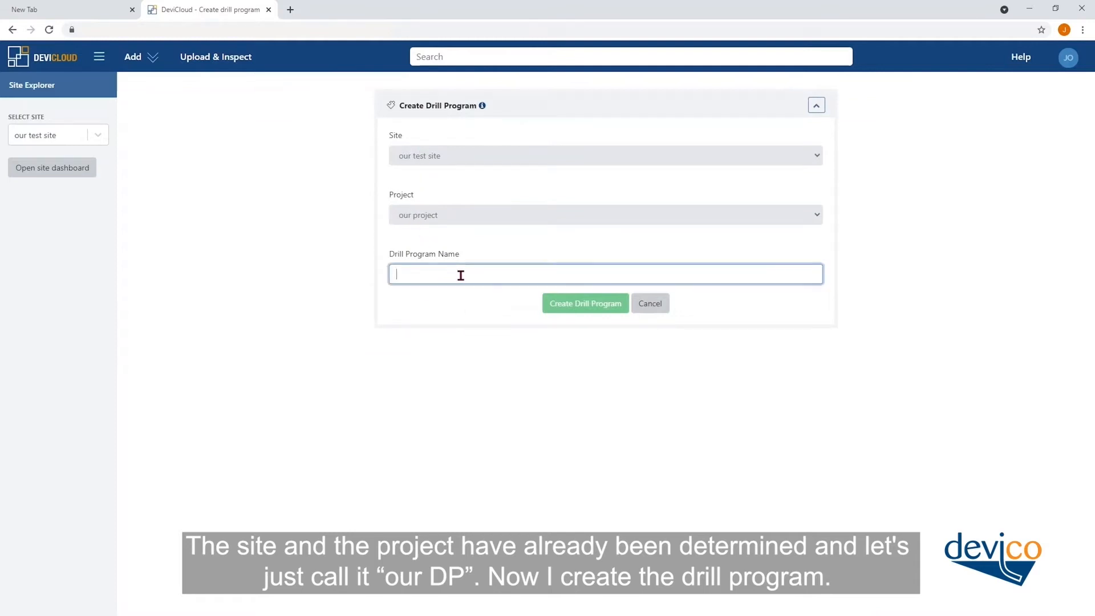
{"action": "type", "text": "our DP"}
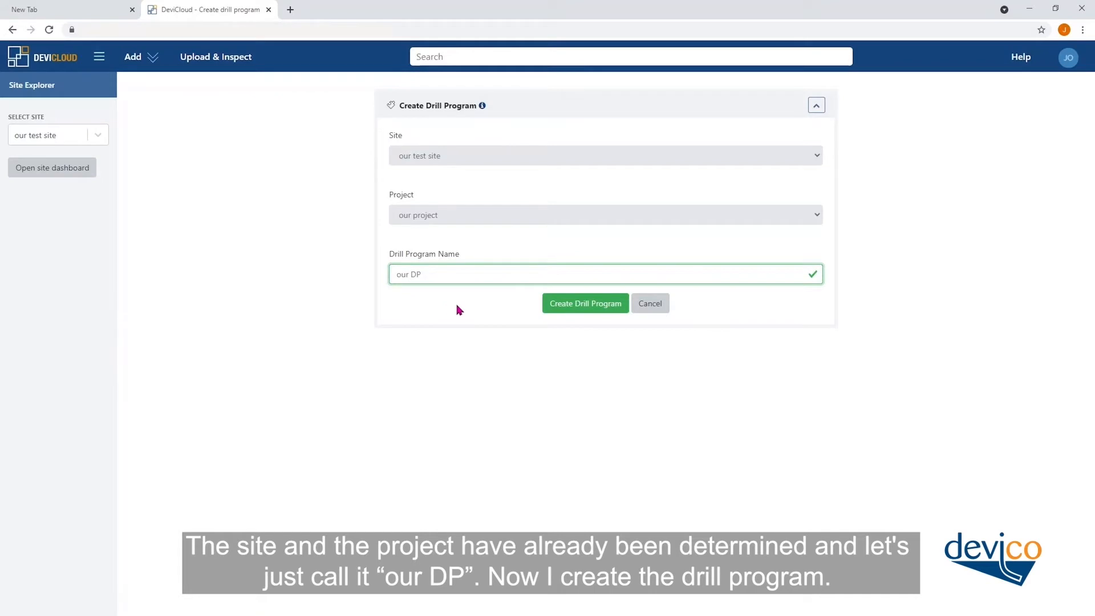
{"action": "left_click", "coordinate": [595, 306]}
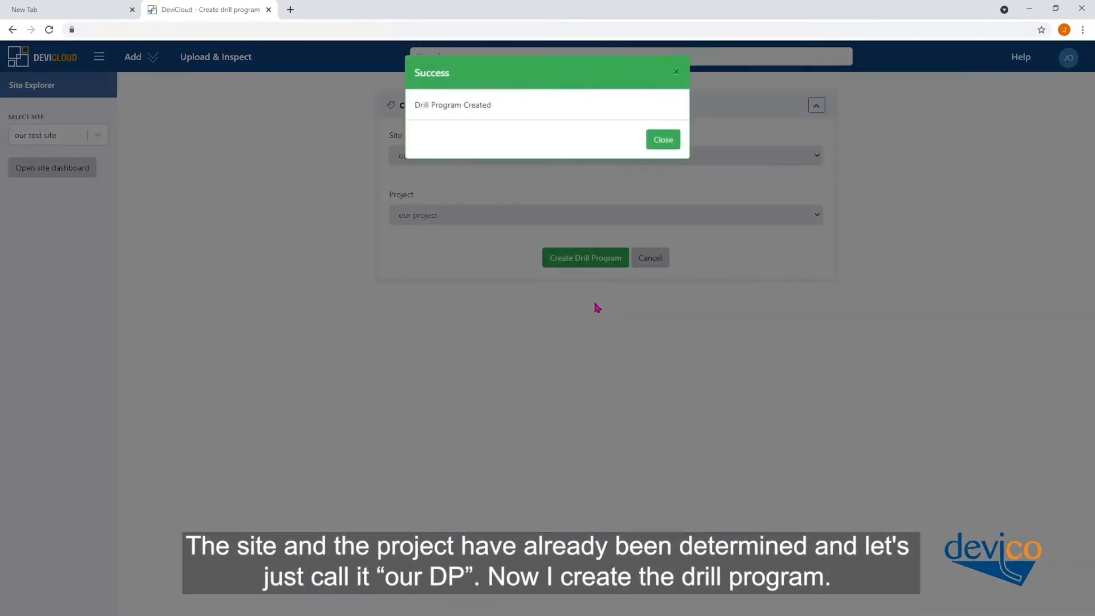
{"action": "left_click", "coordinate": [665, 144]}
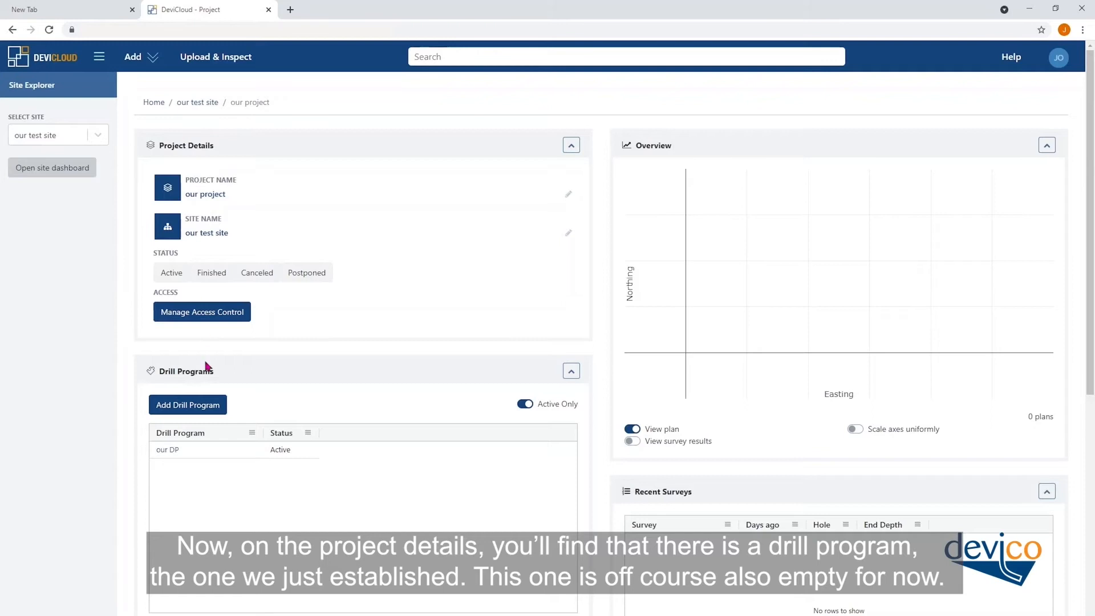
Step: Open the "our DP" drill program and start a new hole in it with the hole ID "our hole"
{"action": "left_click", "coordinate": [173, 451]}
{"action": "scroll", "coordinate": [523, 368], "scroll_direction": "down", "scroll_amount": 1}
{"action": "scroll", "coordinate": [523, 370], "scroll_direction": "down", "scroll_amount": 1}
{"action": "scroll", "coordinate": [524, 371], "scroll_direction": "up", "scroll_amount": 2}
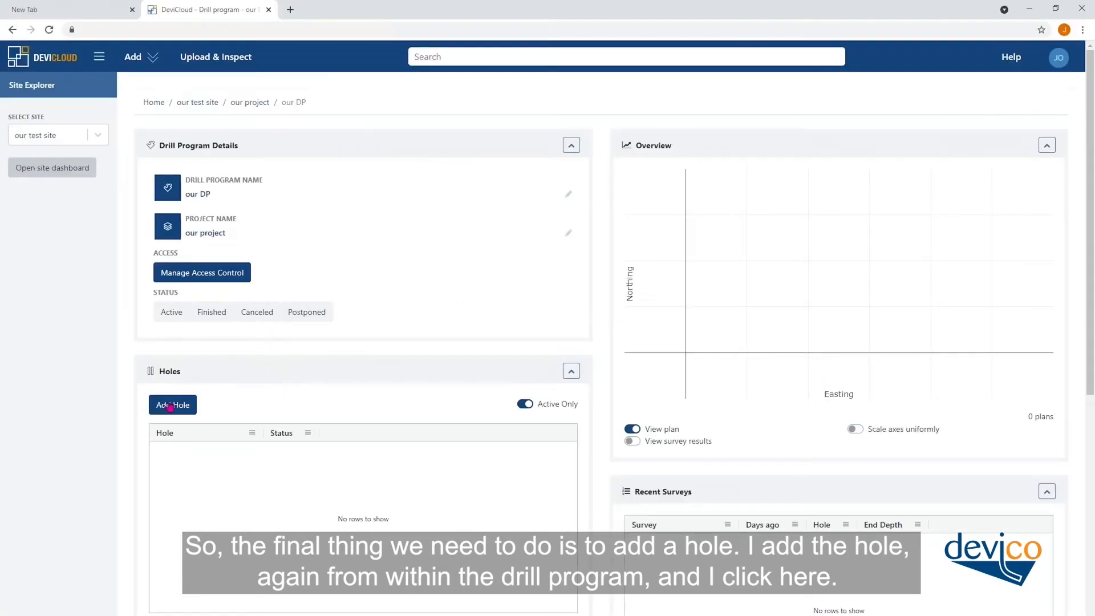
{"action": "left_click", "coordinate": [170, 406]}
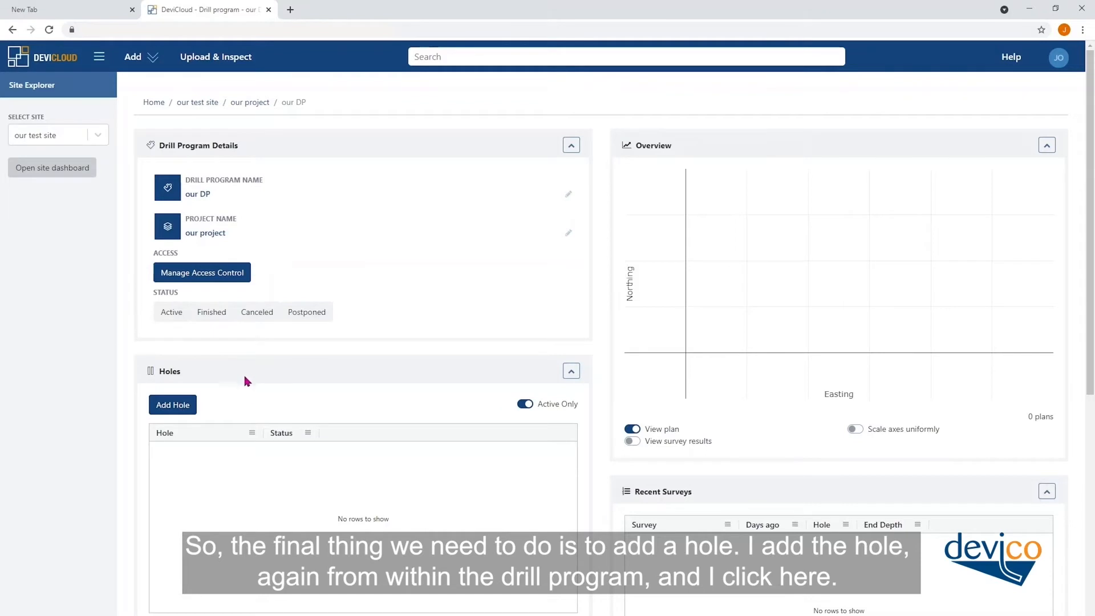
{"action": "left_click", "coordinate": [170, 407]}
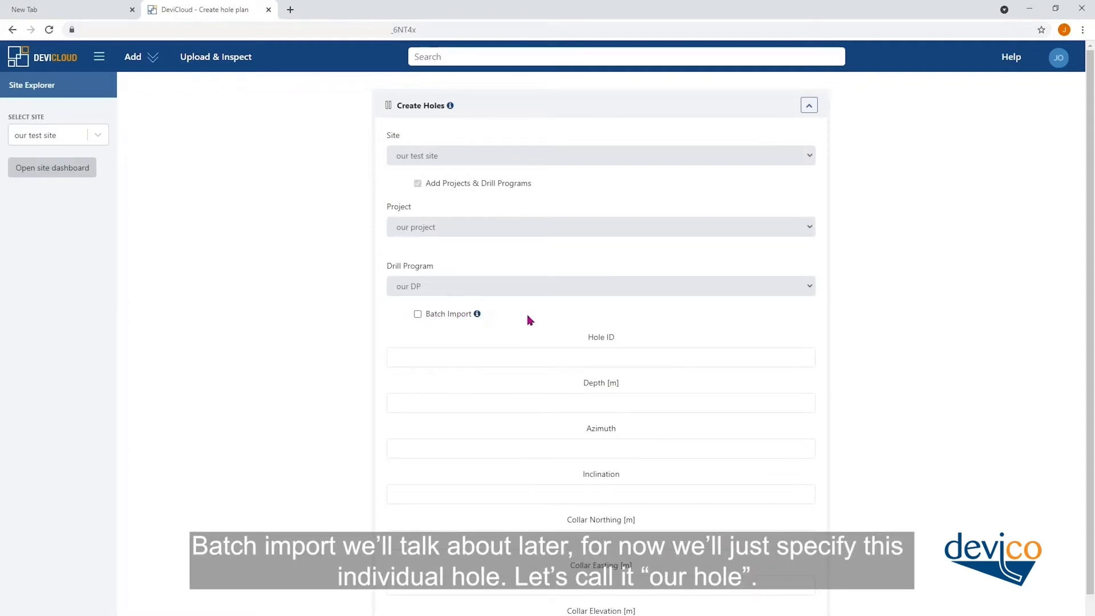
{"action": "left_click", "coordinate": [601, 359]}
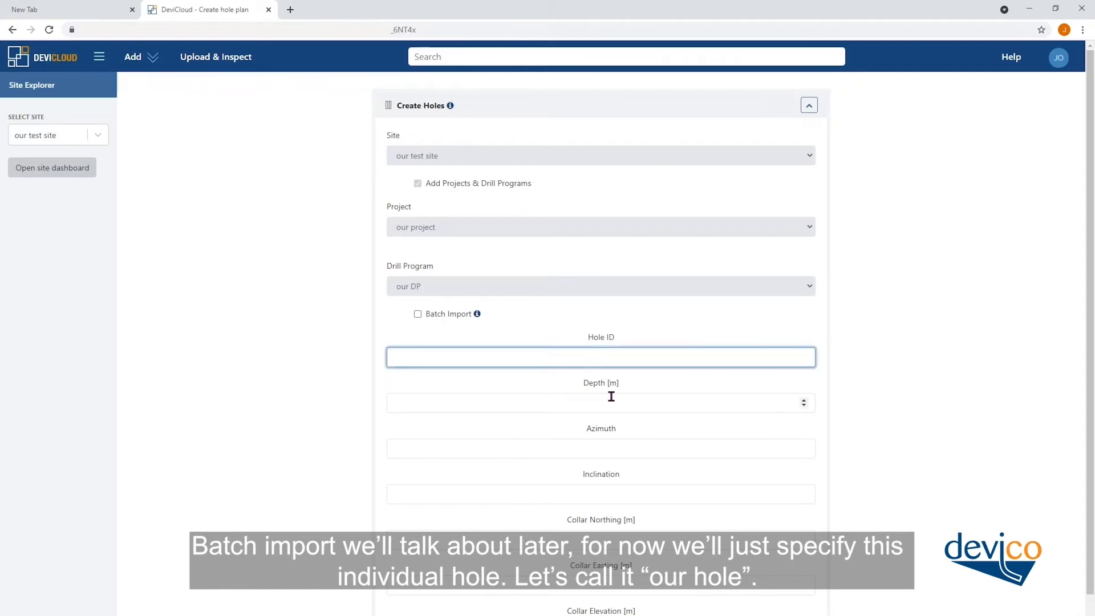
{"action": "type", "text": "our"}
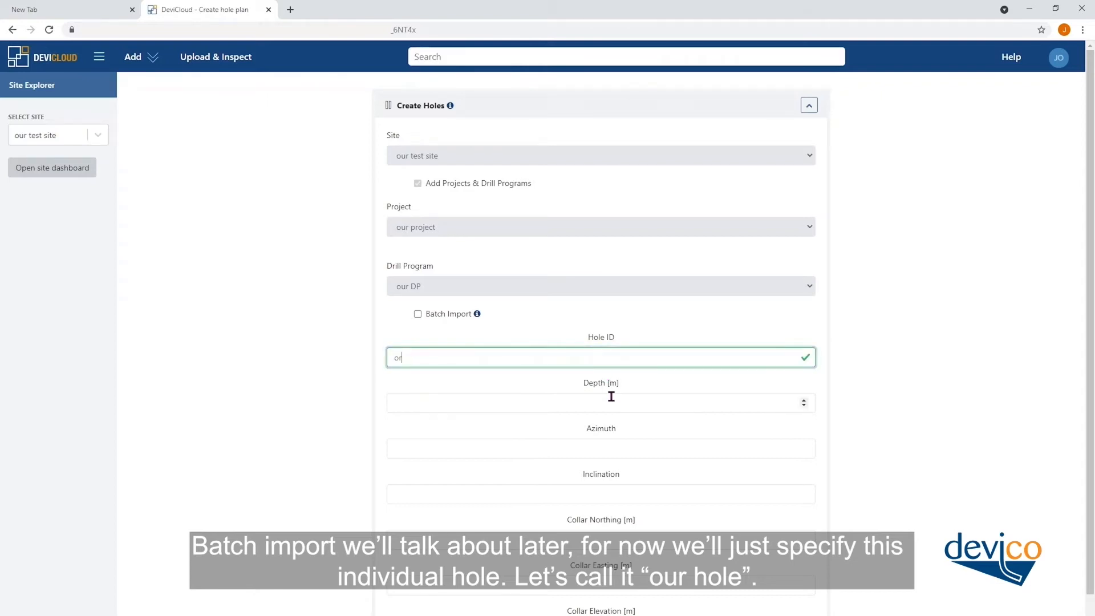
{"action": "type", "text": " hole"}
Step: Set the hole's depth to 40 m, its azimuth to 65 and its inclination to -45
{"action": "left_click", "coordinate": [611, 406]}
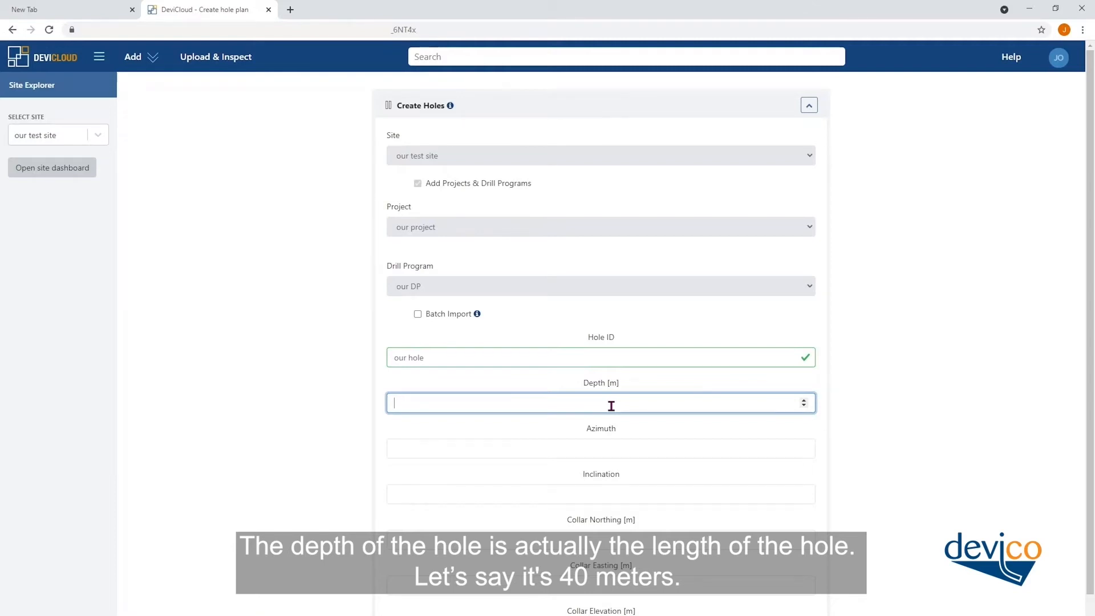
{"action": "type", "text": "40"}
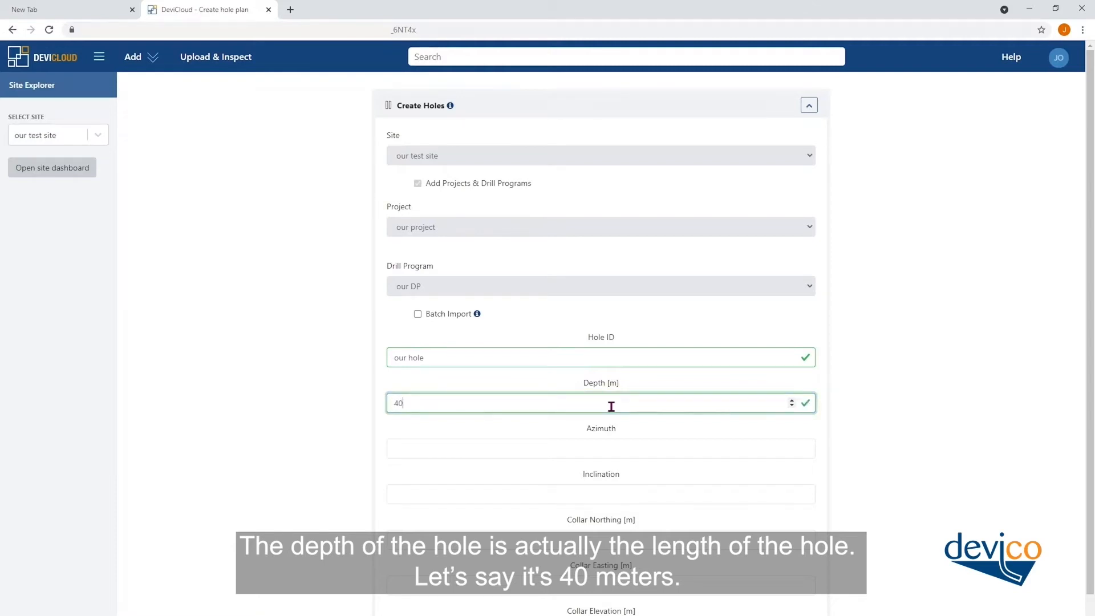
{"action": "left_click", "coordinate": [614, 443]}
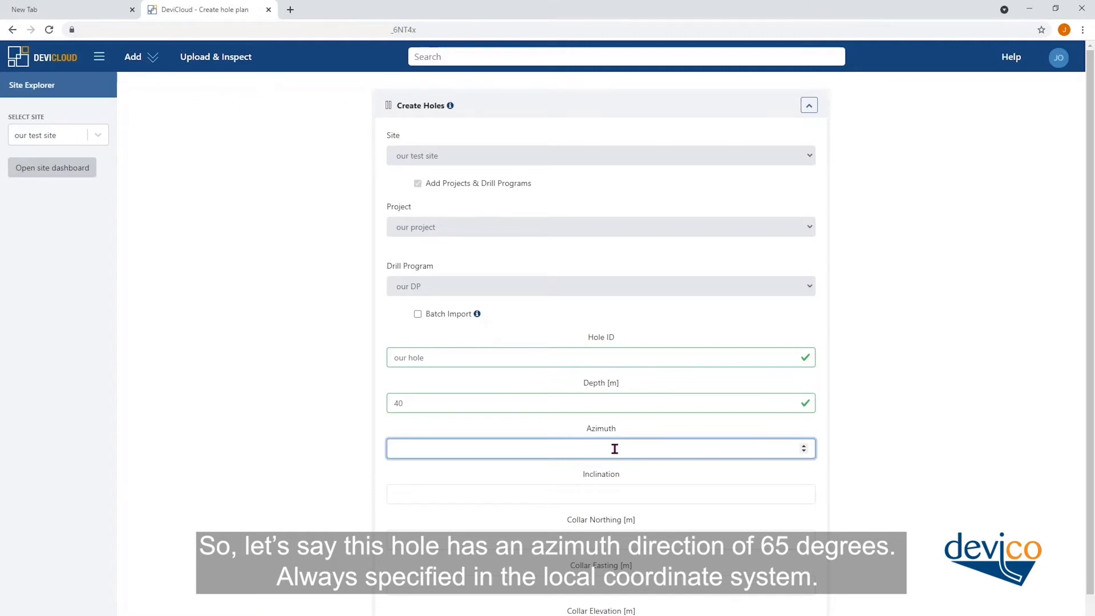
{"action": "type", "text": "65"}
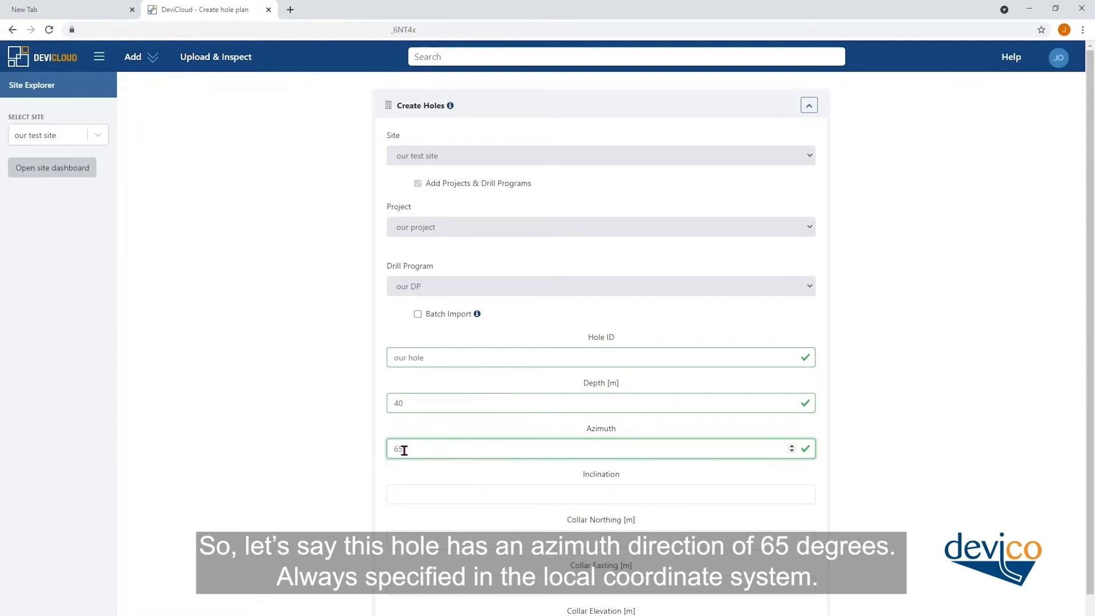
{"action": "left_click", "coordinate": [595, 489]}
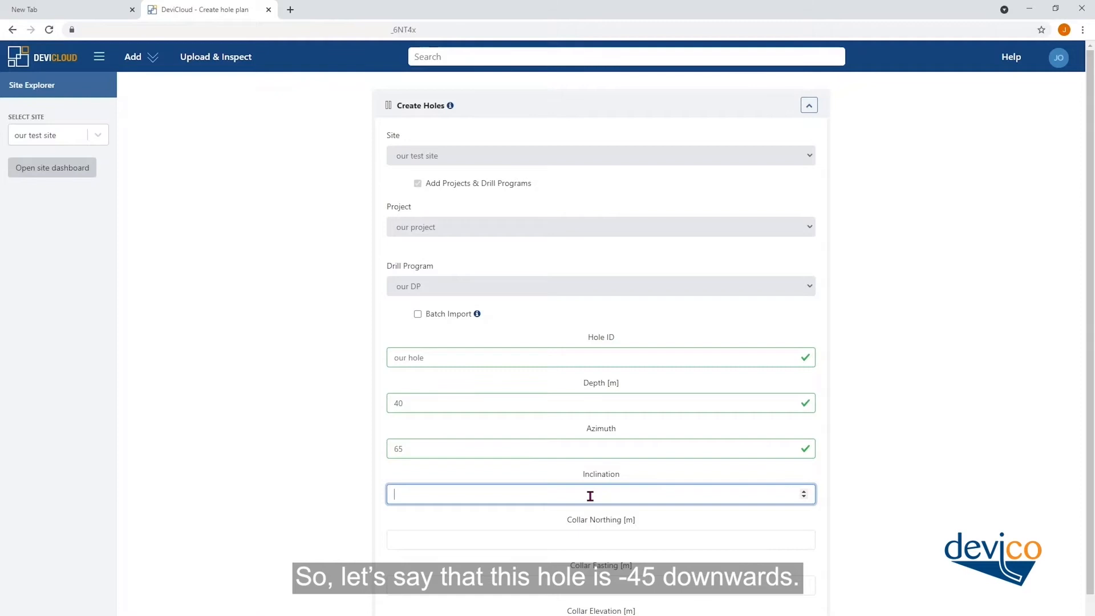
{"action": "type", "text": "45"}
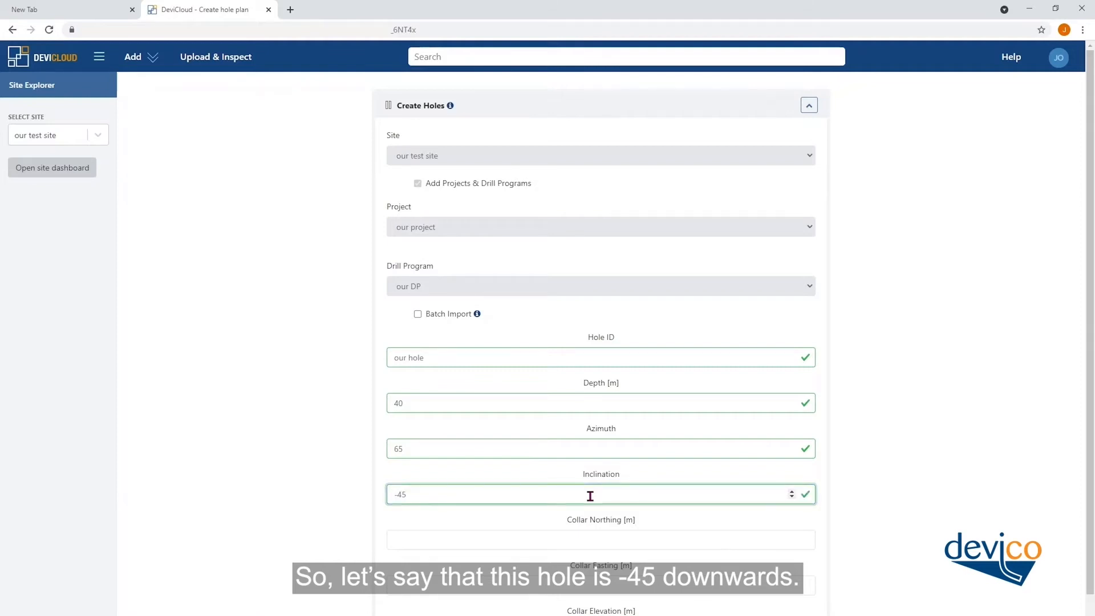
Step: Set the collar northing and easting to 0 and the collar elevation to -1, and create the hole plan
{"action": "left_click", "coordinate": [604, 533]}
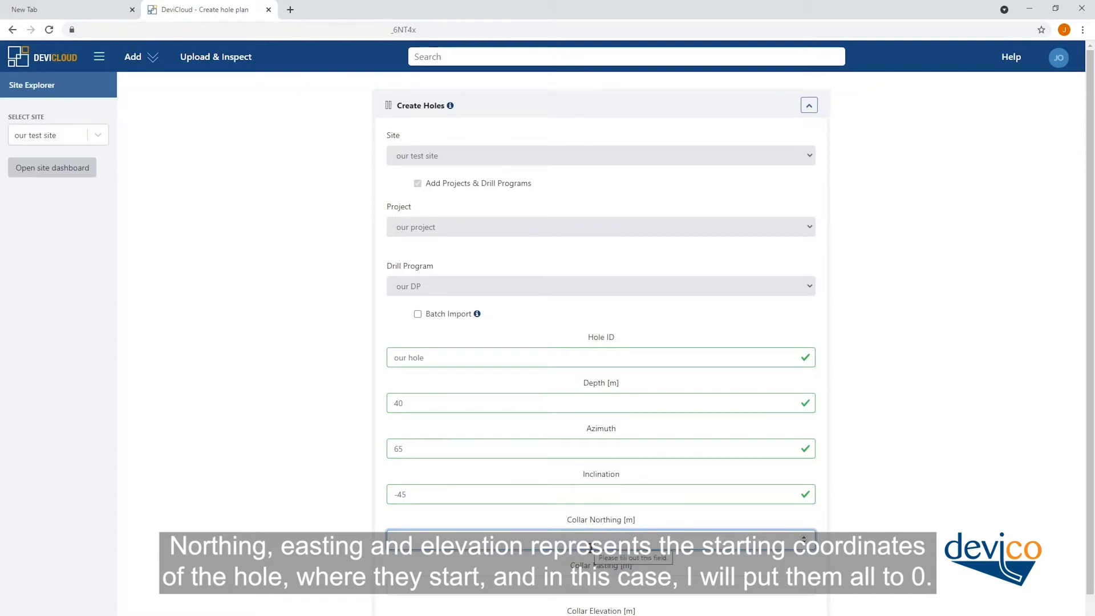
{"action": "type", "text": "0"}
{"action": "left_click", "coordinate": [583, 589]}
{"action": "type", "text": "0"}
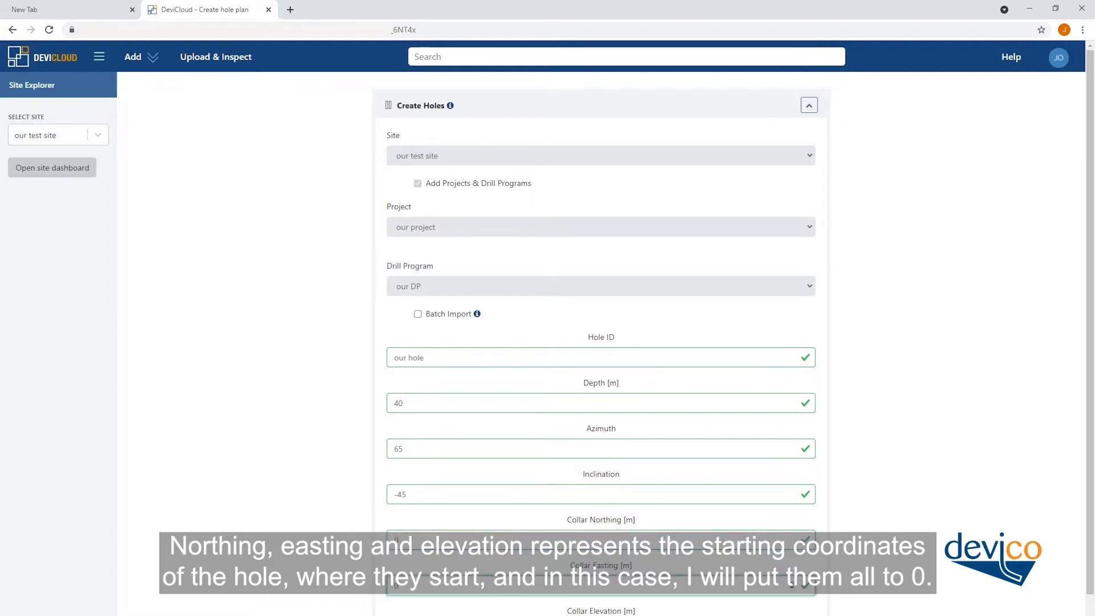
{"action": "key", "text": "Tab"}
{"action": "type", "text": "0"}
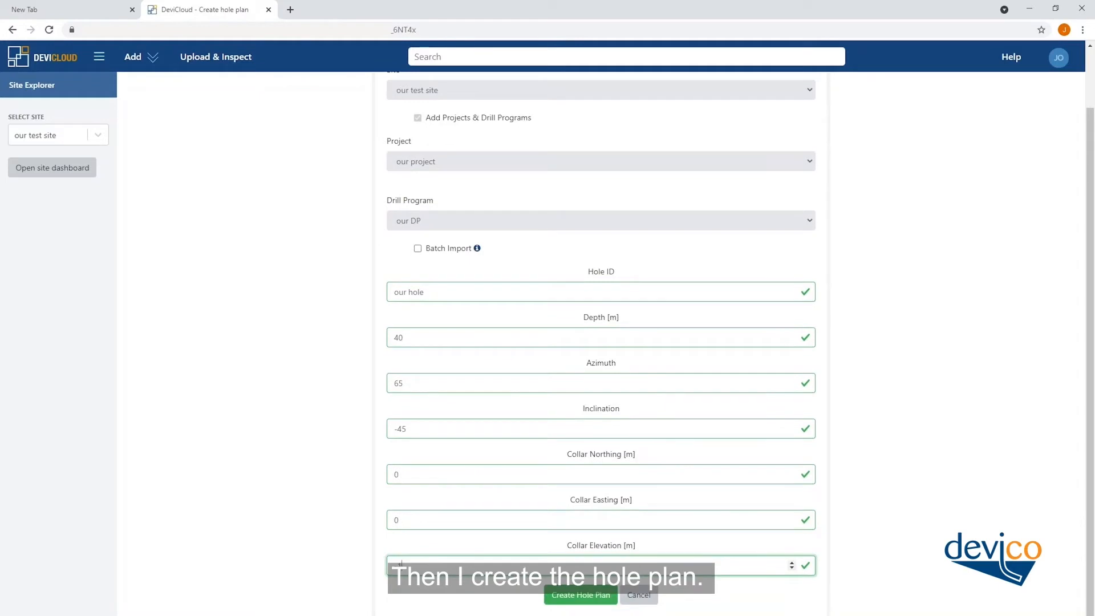
{"action": "left_click", "coordinate": [582, 597]}
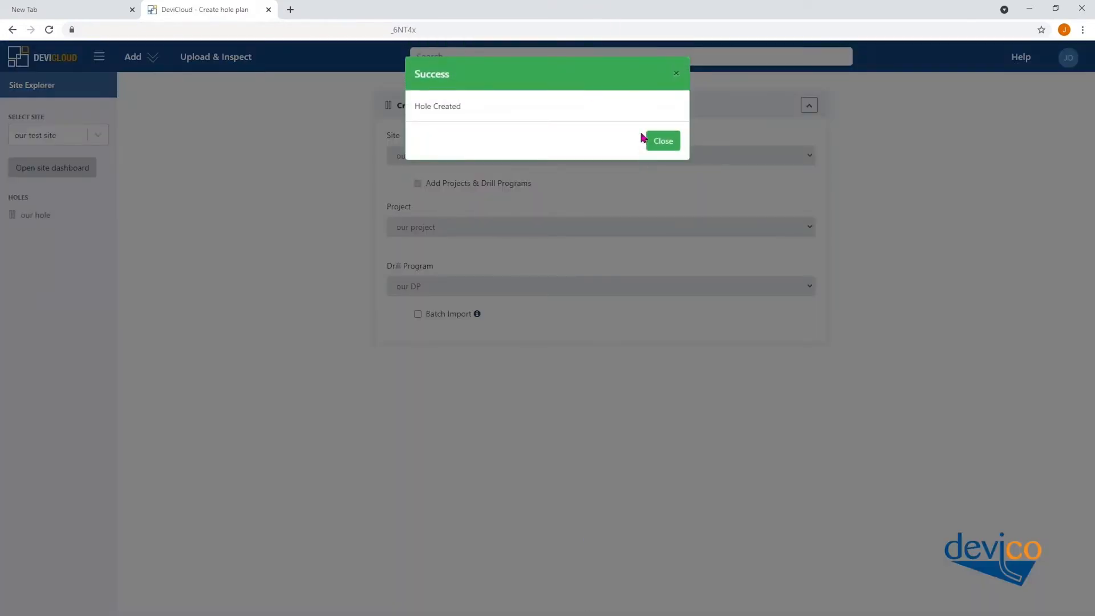
{"action": "left_click", "coordinate": [656, 140]}
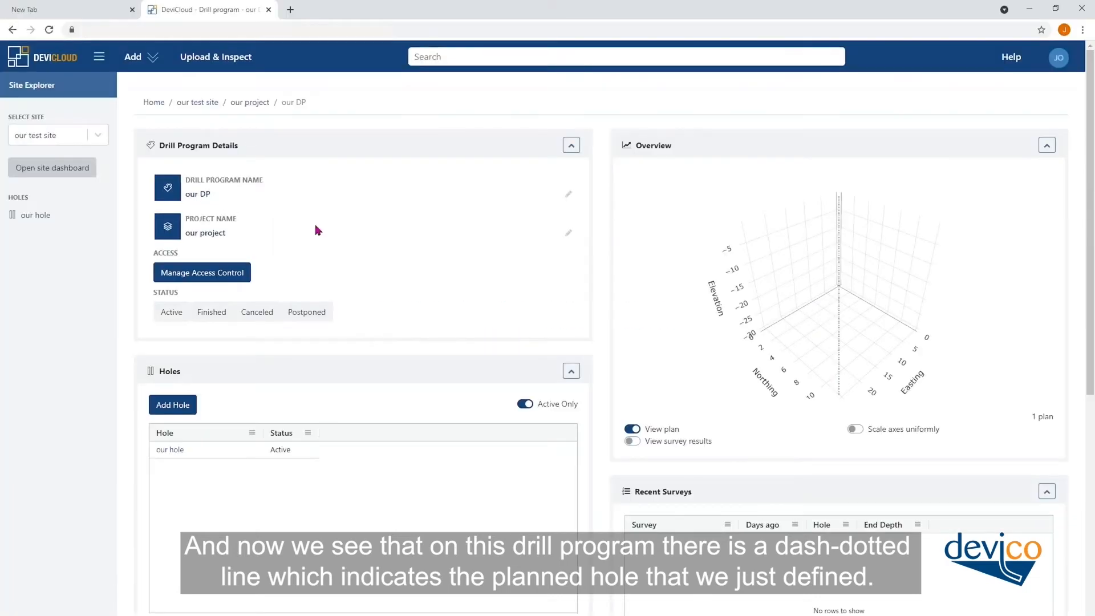
Step: Open "our hole" and save its planned elevation as 0 m
{"action": "left_click_drag", "start_coordinate": [873, 360], "coordinate": [821, 322]}
{"action": "mouse_move", "coordinate": [824, 334]}
{"action": "left_mouse_down"}
{"action": "mouse_move", "coordinate": [813, 323]}
{"action": "mouse_move", "coordinate": [829, 326]}
{"action": "mouse_move", "coordinate": [827, 315]}
{"action": "mouse_move", "coordinate": [861, 337]}
{"action": "mouse_move", "coordinate": [844, 338]}
{"action": "left_mouse_up"}
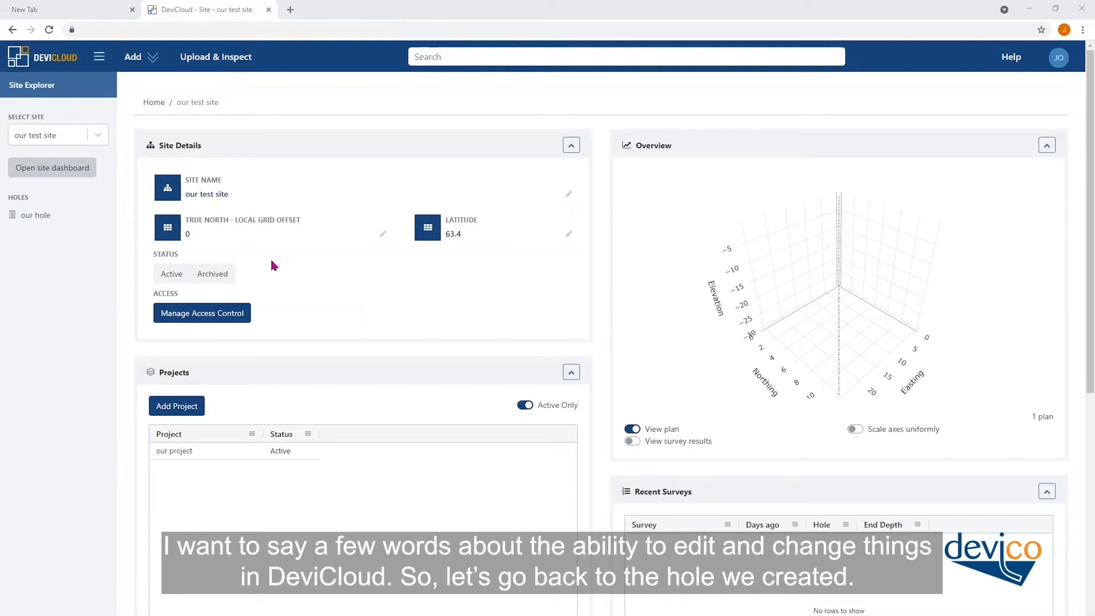
{"action": "left_click", "coordinate": [45, 220]}
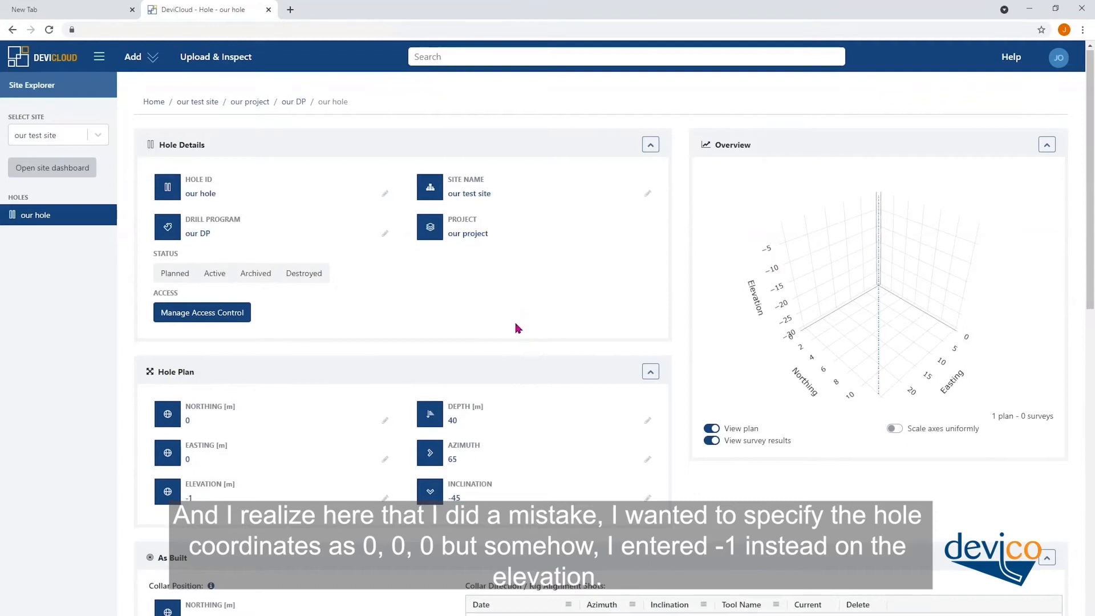
{"action": "scroll", "coordinate": [515, 324], "scroll_direction": "down", "scroll_amount": 1}
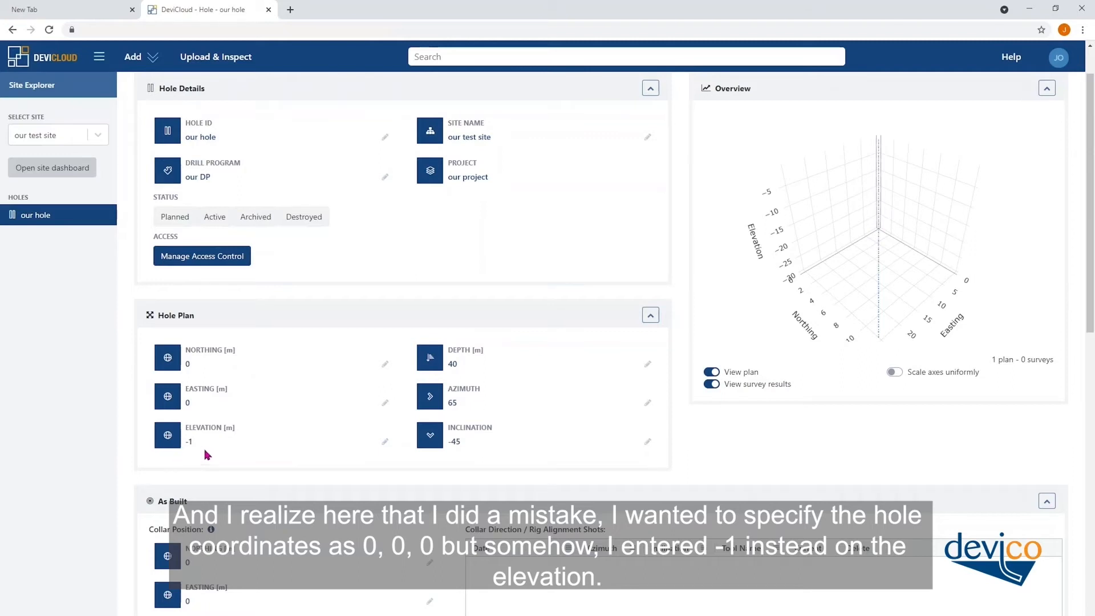
{"action": "left_click", "coordinate": [385, 443]}
{"action": "left_click", "coordinate": [220, 447]}
{"action": "key", "text": "BackSpace"}
{"action": "key", "text": "BackSpace"}
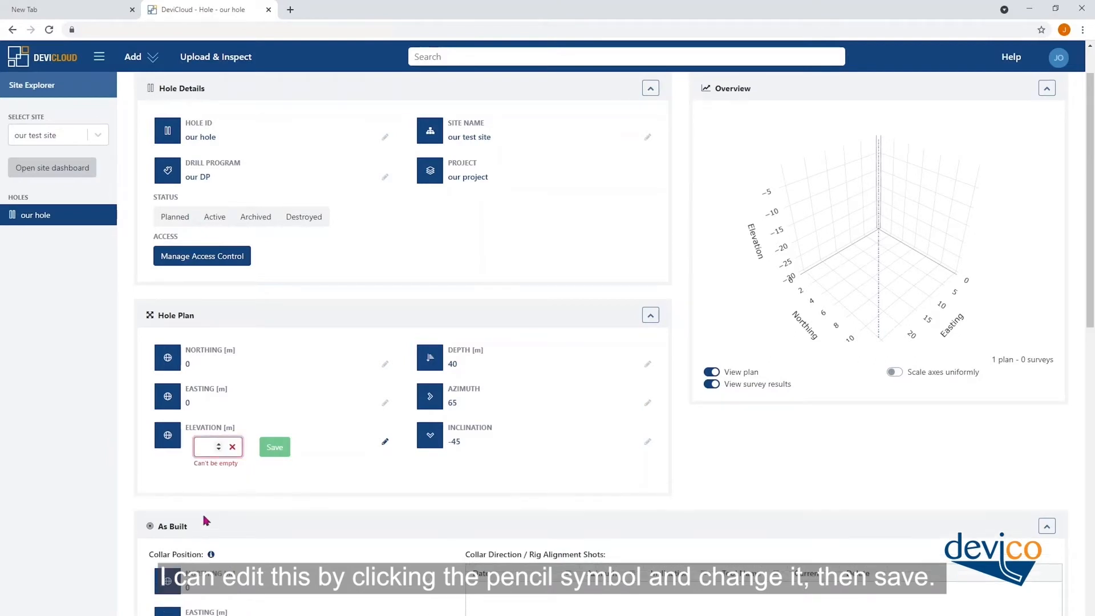
{"action": "type", "text": "0"}
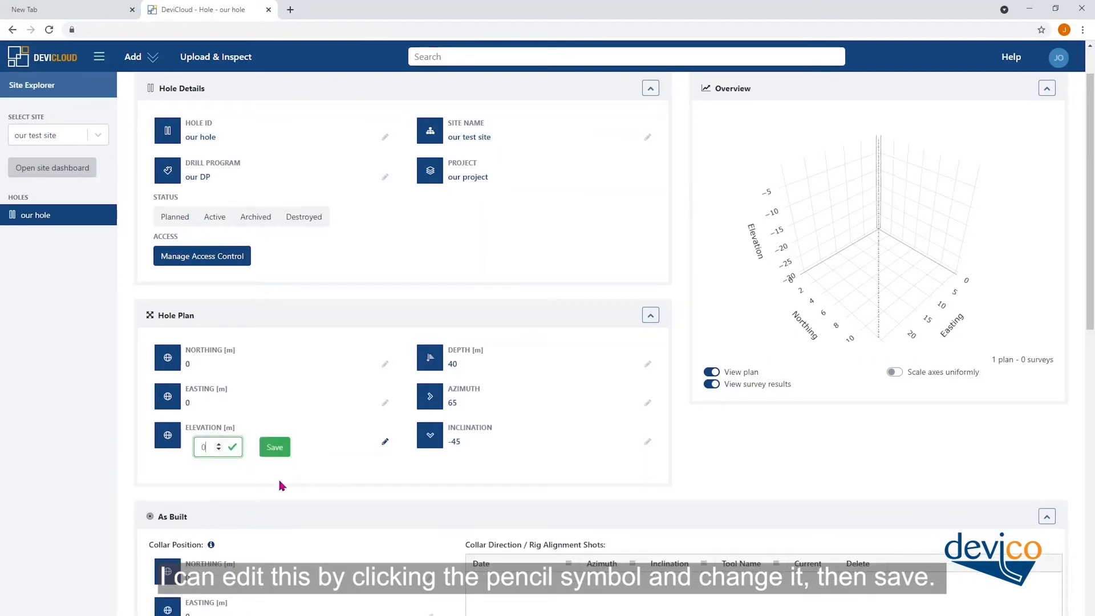
{"action": "left_click", "coordinate": [274, 445]}
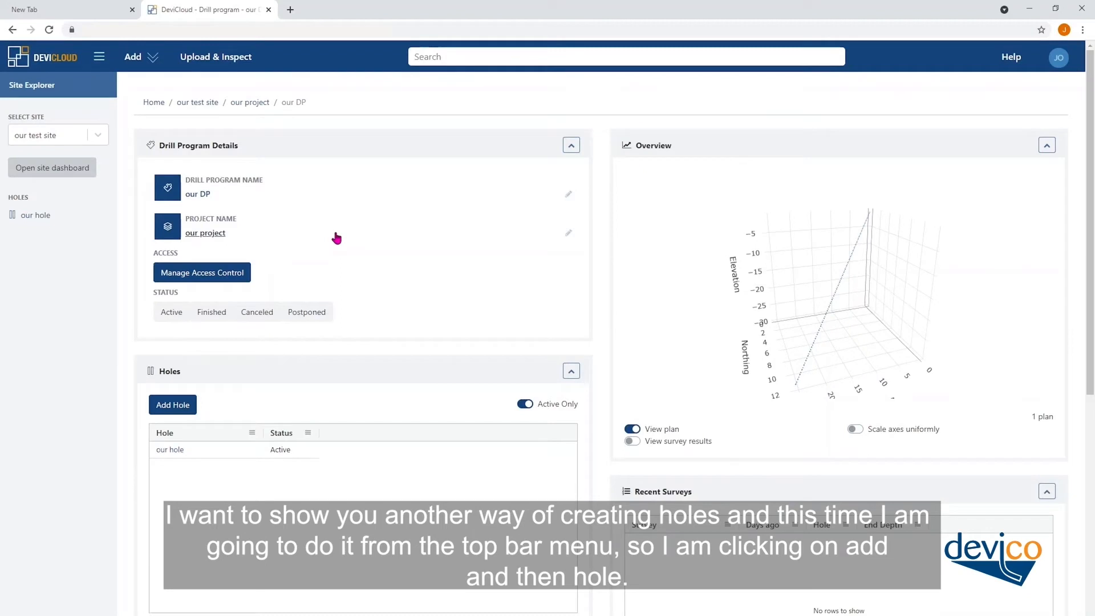
Step: Start another hole attached directly to "our test site", with projects and drill programs turned off
{"action": "left_click", "coordinate": [153, 62]}
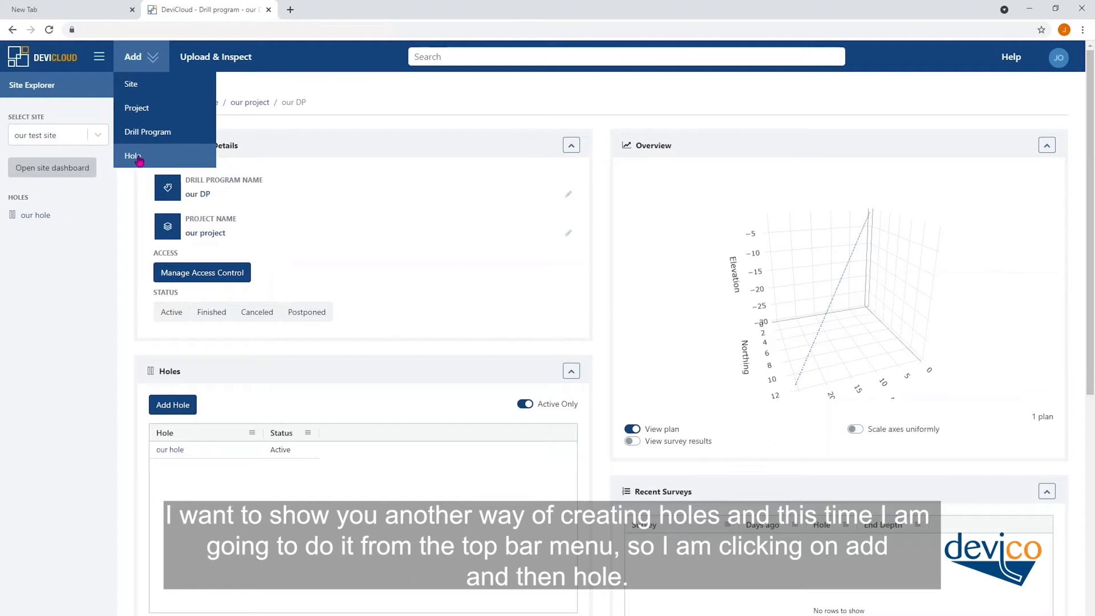
{"action": "left_click", "coordinate": [138, 161]}
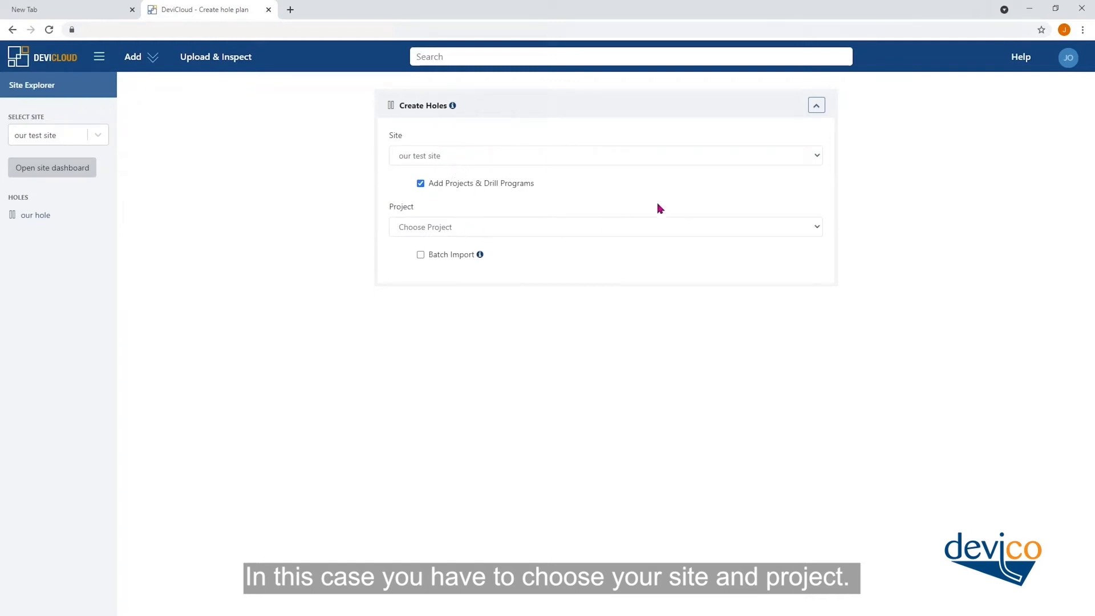
{"action": "left_click", "coordinate": [817, 156]}
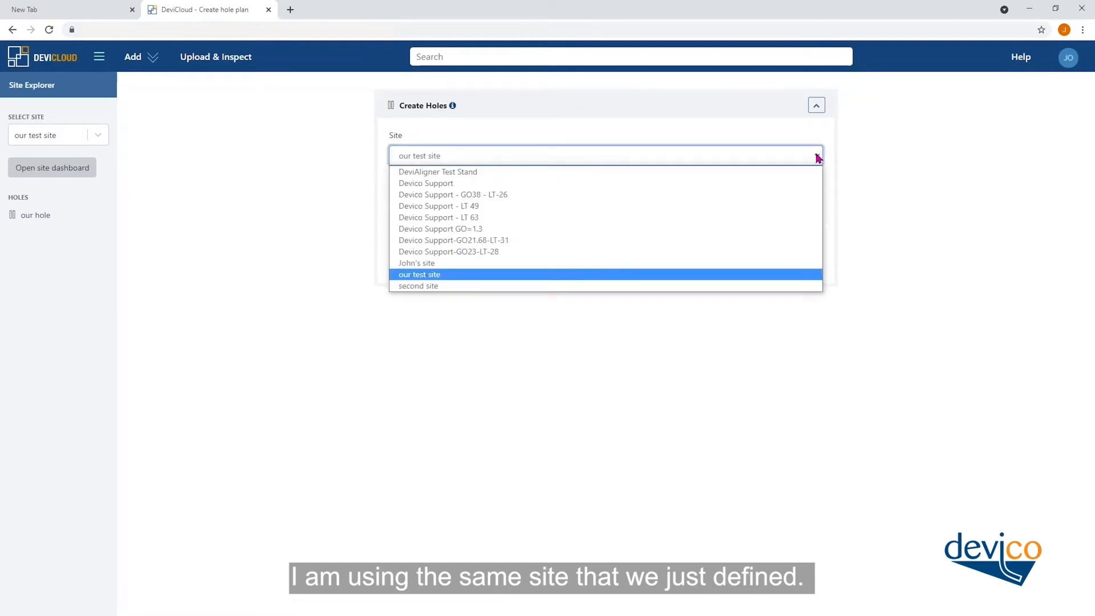
{"action": "left_click", "coordinate": [742, 276]}
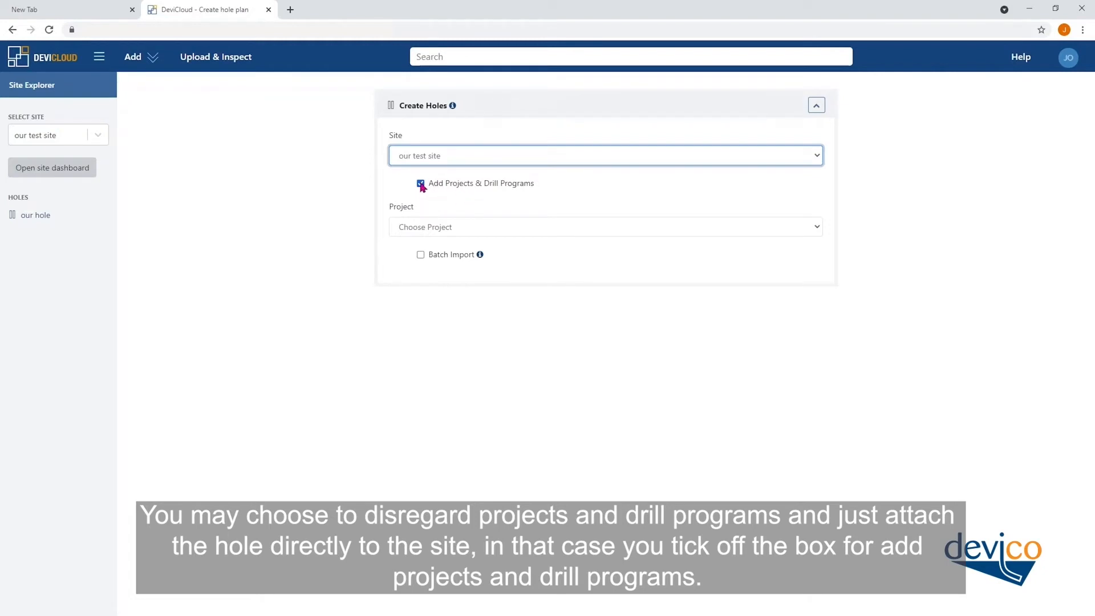
{"action": "left_click", "coordinate": [421, 184]}
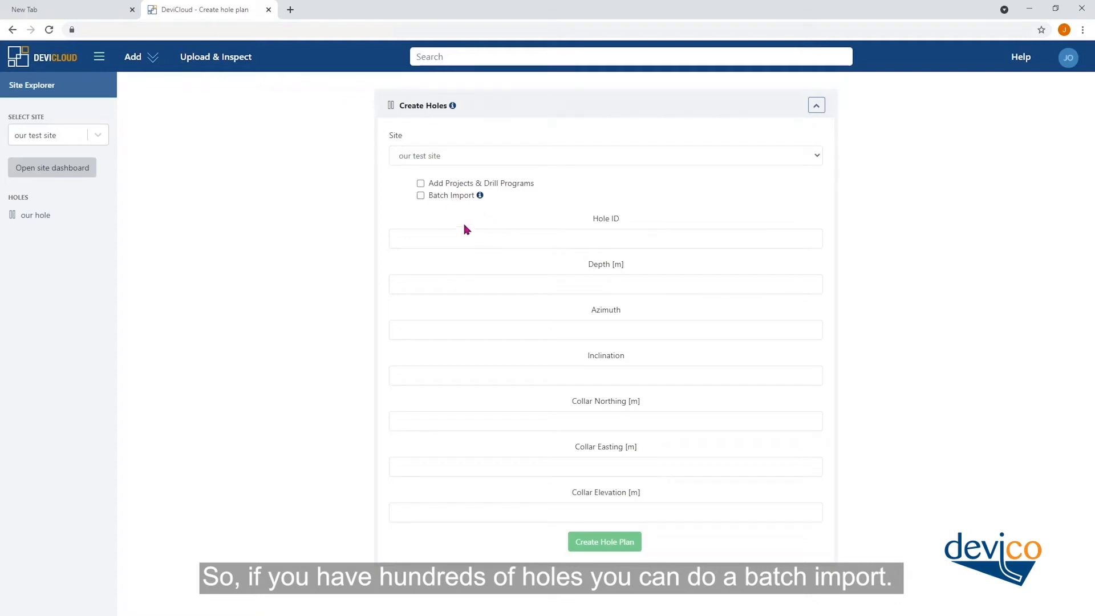
Step: Read the batch import instructions, examine the downloaded sample template in Excel, and enable batch import for the holes
{"action": "left_click", "coordinate": [480, 196]}
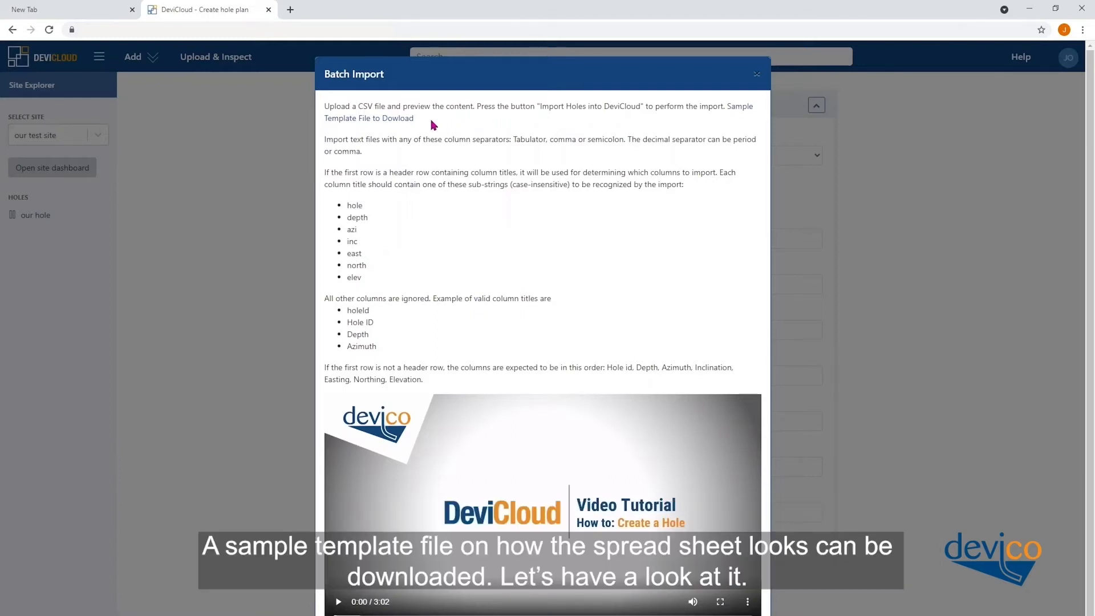
{"action": "left_click", "coordinate": [360, 118]}
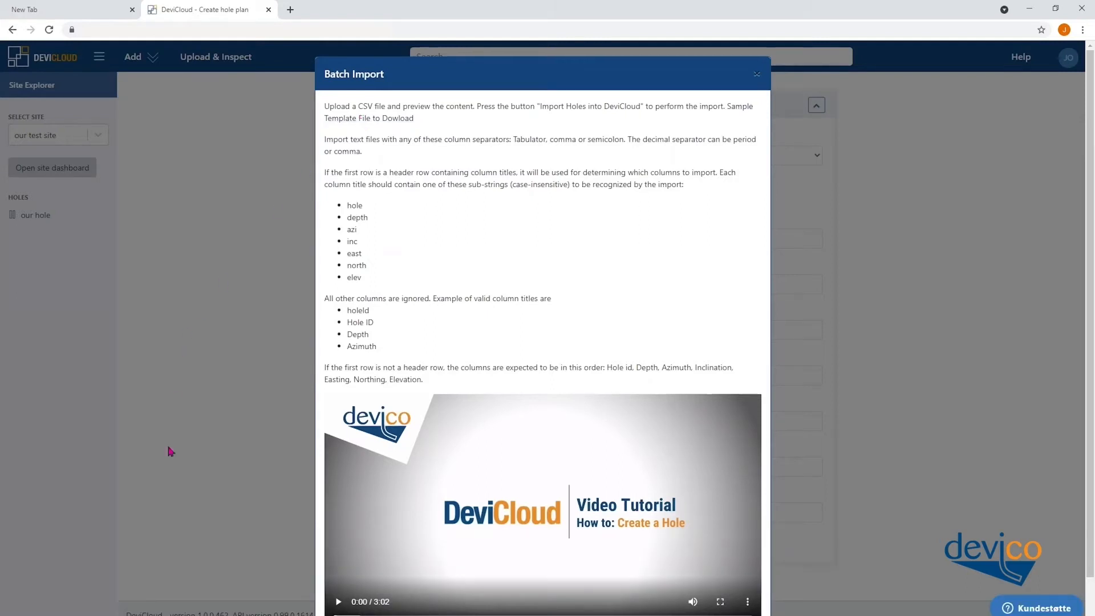
{"action": "left_click_drag", "start_coordinate": [1094, 85], "coordinate": [497, 77]}
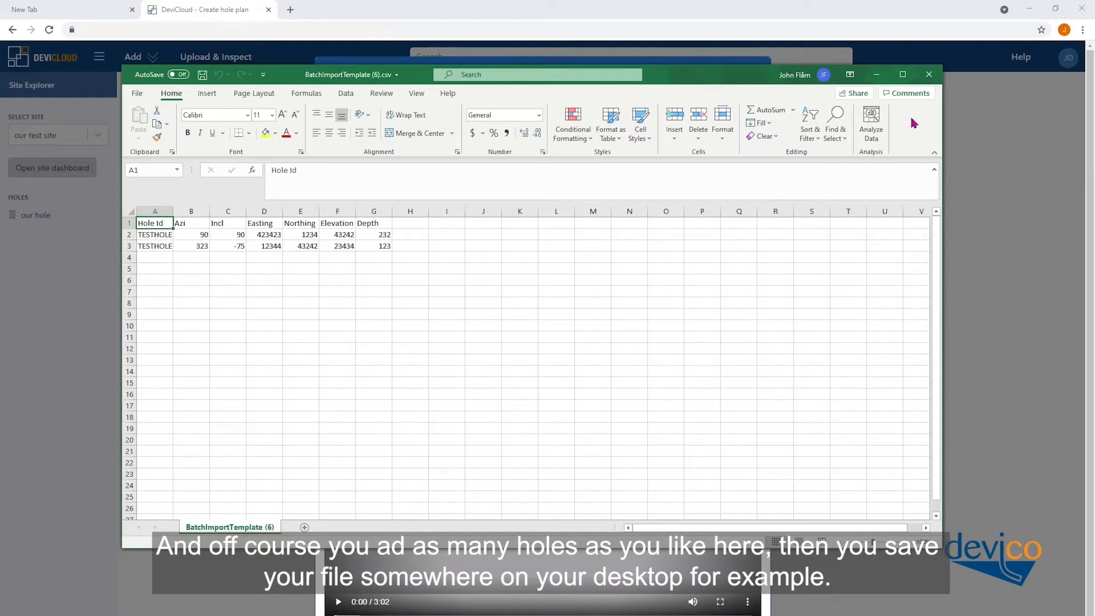
{"action": "left_click", "coordinate": [933, 86]}
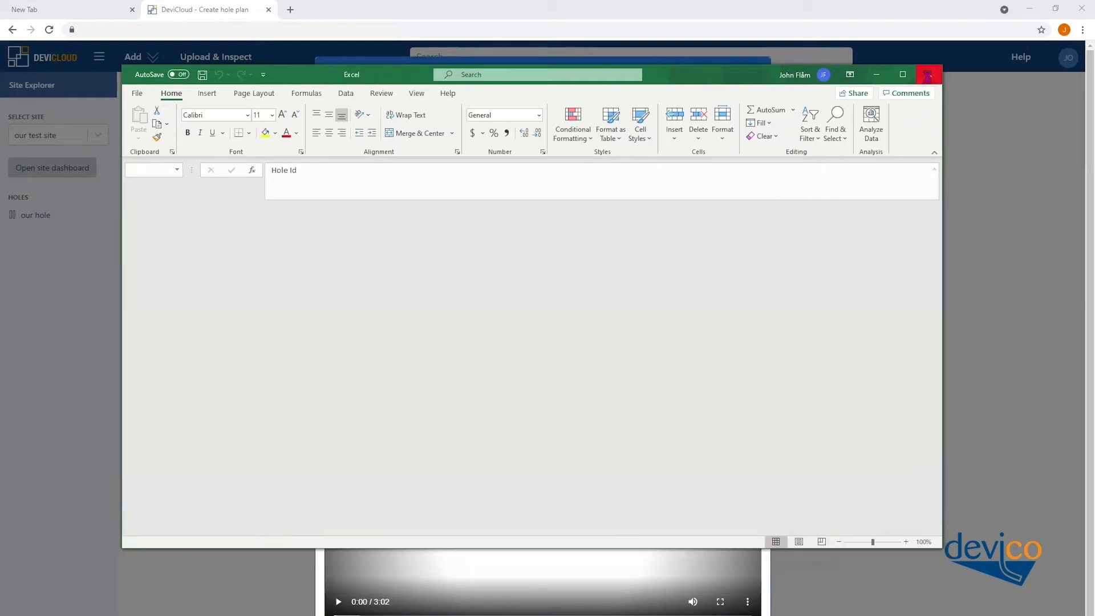
{"action": "left_click", "coordinate": [756, 74]}
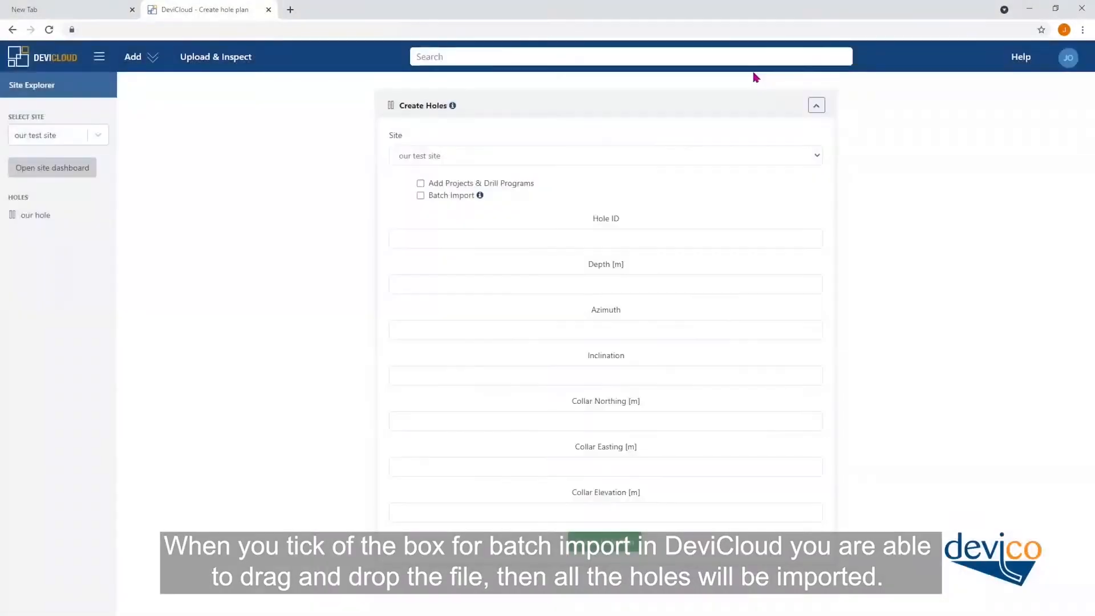
{"action": "left_click", "coordinate": [420, 196]}
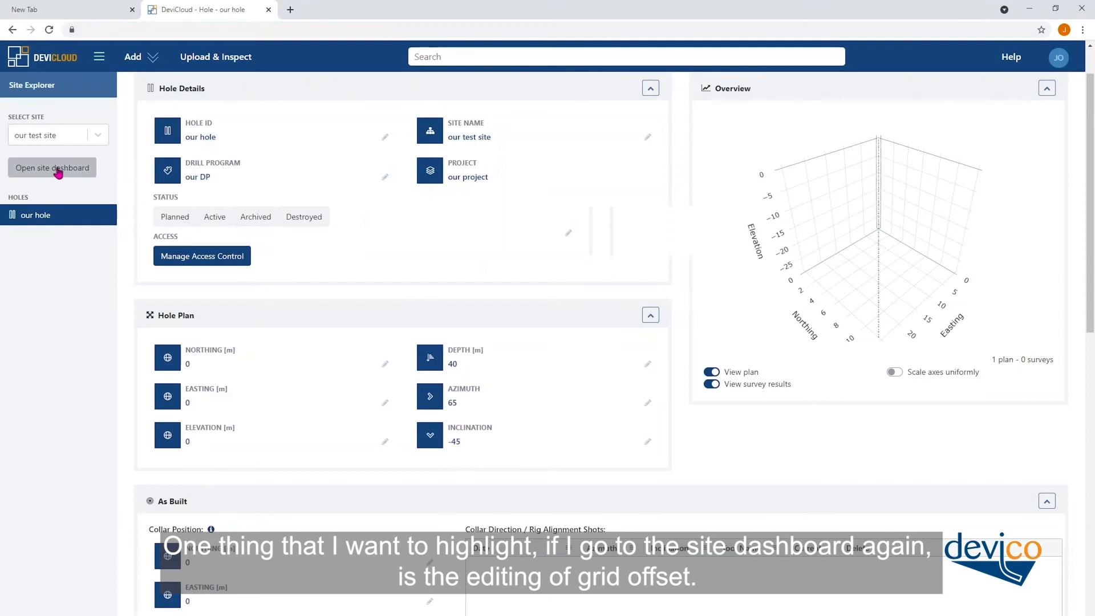
Step: Open the dashboard of "our test site" and open its true north to local grid offset for editing
{"action": "left_click", "coordinate": [43, 173]}
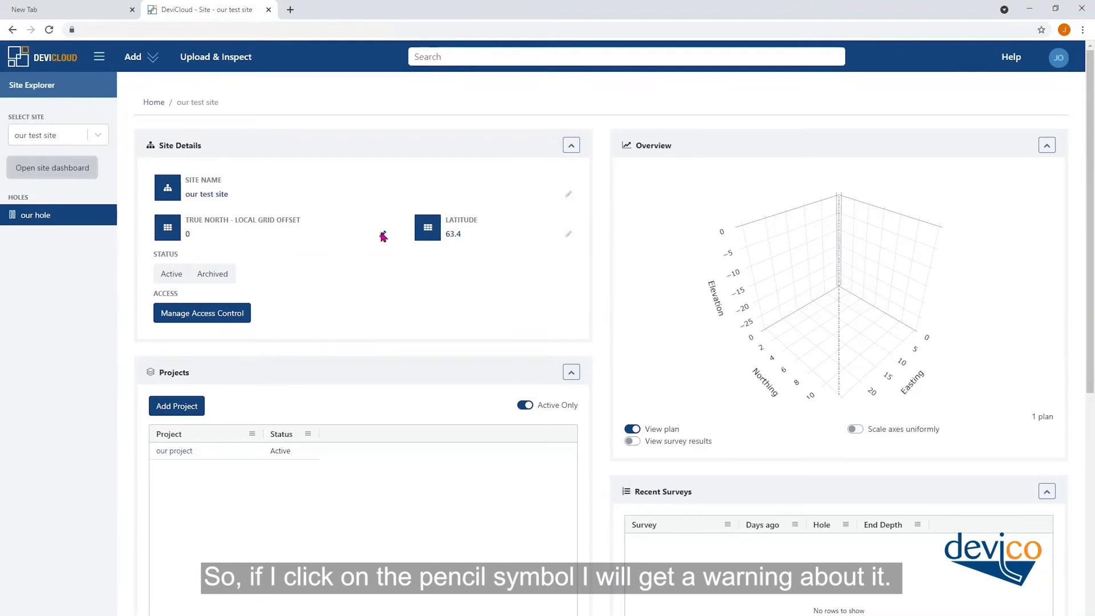
{"action": "left_click", "coordinate": [382, 235]}
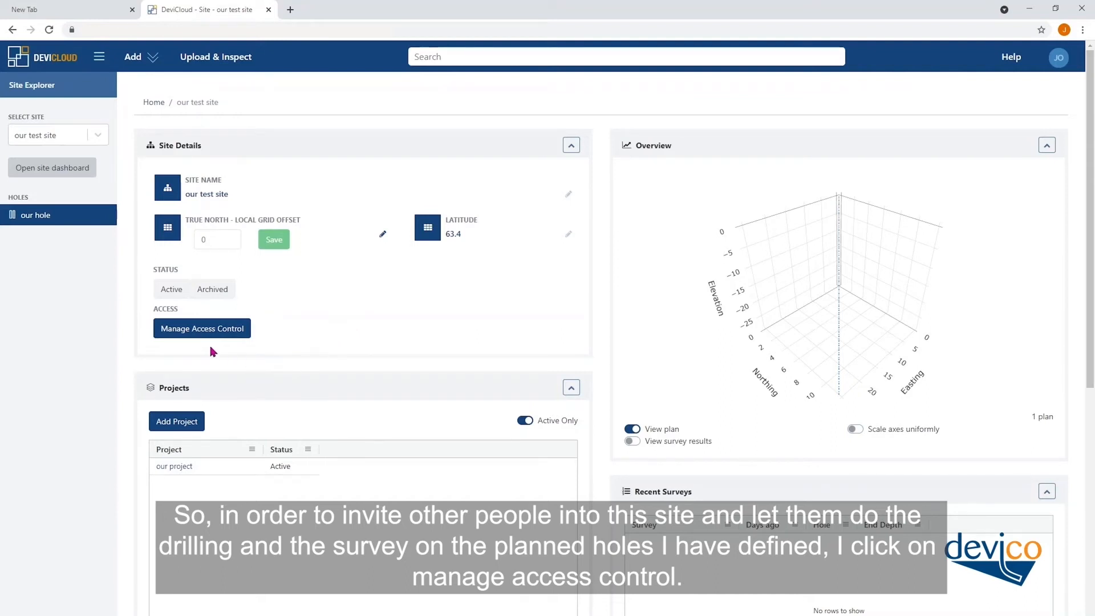
Step: Grant a colleague from the user list Upload access to "our test site" through its access control
{"action": "left_click", "coordinate": [181, 334]}
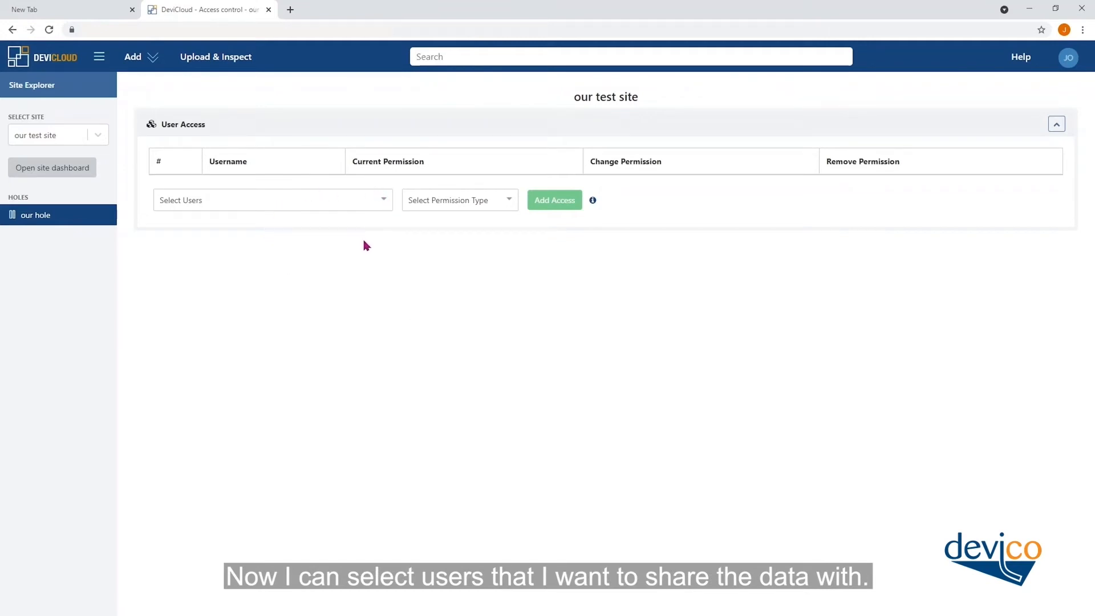
{"action": "left_click", "coordinate": [385, 201]}
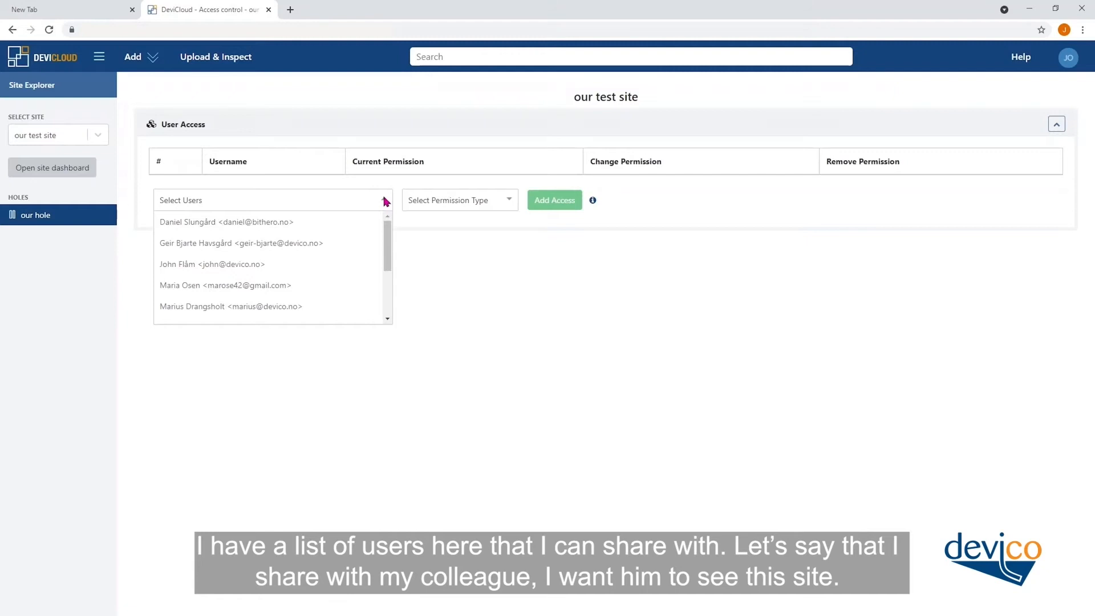
{"action": "left_click_drag", "start_coordinate": [388, 267], "coordinate": [342, 273]}
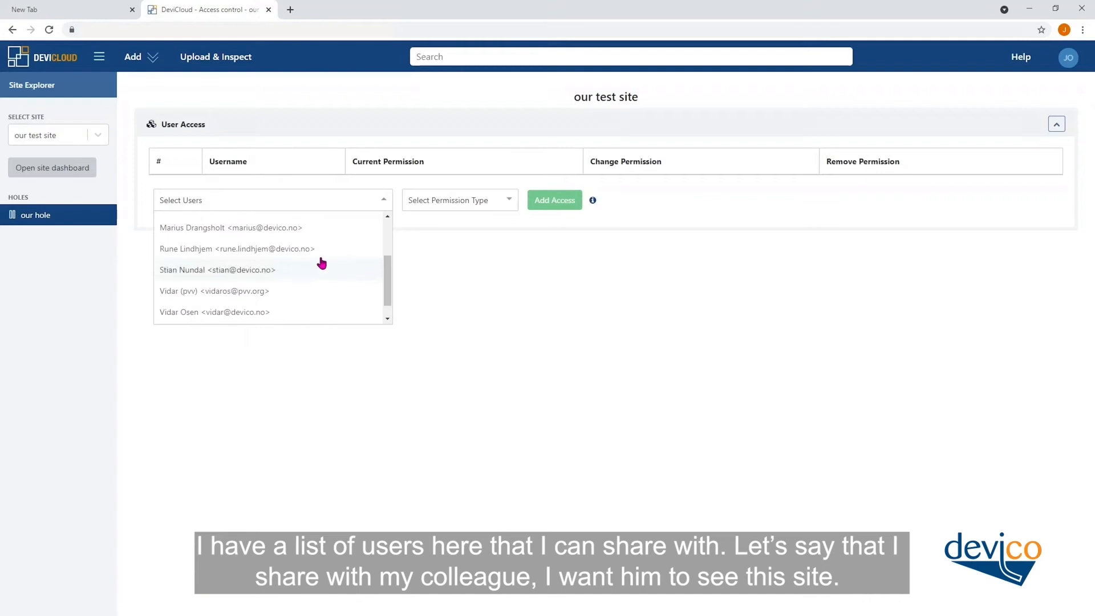
{"action": "left_click", "coordinate": [286, 229]}
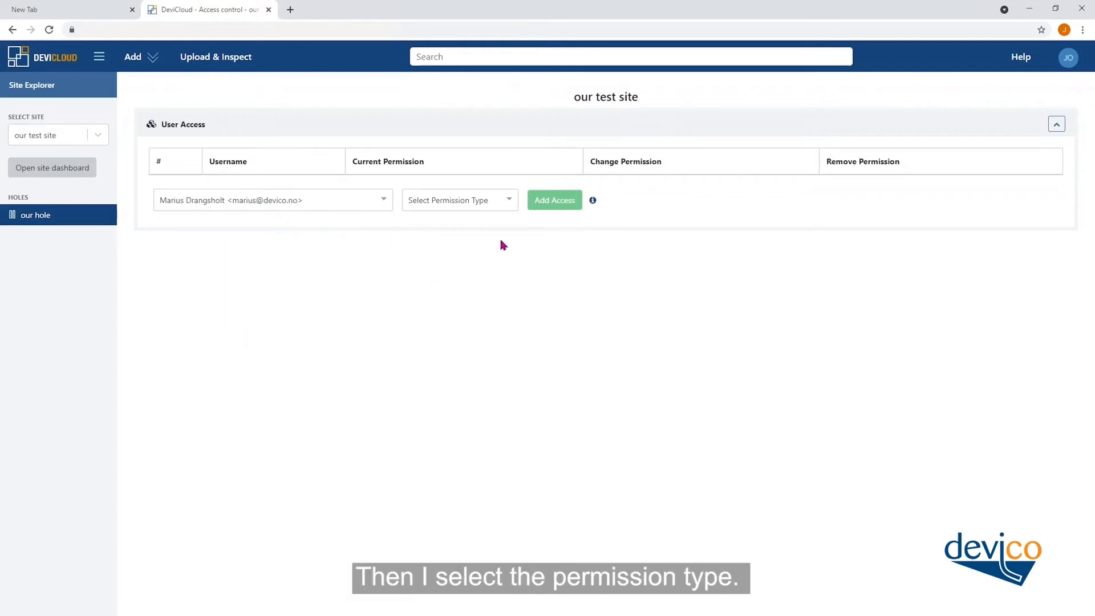
{"action": "left_click", "coordinate": [510, 201]}
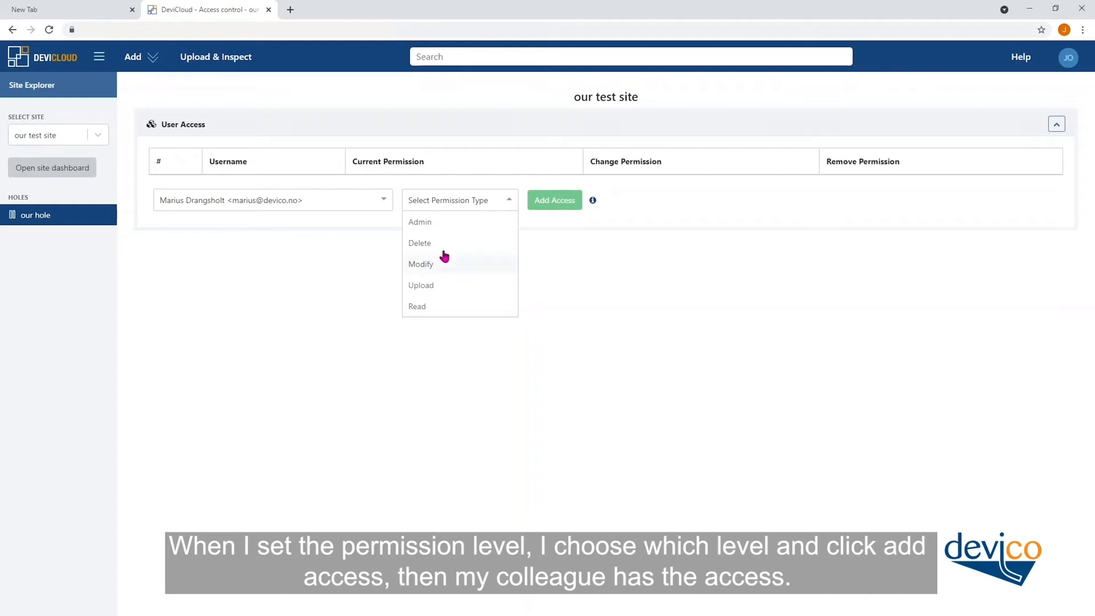
{"action": "left_click", "coordinate": [423, 284]}
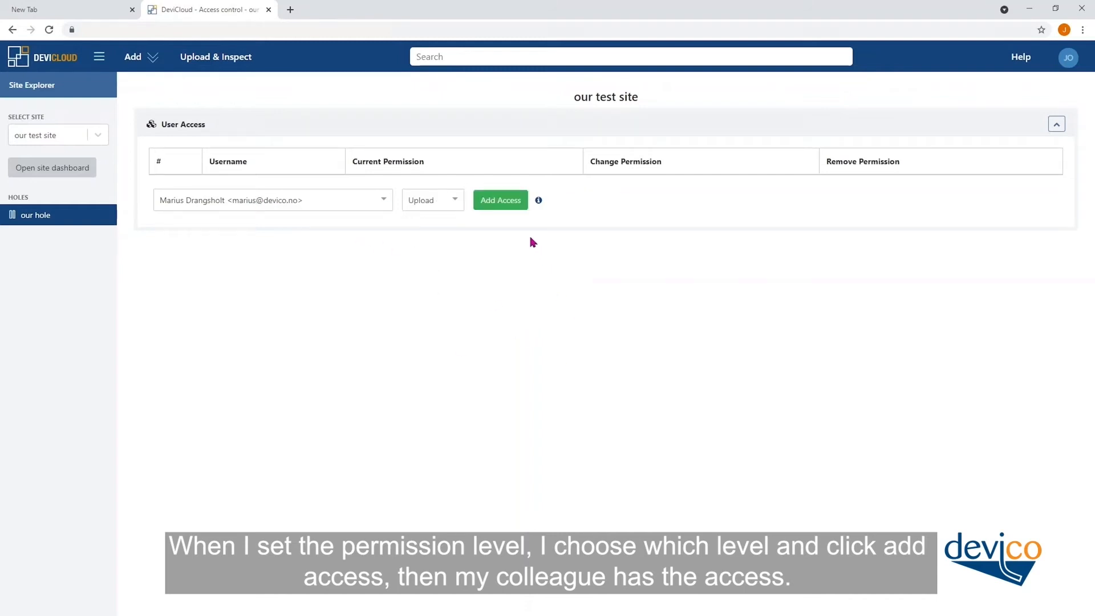
{"action": "left_click", "coordinate": [501, 200]}
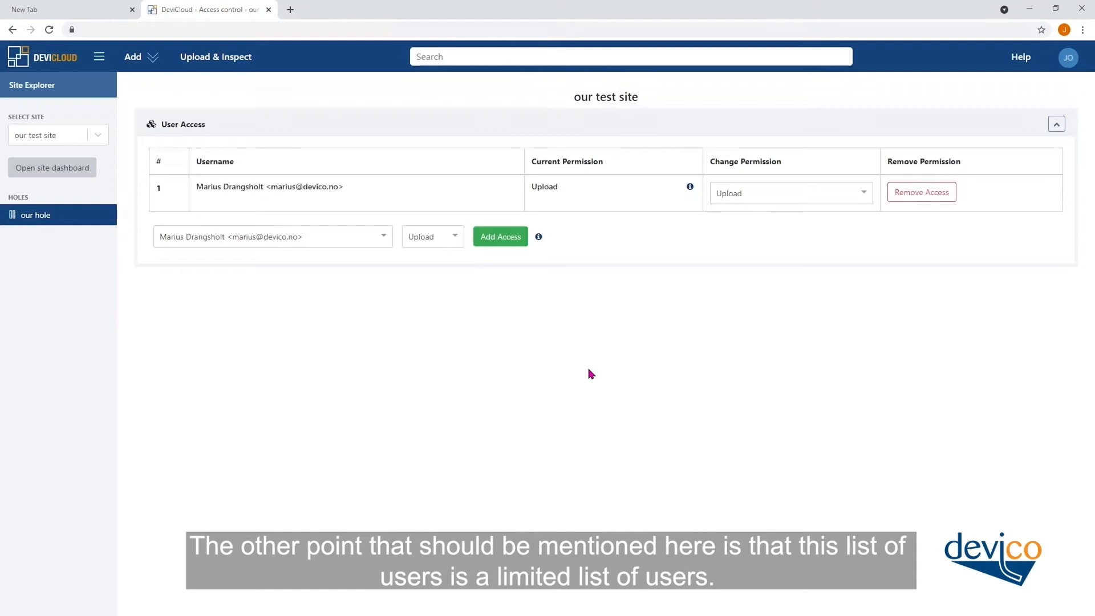
Step: Review the users available for sharing, and open the Devico company page from the user profile
{"action": "left_click", "coordinate": [383, 236]}
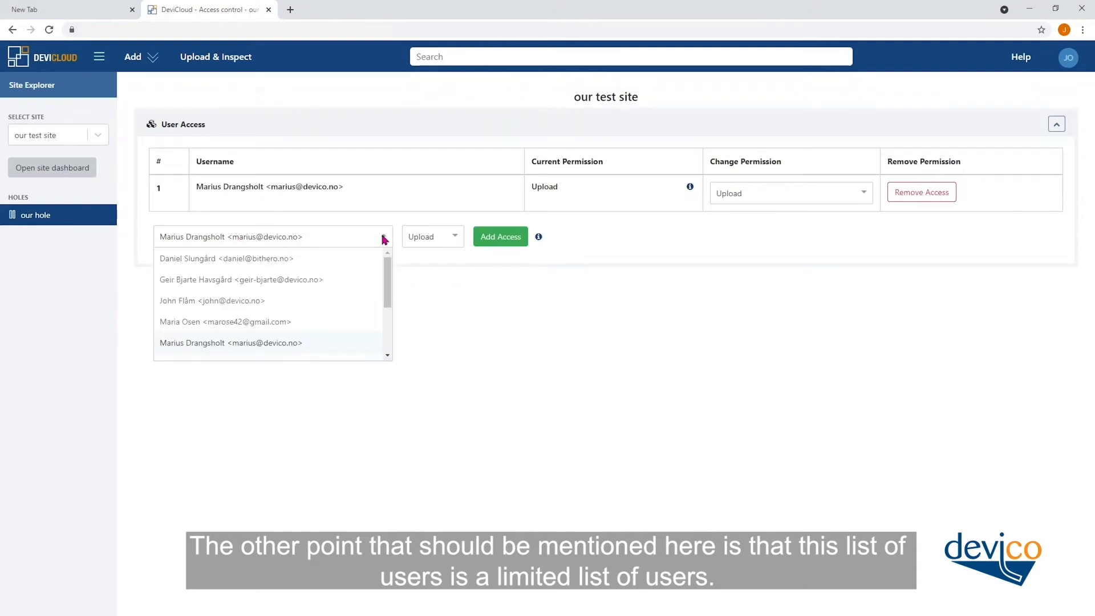
{"action": "mouse_move", "coordinate": [387, 270]}
{"action": "left_mouse_down"}
{"action": "mouse_move", "coordinate": [387, 341]}
{"action": "mouse_move", "coordinate": [390, 270]}
{"action": "left_mouse_up"}
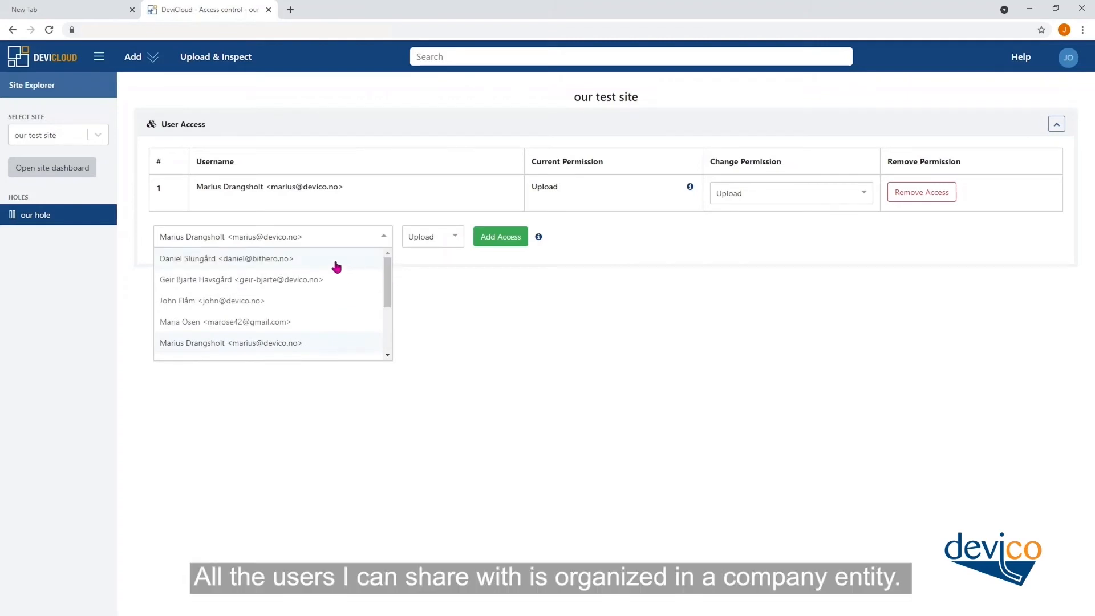
{"action": "mouse_move", "coordinate": [390, 289]}
{"action": "left_mouse_down"}
{"action": "mouse_move", "coordinate": [388, 342]}
{"action": "mouse_move", "coordinate": [388, 294]}
{"action": "left_mouse_up"}
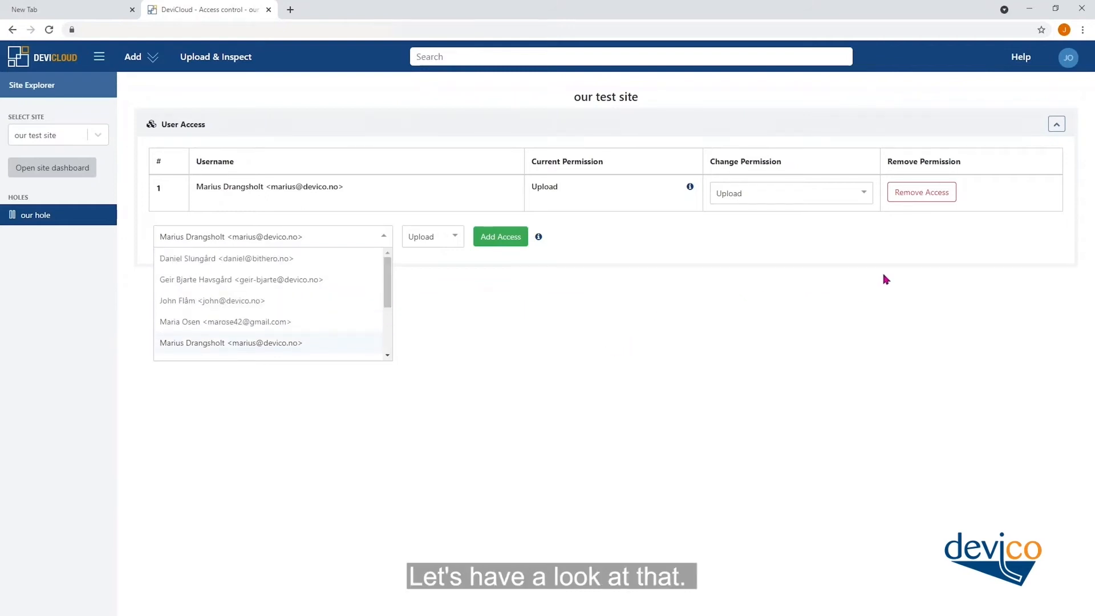
{"action": "left_click", "coordinate": [1068, 62]}
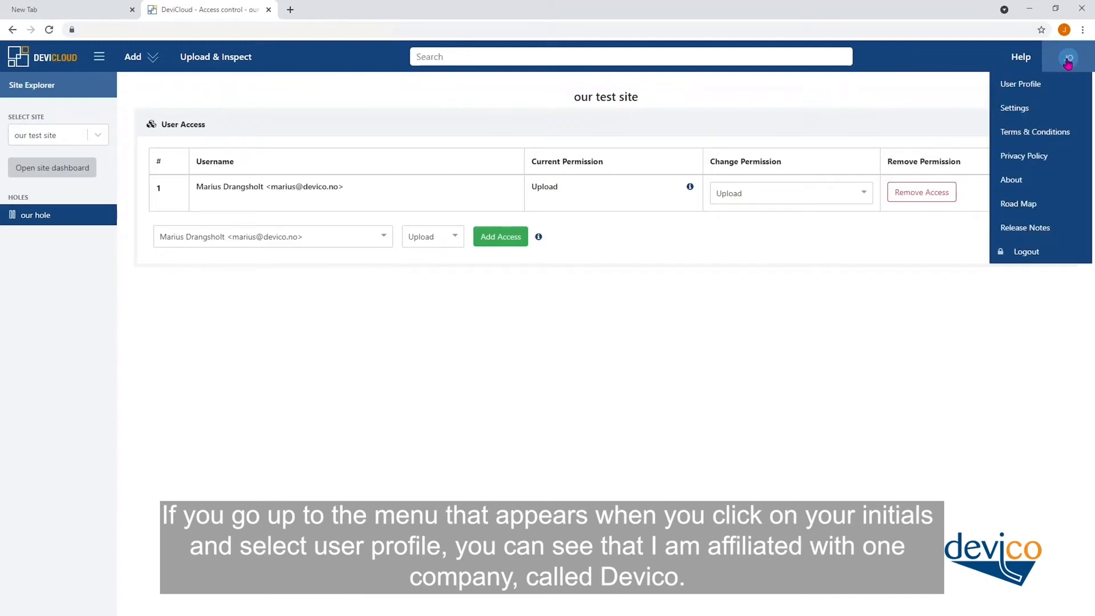
{"action": "left_click", "coordinate": [1025, 84]}
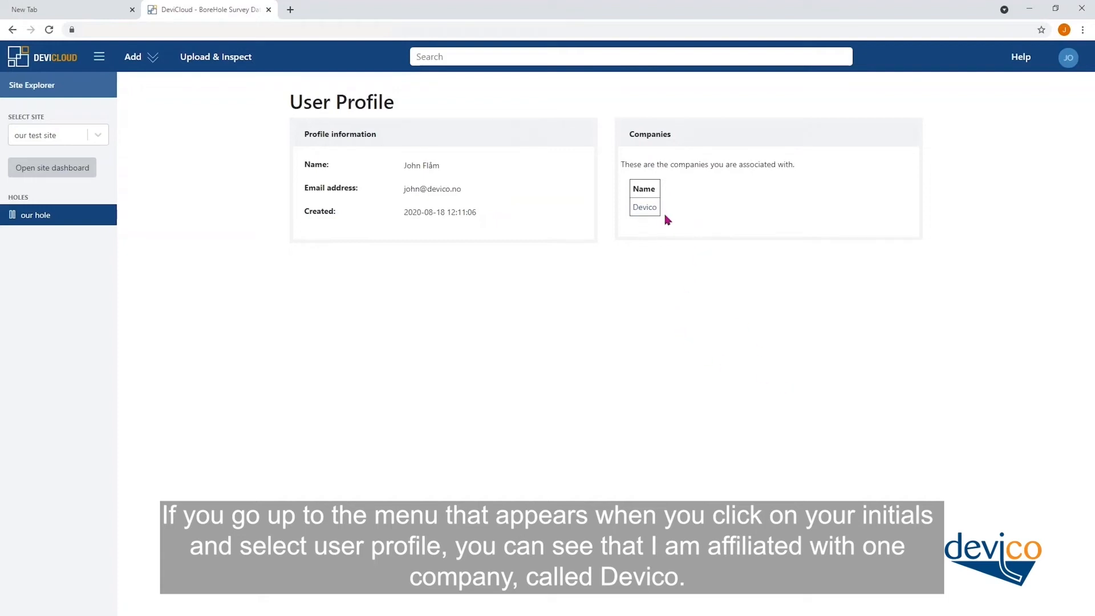
{"action": "left_click", "coordinate": [648, 211]}
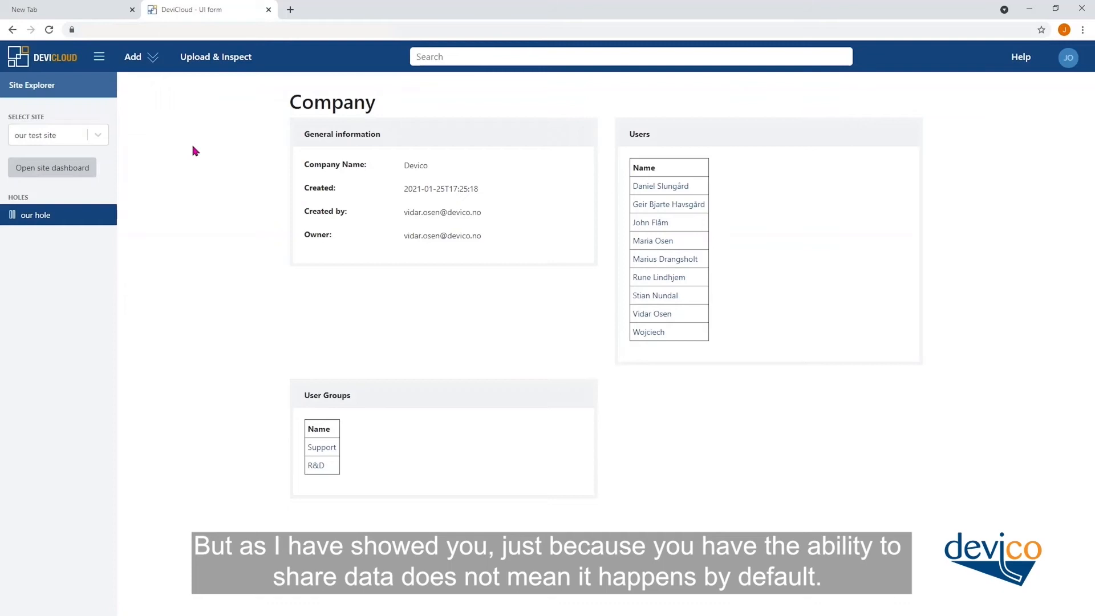
Step: Return to the dashboard of "our test site", open "our project" and view its access control
{"action": "left_click", "coordinate": [80, 168]}
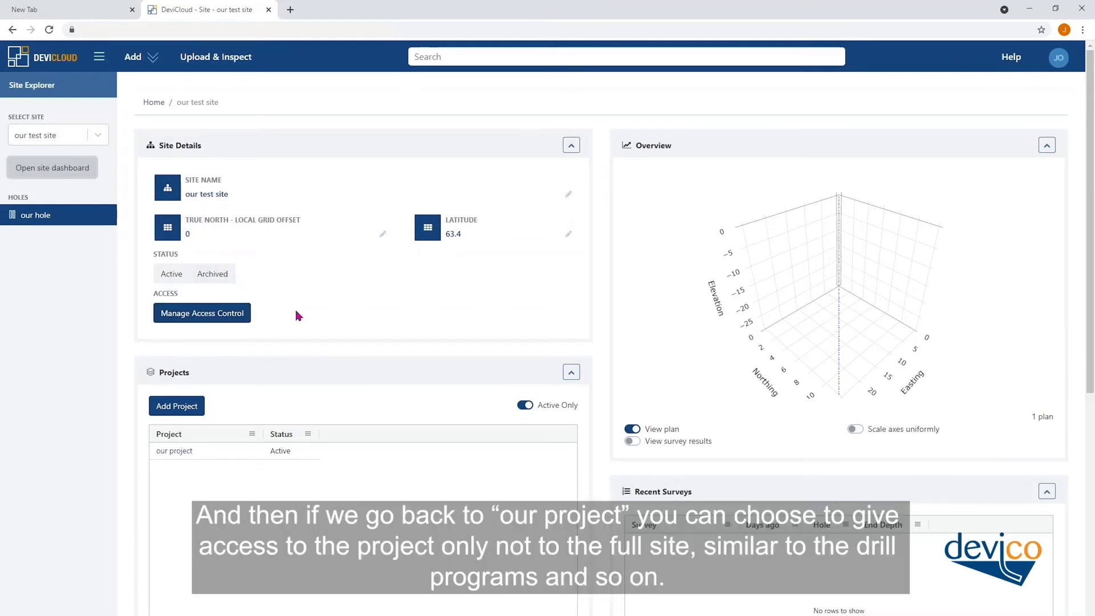
{"action": "double_click", "coordinate": [172, 450]}
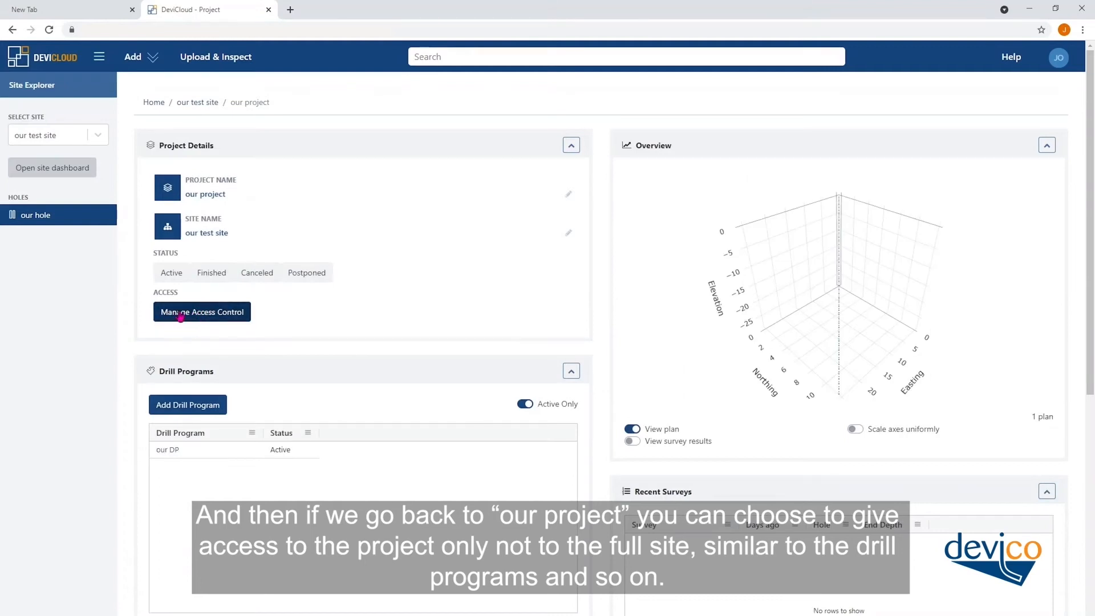
{"action": "left_click", "coordinate": [184, 318]}
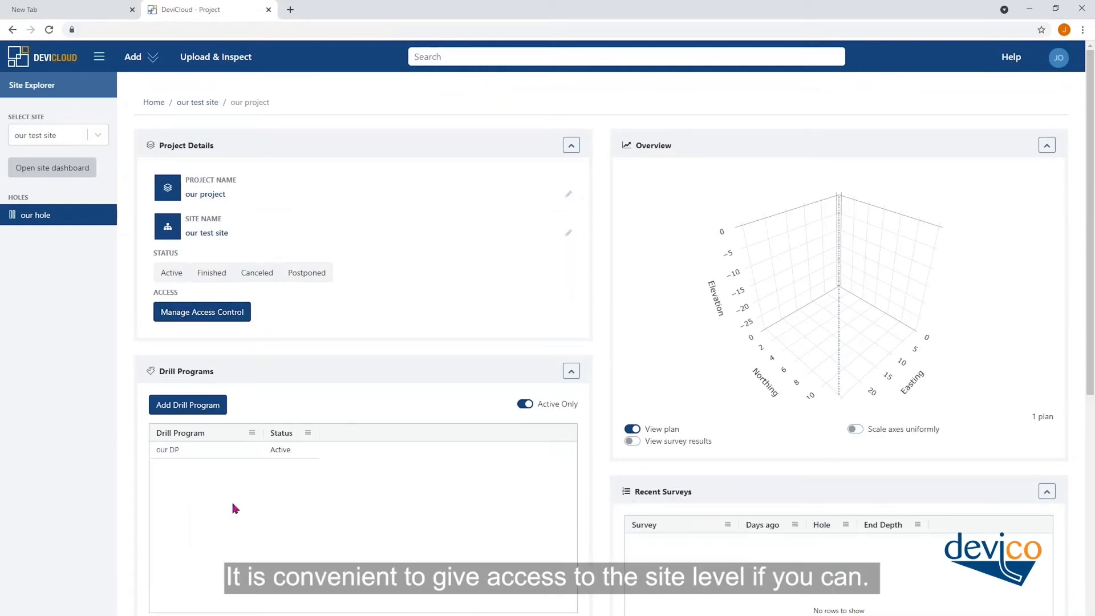
{"action": "left_click", "coordinate": [219, 313]}
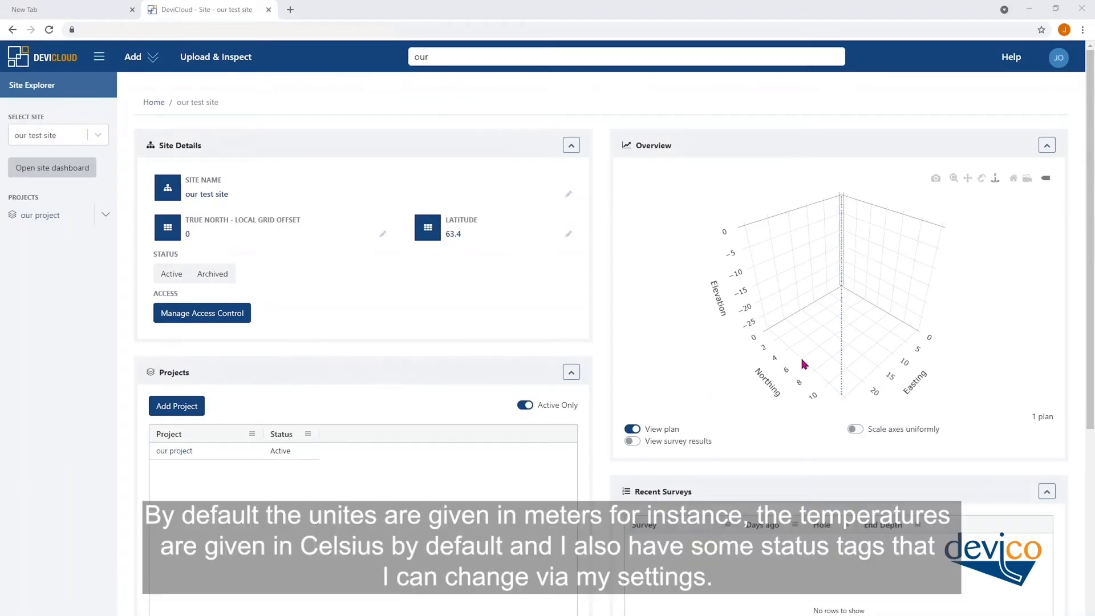
Step: Rotate the site's 3D plan overview and set the status of "our test site" to Active
{"action": "left_click_drag", "start_coordinate": [802, 360], "coordinate": [780, 326]}
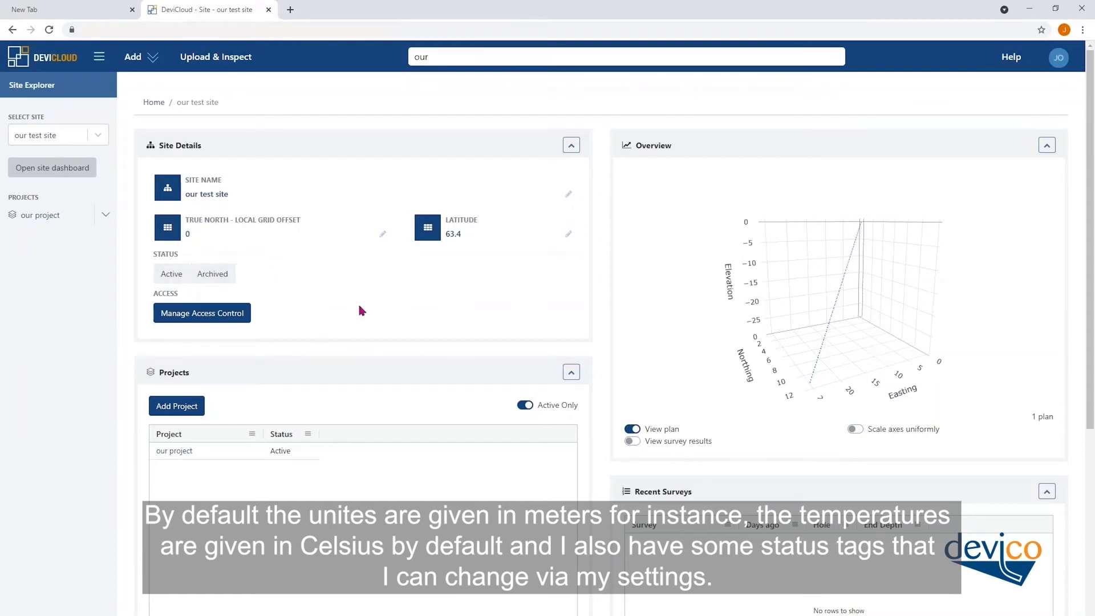
{"action": "left_click", "coordinate": [175, 277]}
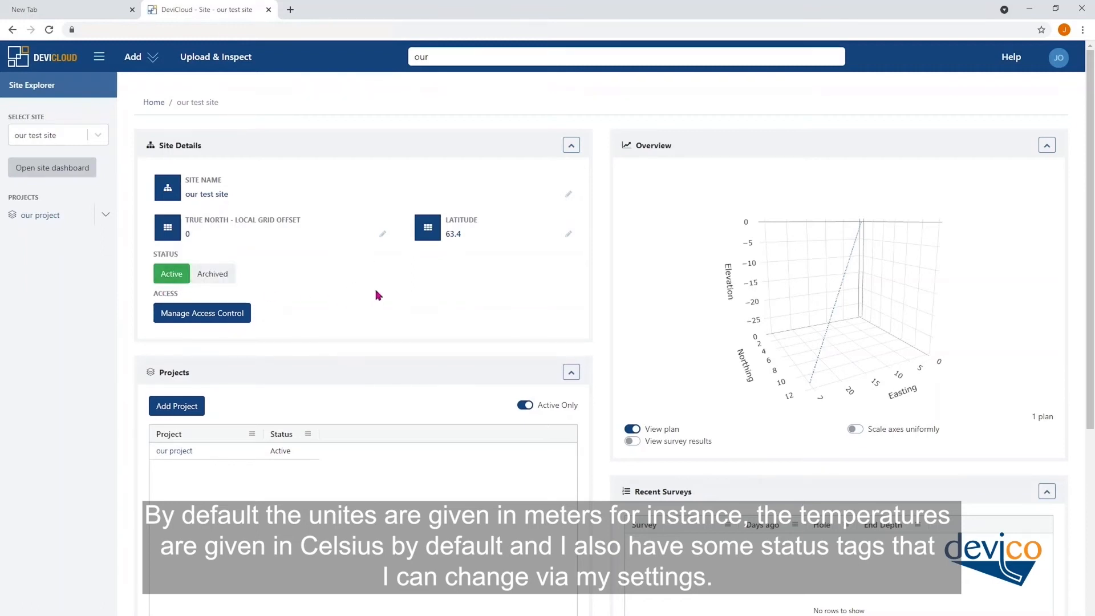
Step: In the settings, stop showing projects and drill programs in the Site Explorer, and try hiding inactive objects before switching that option back off
{"action": "left_click", "coordinate": [1054, 67]}
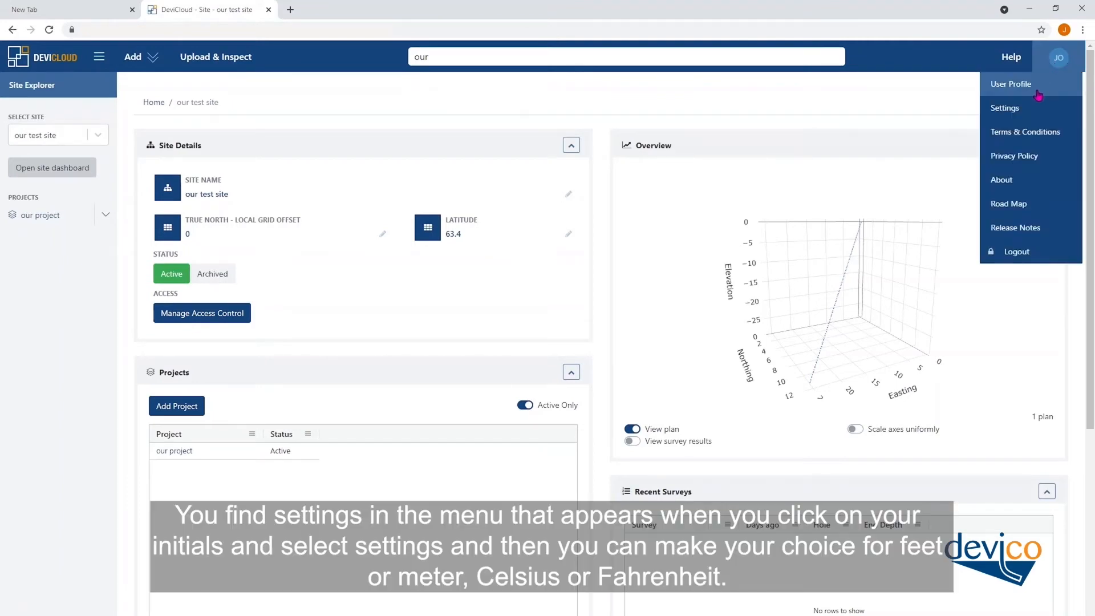
{"action": "left_click", "coordinate": [1015, 111]}
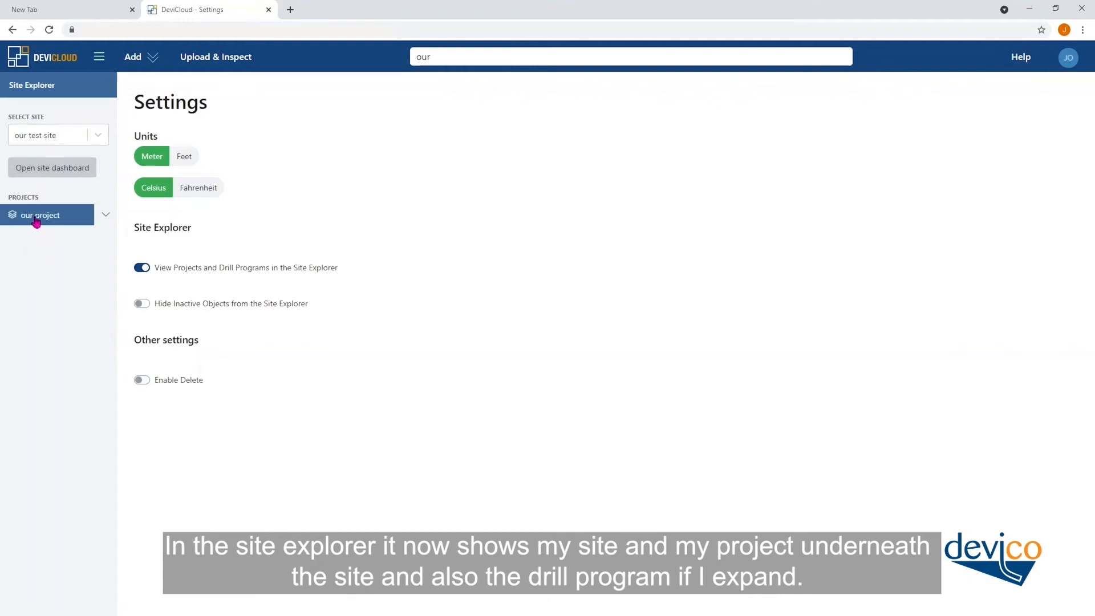
{"action": "left_click", "coordinate": [101, 216]}
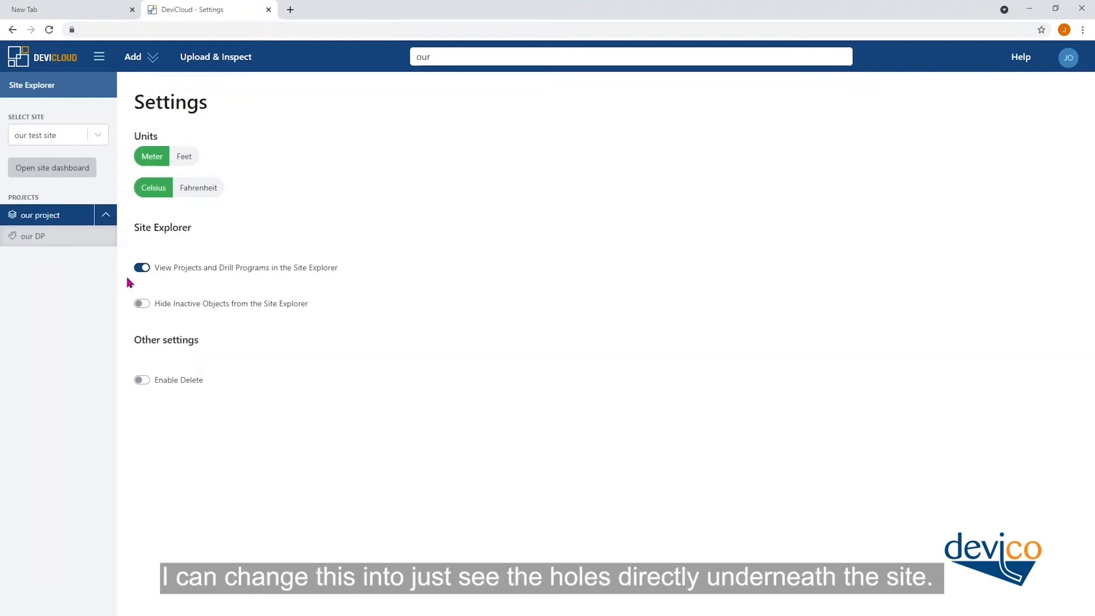
{"action": "left_click", "coordinate": [141, 269]}
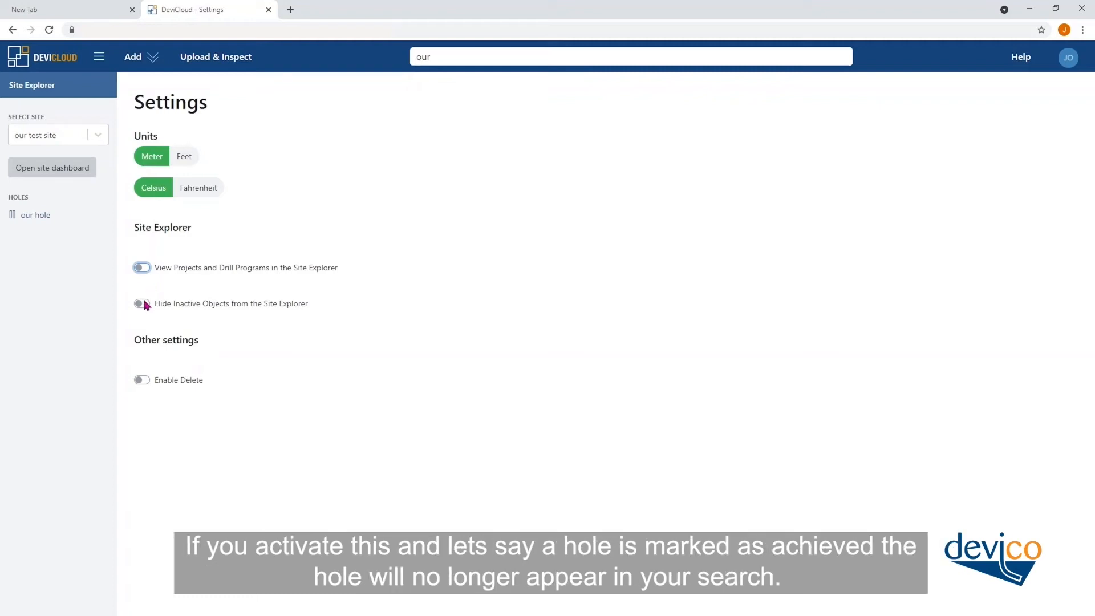
{"action": "left_click", "coordinate": [143, 304]}
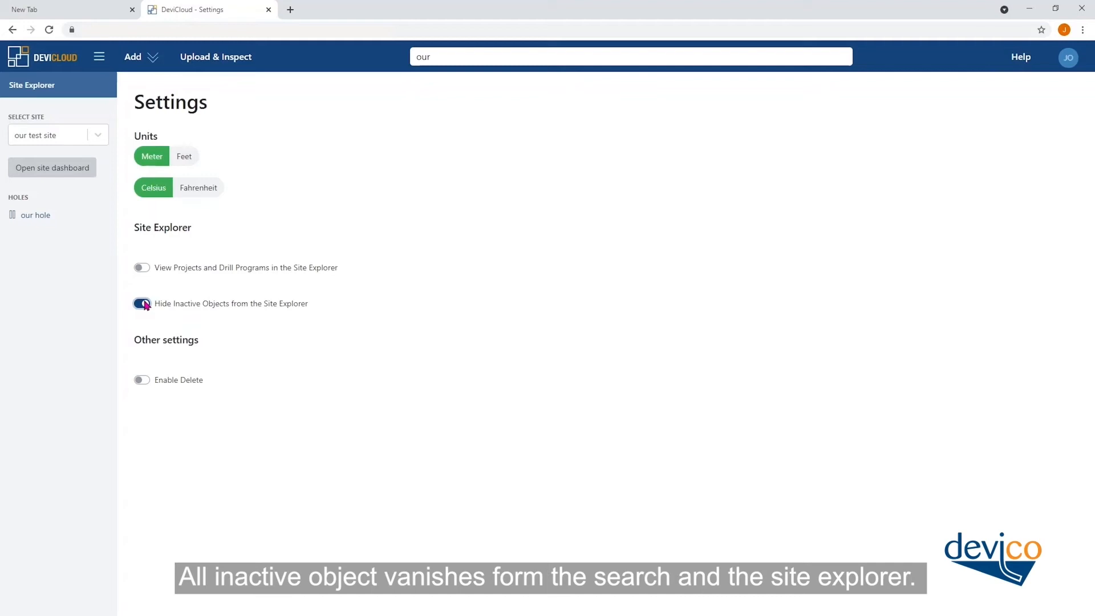
{"action": "left_click", "coordinate": [140, 304]}
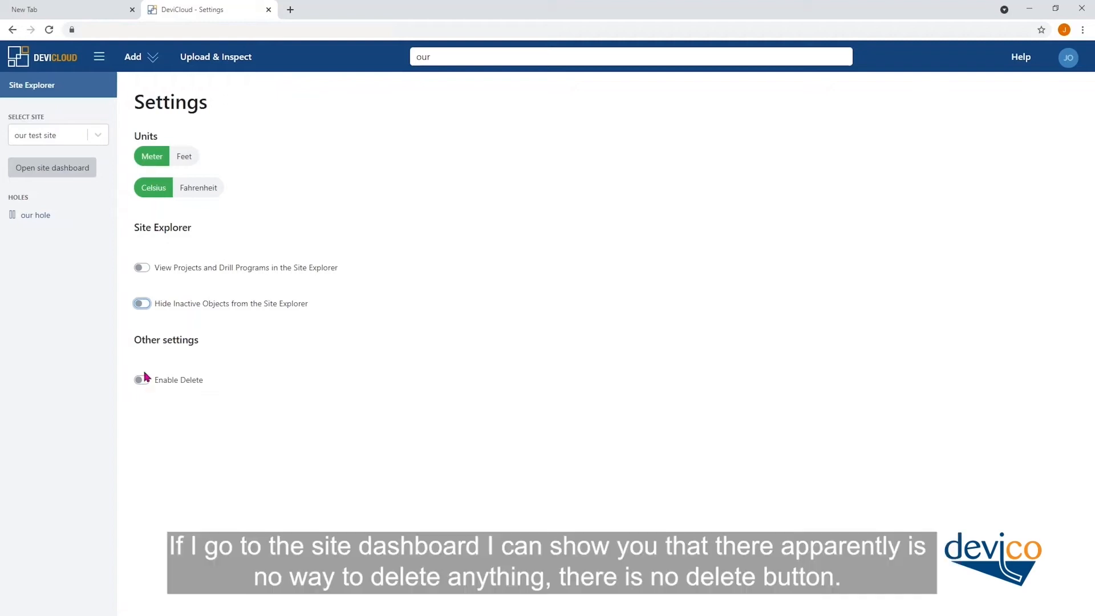
Step: Look through the whole dashboard of "our test site" for a delete option
{"action": "left_click", "coordinate": [77, 172]}
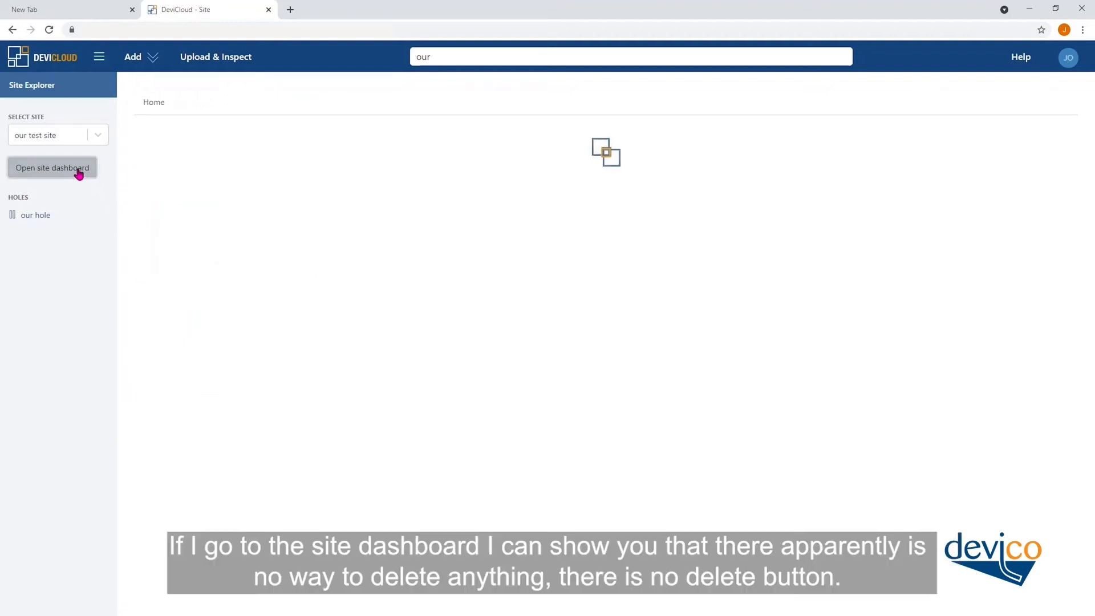
{"action": "scroll", "coordinate": [338, 308], "scroll_direction": "down", "scroll_amount": 5}
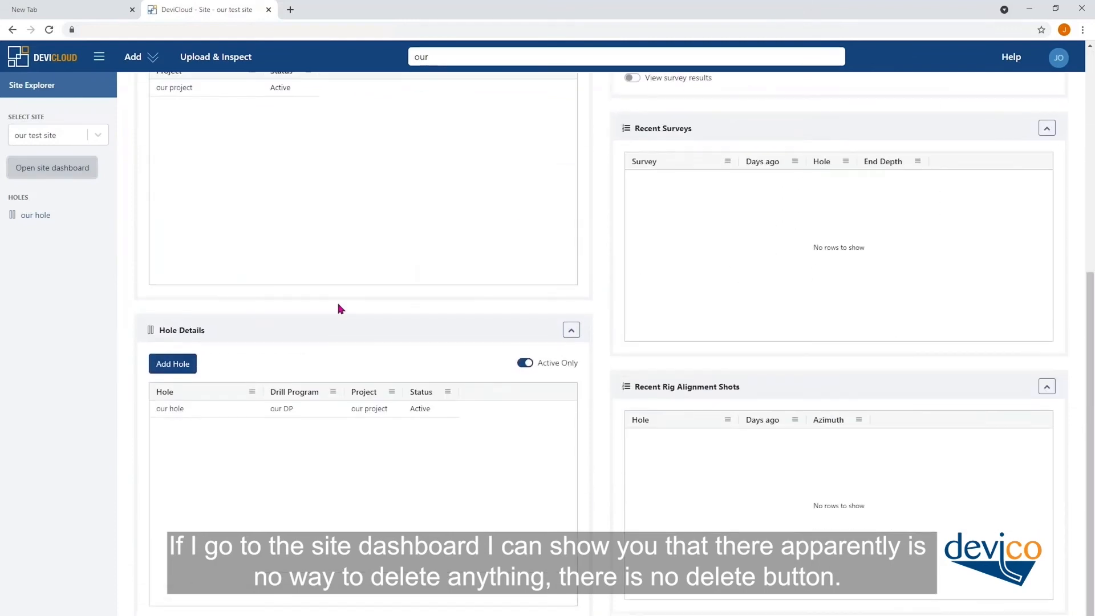
{"action": "scroll", "coordinate": [340, 308], "scroll_direction": "up", "scroll_amount": 6}
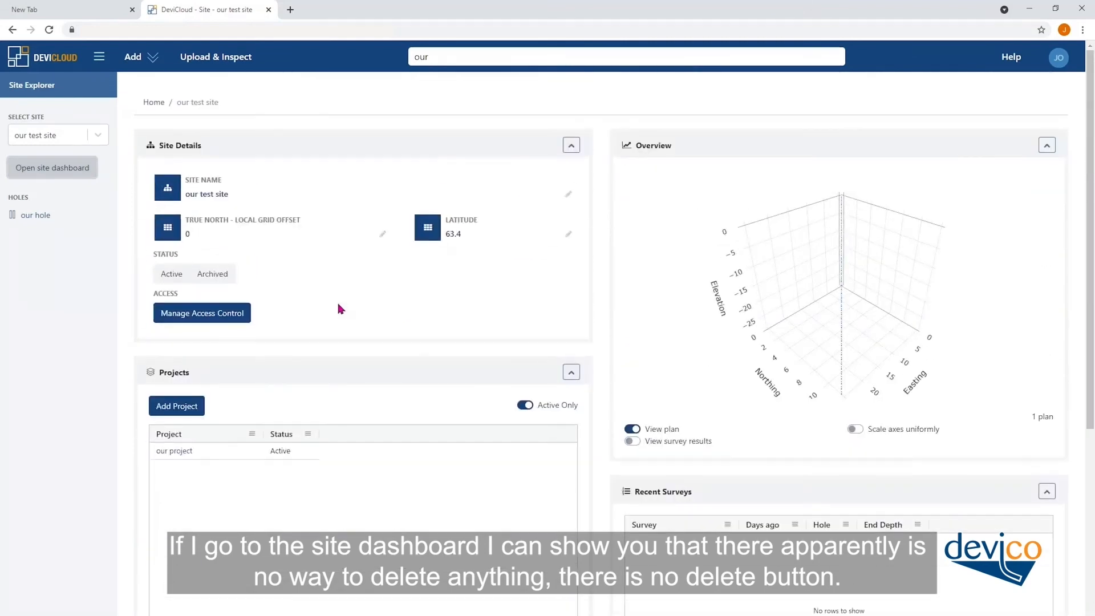
{"action": "scroll", "coordinate": [340, 309], "scroll_direction": "down", "scroll_amount": 2}
{"action": "scroll", "coordinate": [341, 308], "scroll_direction": "down", "scroll_amount": 4}
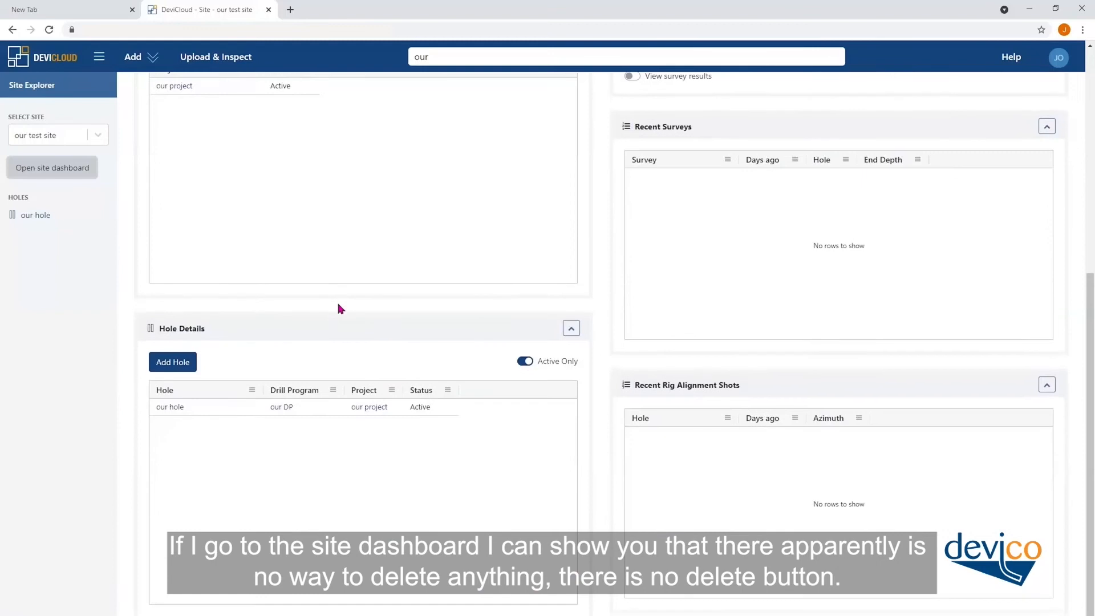
{"action": "scroll", "coordinate": [361, 519], "scroll_direction": "up", "scroll_amount": 6}
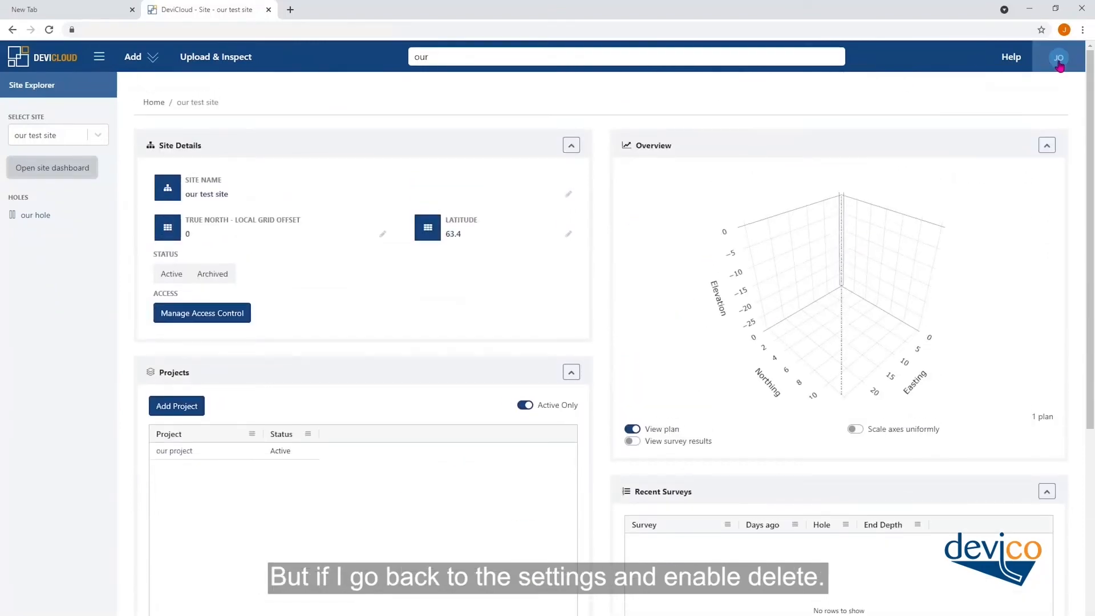
Step: Go back to the settings and turn on Enable Delete
{"action": "left_click", "coordinate": [1058, 62]}
{"action": "left_click", "coordinate": [1017, 110]}
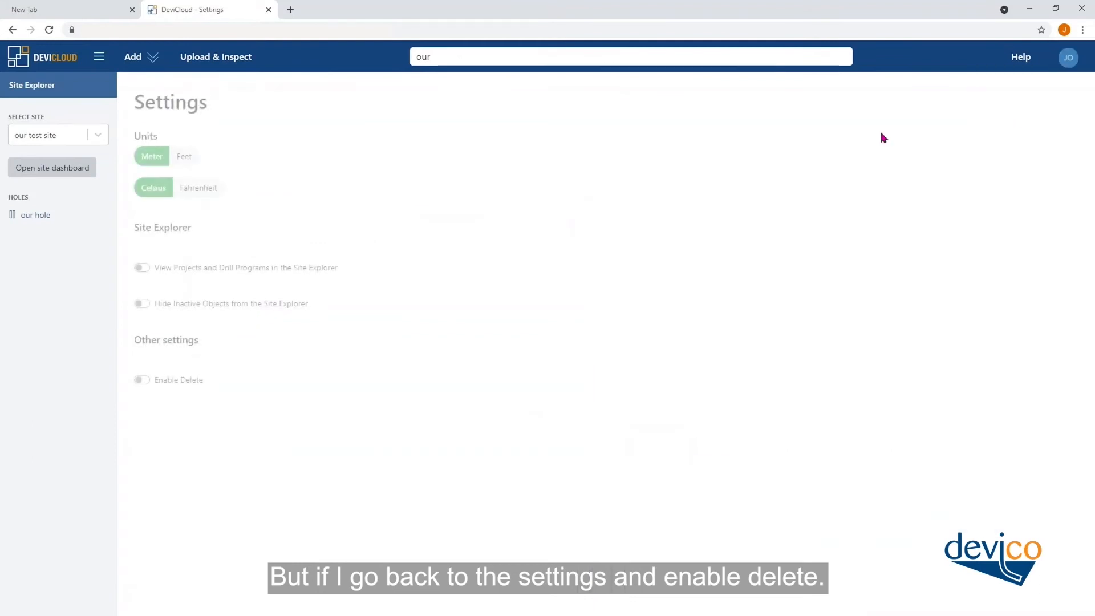
{"action": "left_click", "coordinate": [143, 381]}
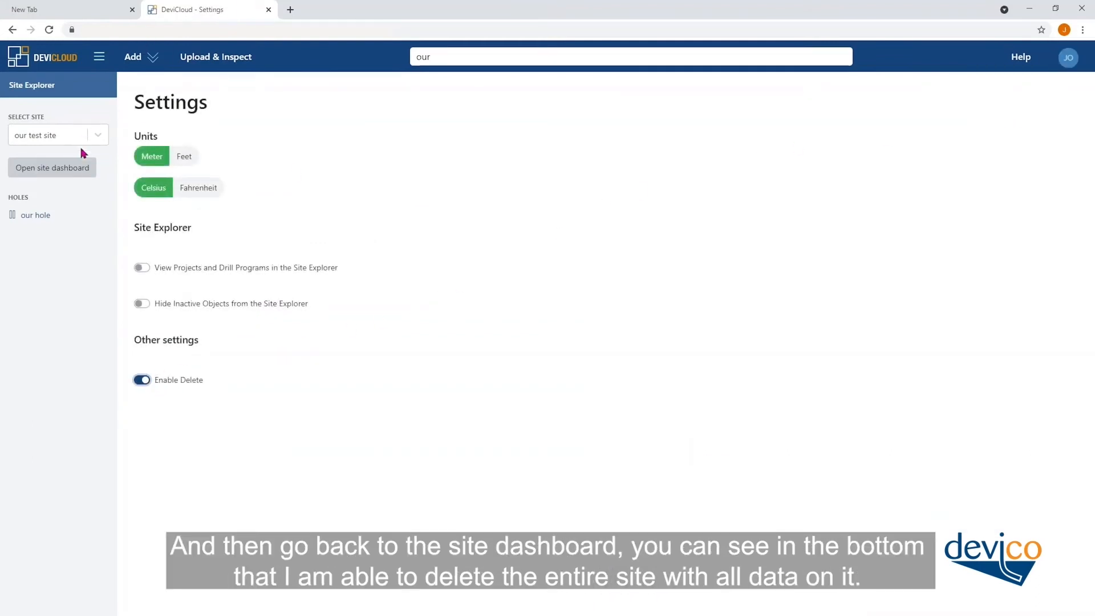
Step: Reopen the dashboard of "our test site" and examine its site deletion section and contained-data option
{"action": "left_click", "coordinate": [67, 169]}
{"action": "scroll", "coordinate": [303, 316], "scroll_direction": "down", "scroll_amount": 1}
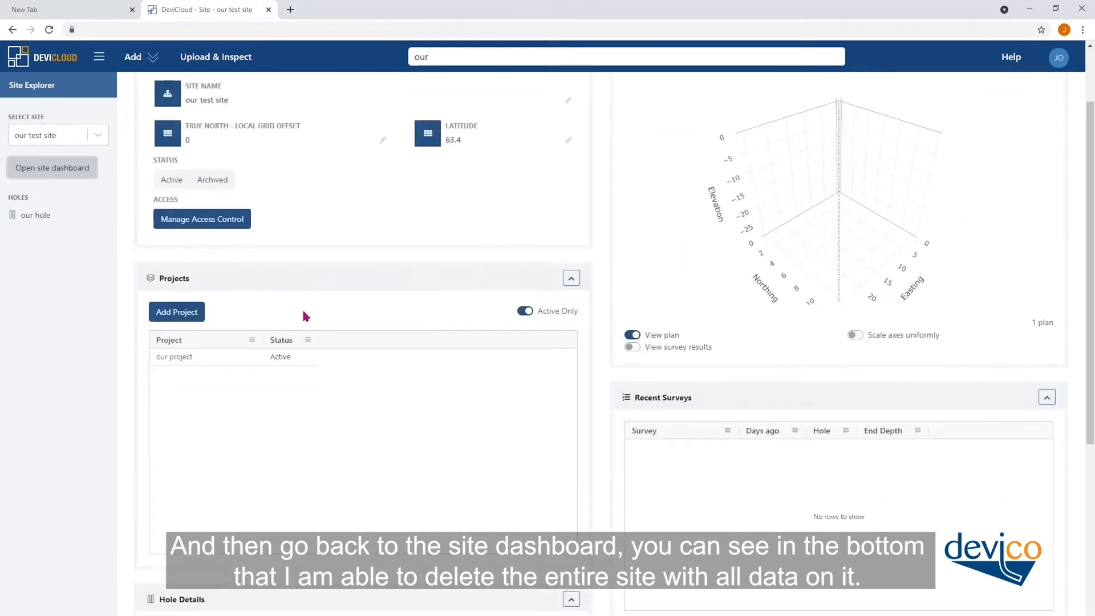
{"action": "scroll", "coordinate": [305, 315], "scroll_direction": "down", "scroll_amount": 6}
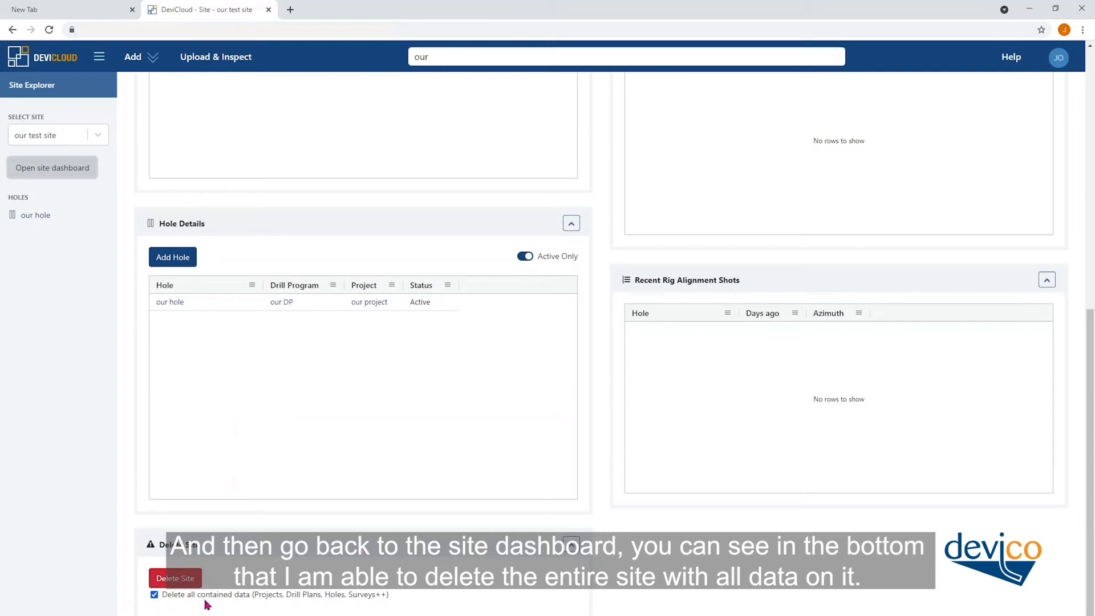
{"action": "scroll", "coordinate": [215, 590], "scroll_direction": "up", "scroll_amount": 3}
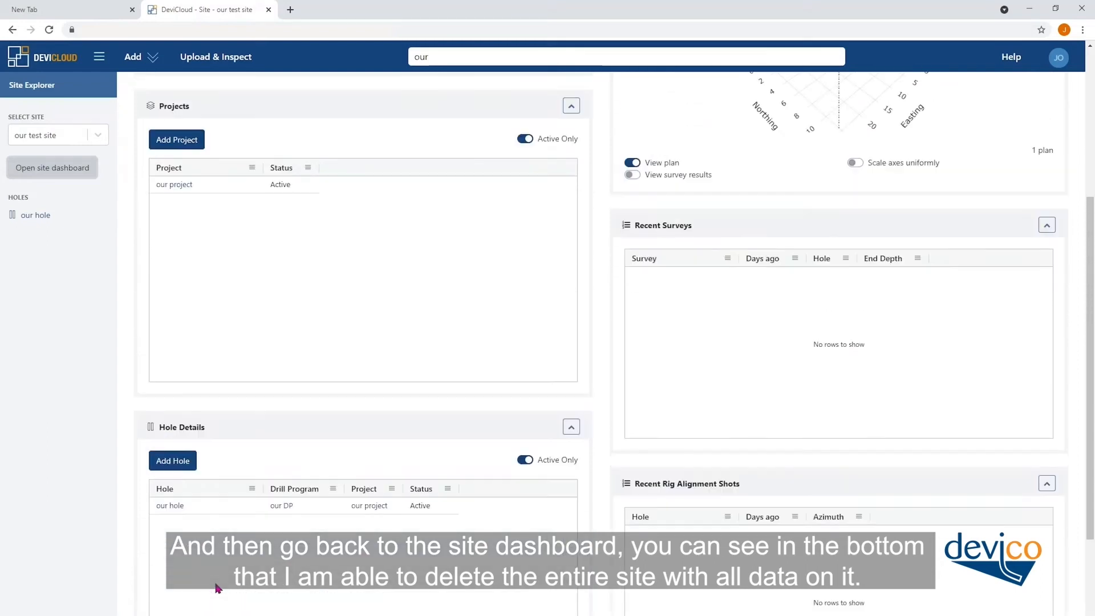
Step: Return to the settings and turn Enable Delete off
{"action": "scroll", "coordinate": [217, 589], "scroll_direction": "up", "scroll_amount": 1}
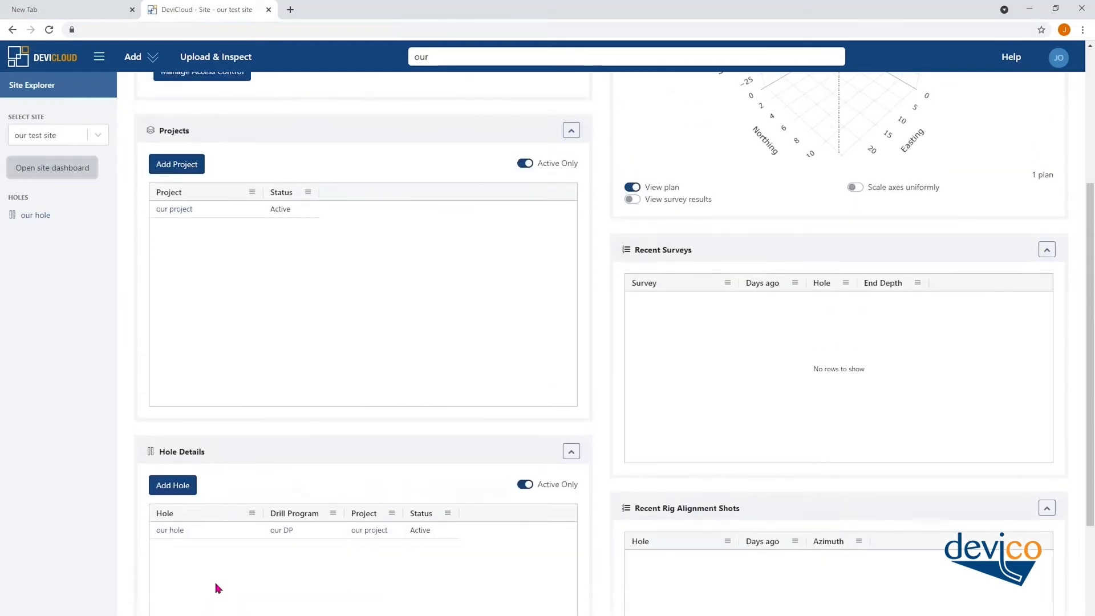
{"action": "left_click", "coordinate": [1063, 64]}
{"action": "left_click", "coordinate": [1016, 108]}
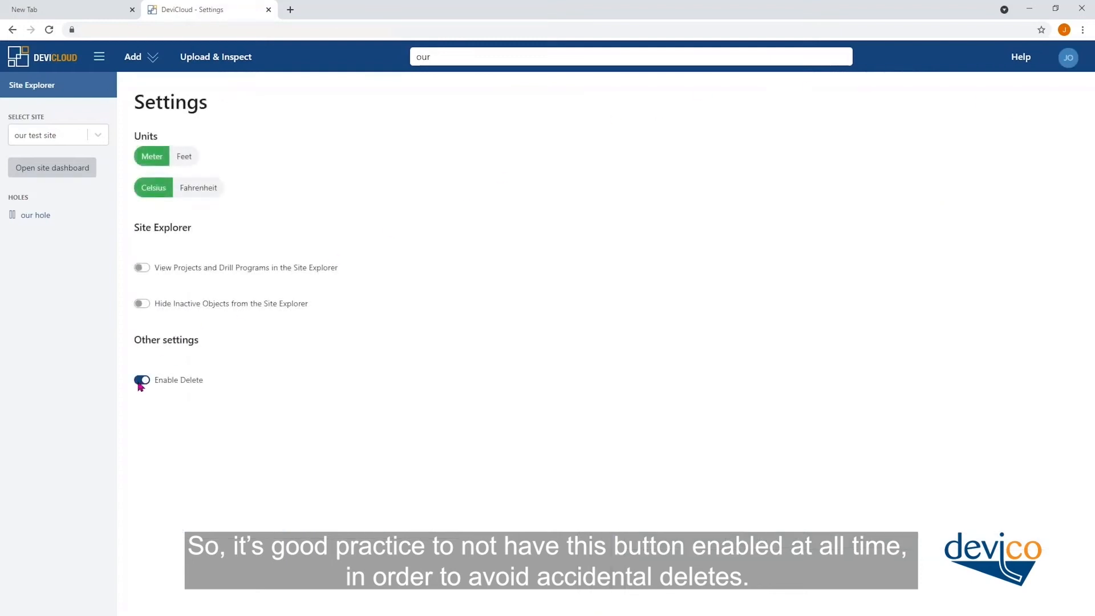
{"action": "left_click", "coordinate": [141, 381]}
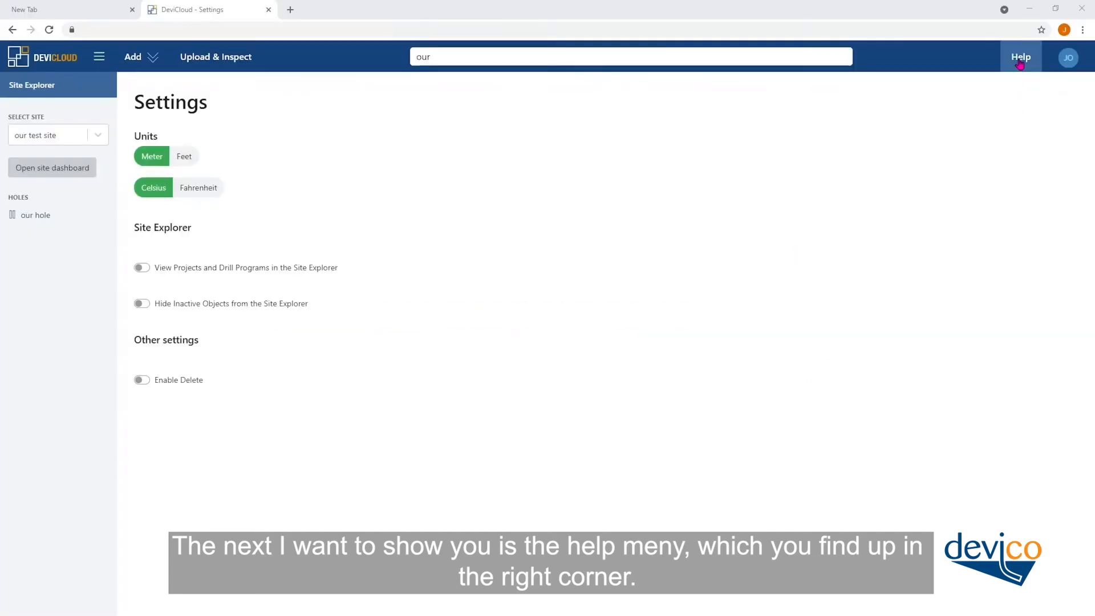
Step: Open the help section and look through the DeviCloud, DeviGyro and DeviAligner videos and the support documentation
{"action": "left_click", "coordinate": [1021, 60]}
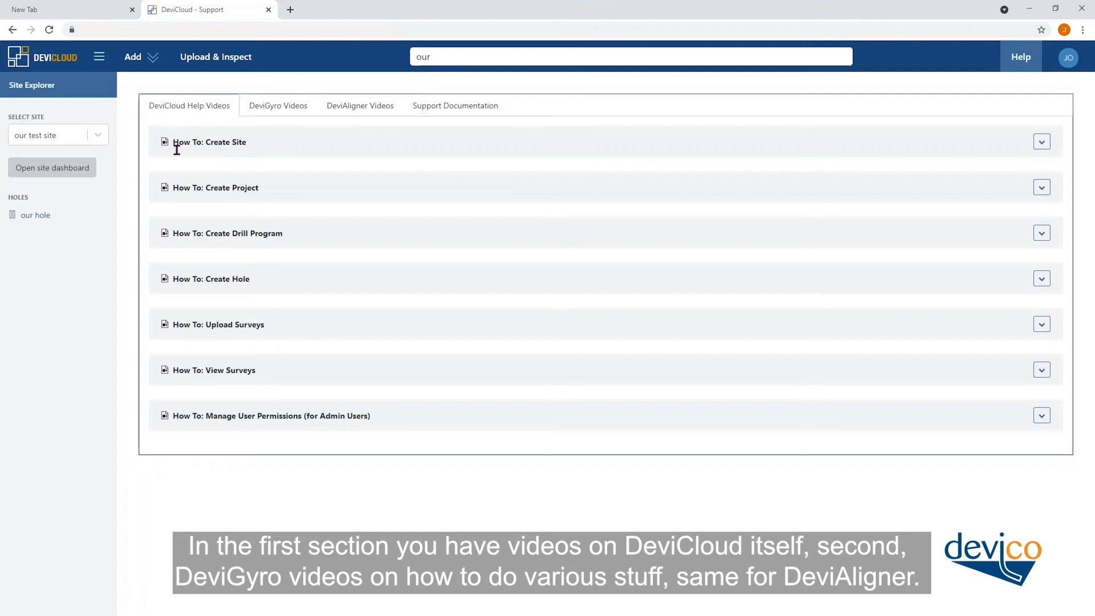
{"action": "left_click", "coordinate": [281, 109]}
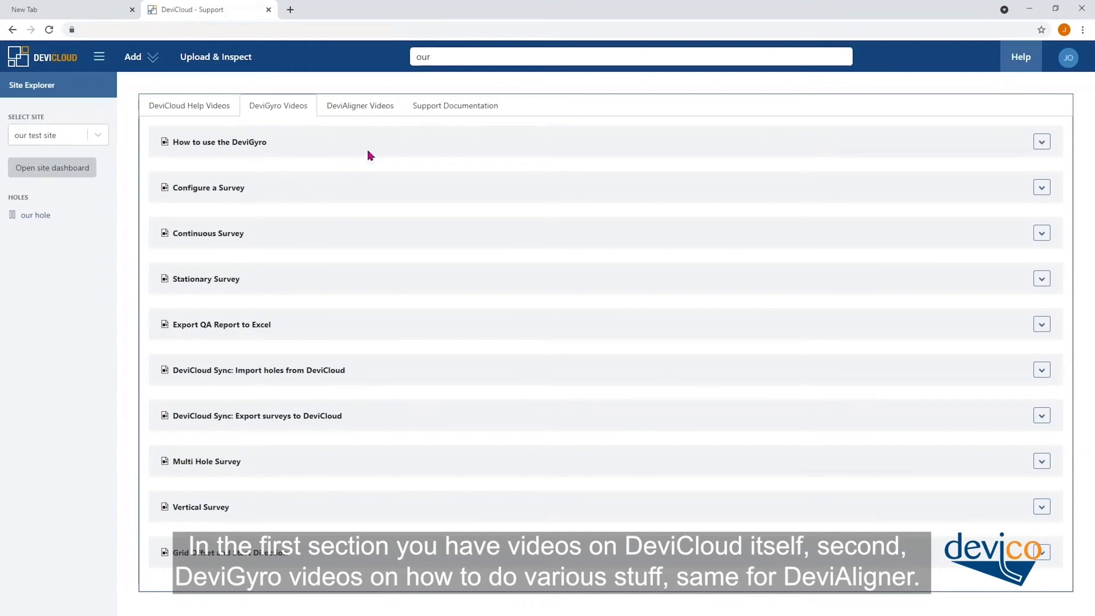
{"action": "left_click", "coordinate": [372, 109]}
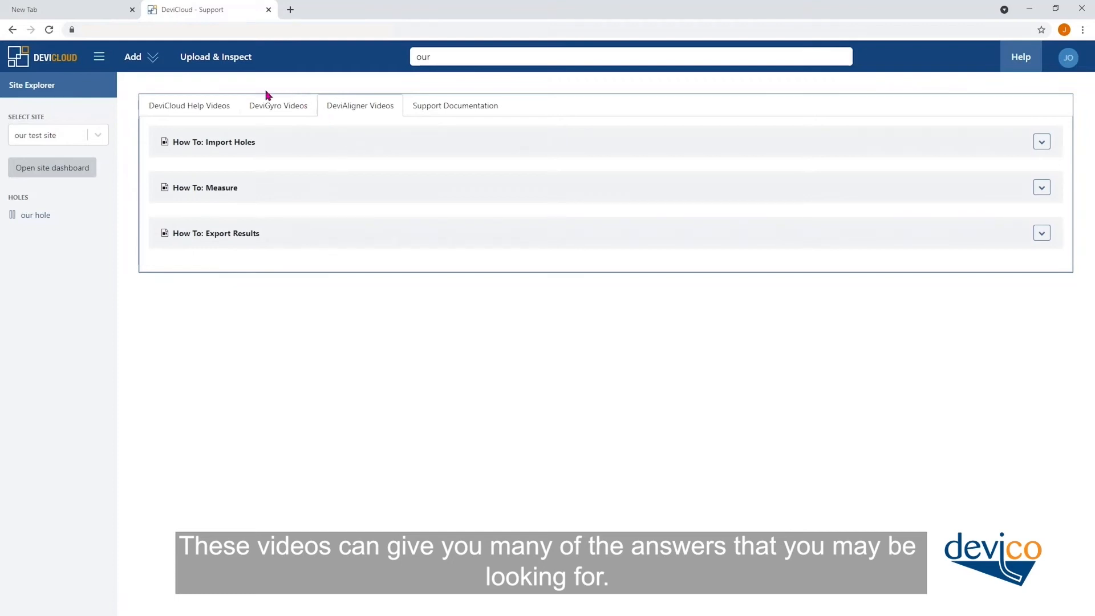
{"action": "left_click", "coordinate": [466, 108]}
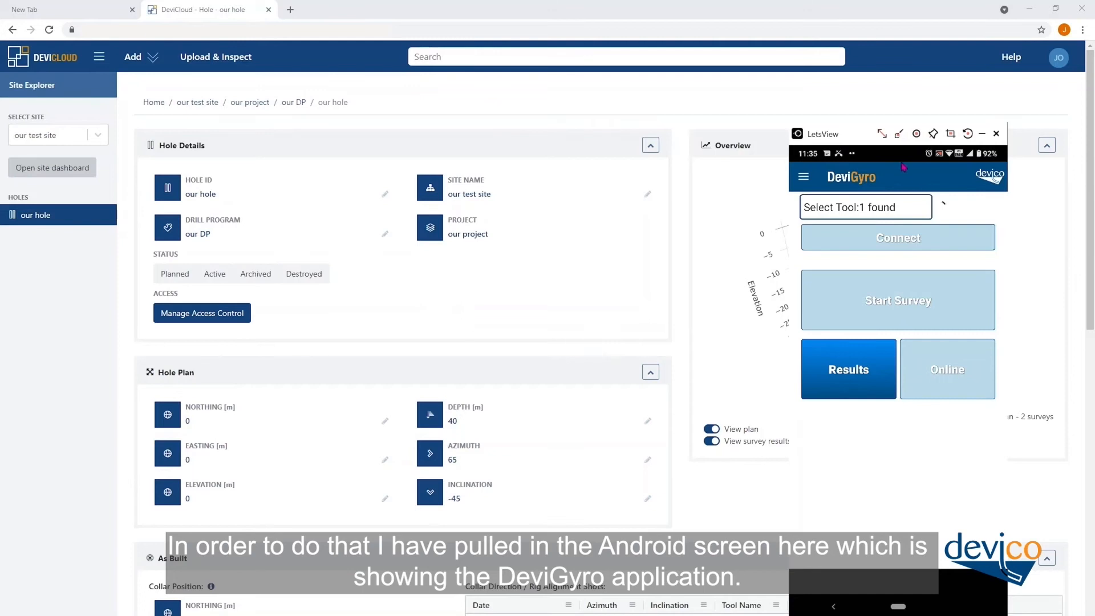
Step: In the mirrored DeviGyro app, download the hole data from DeviCloud and return to the main page
{"action": "left_click_drag", "start_coordinate": [871, 134], "coordinate": [854, 111]}
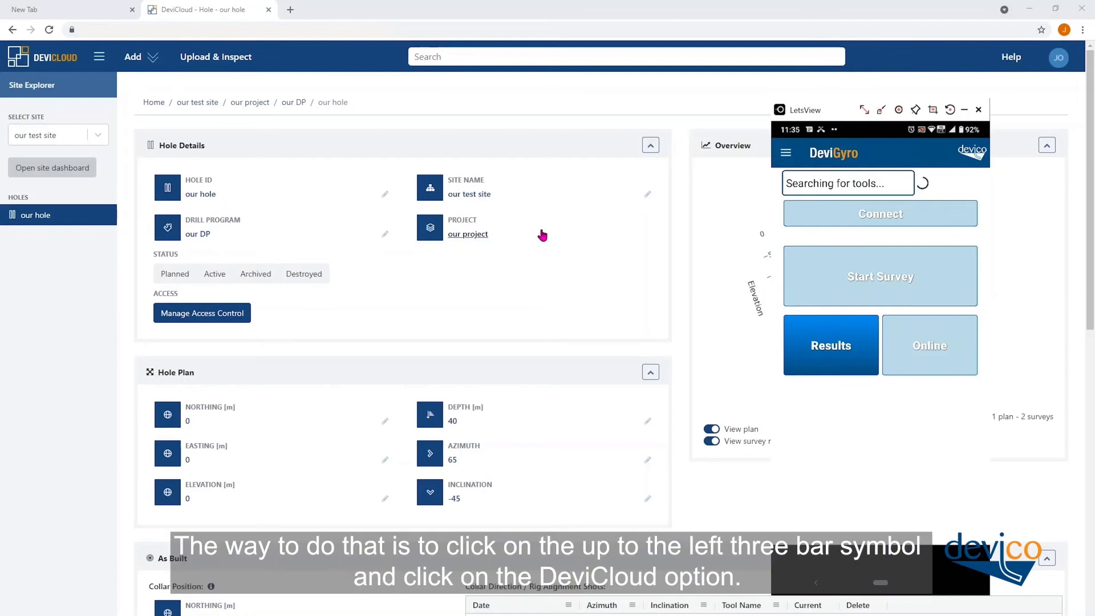
{"action": "left_click", "coordinate": [787, 154]}
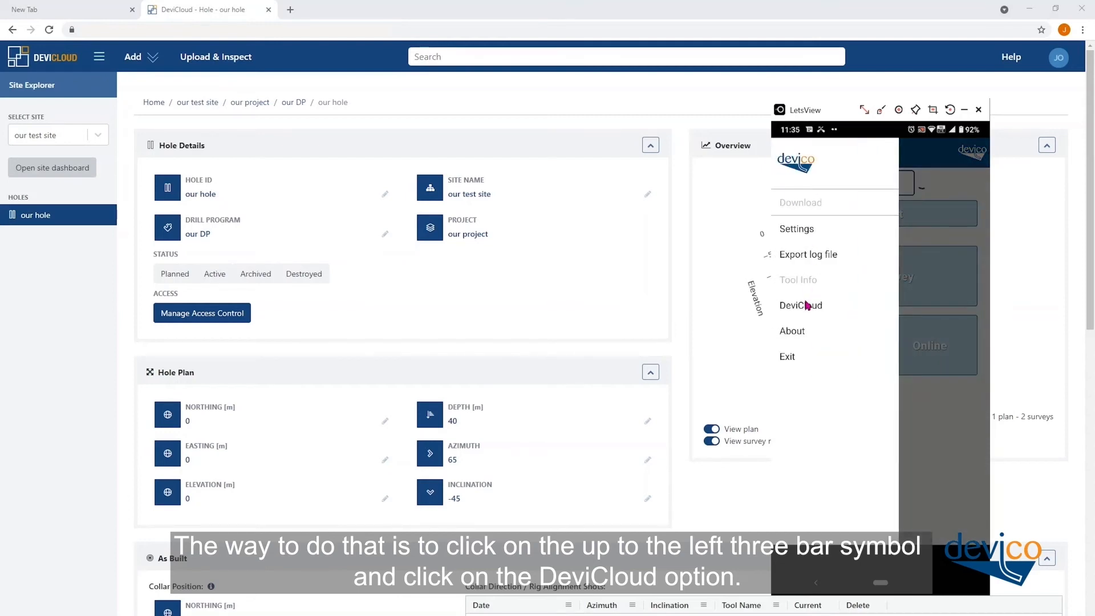
{"action": "left_click", "coordinate": [806, 307]}
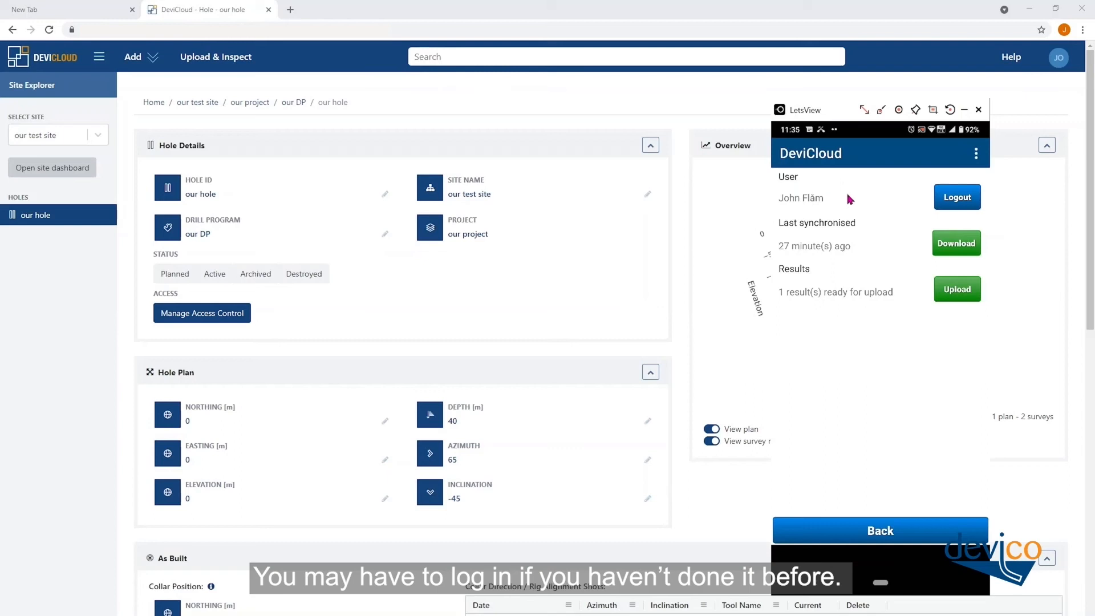
{"action": "left_click", "coordinate": [959, 245]}
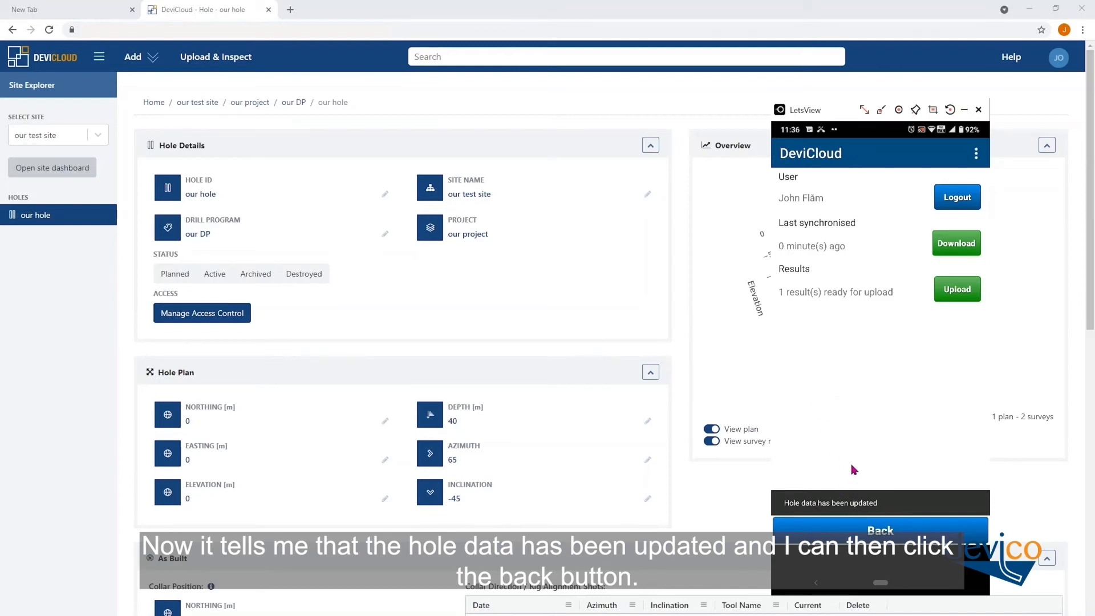
{"action": "left_click", "coordinate": [879, 529]}
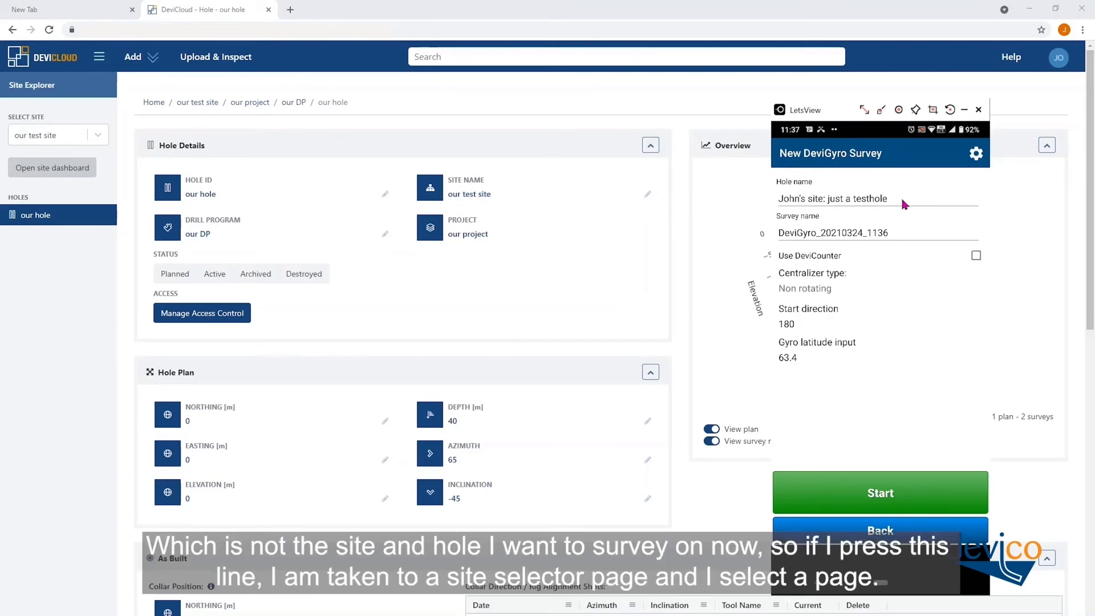
Step: Set up a new DeviGyro survey on "our hole" in "our test site" with Use DeviCounter enabled, and start it
{"action": "left_click", "coordinate": [849, 198]}
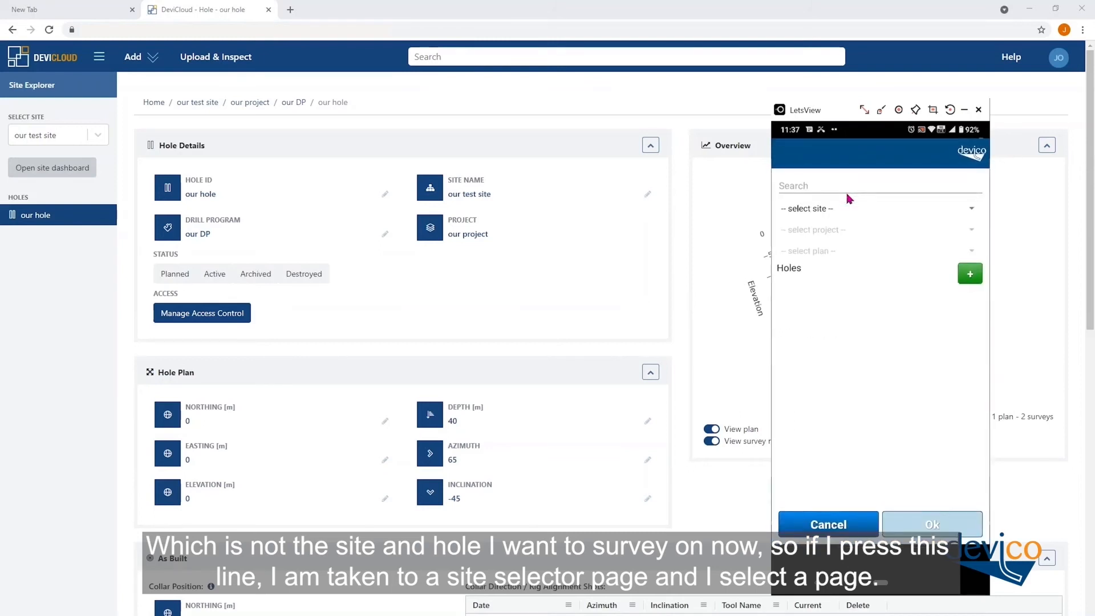
{"action": "left_click", "coordinate": [849, 200]}
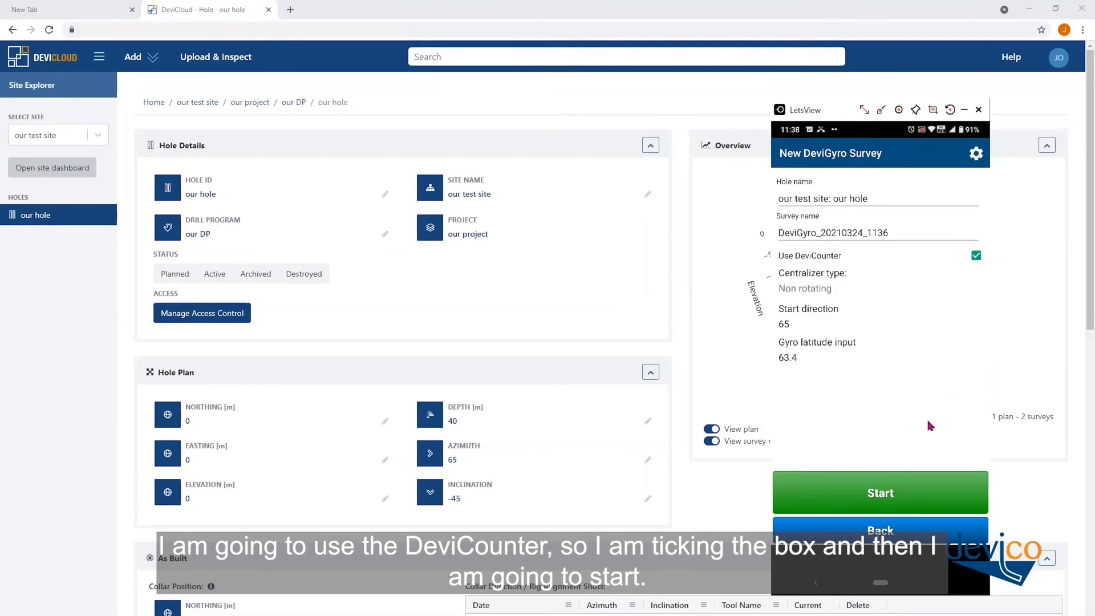
{"action": "left_click", "coordinate": [889, 512]}
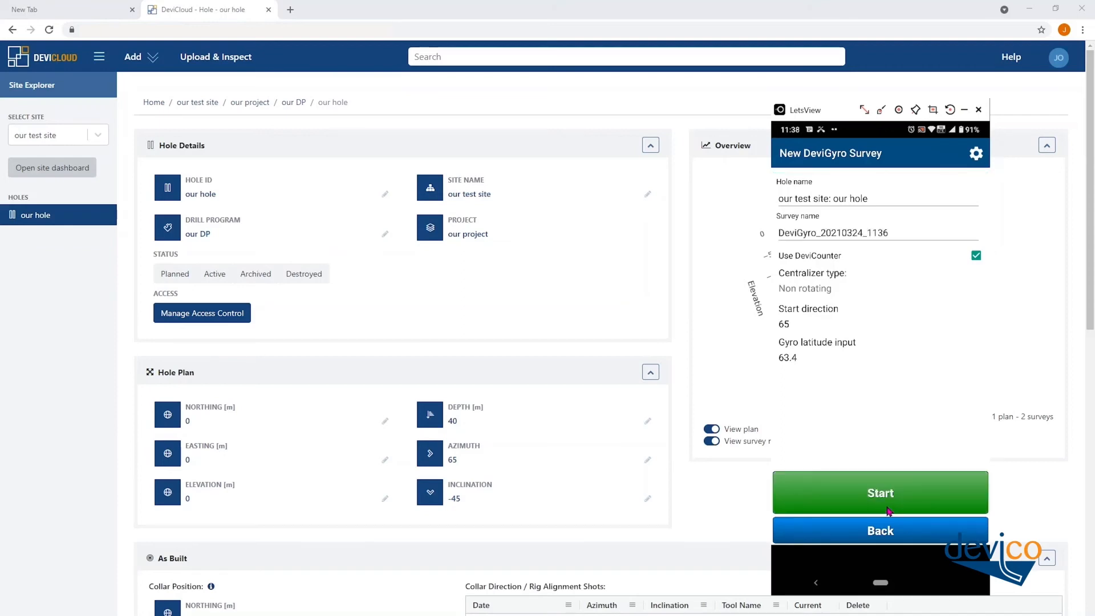
{"action": "left_click", "coordinate": [889, 512]}
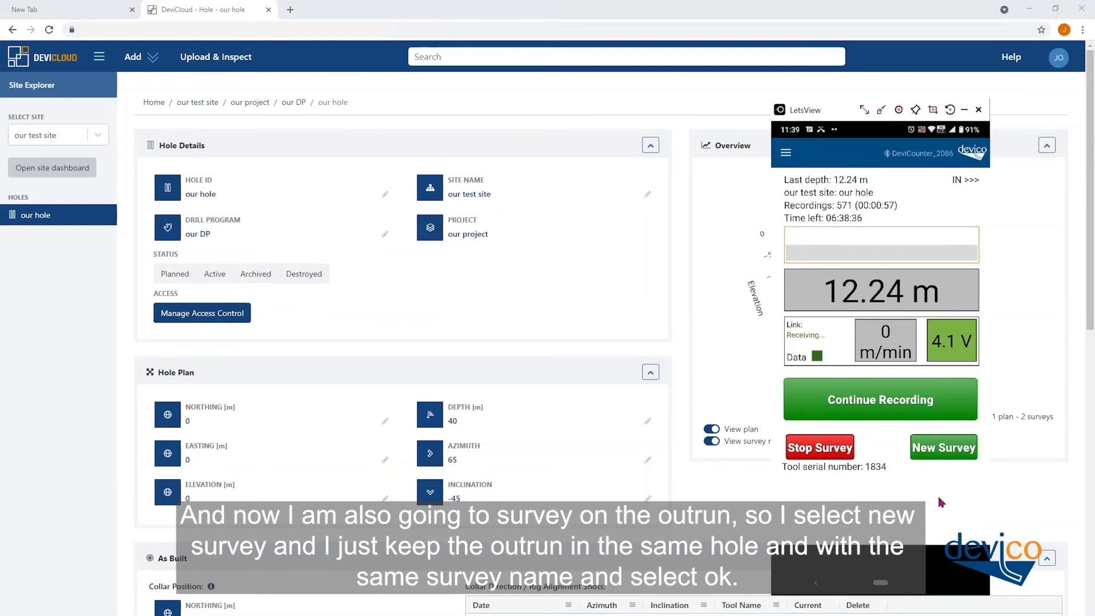
Step: Add an out-run in the same hole under the unchanged survey name DeviGyro_20210324_1136 and start recording it
{"action": "left_click", "coordinate": [959, 449]}
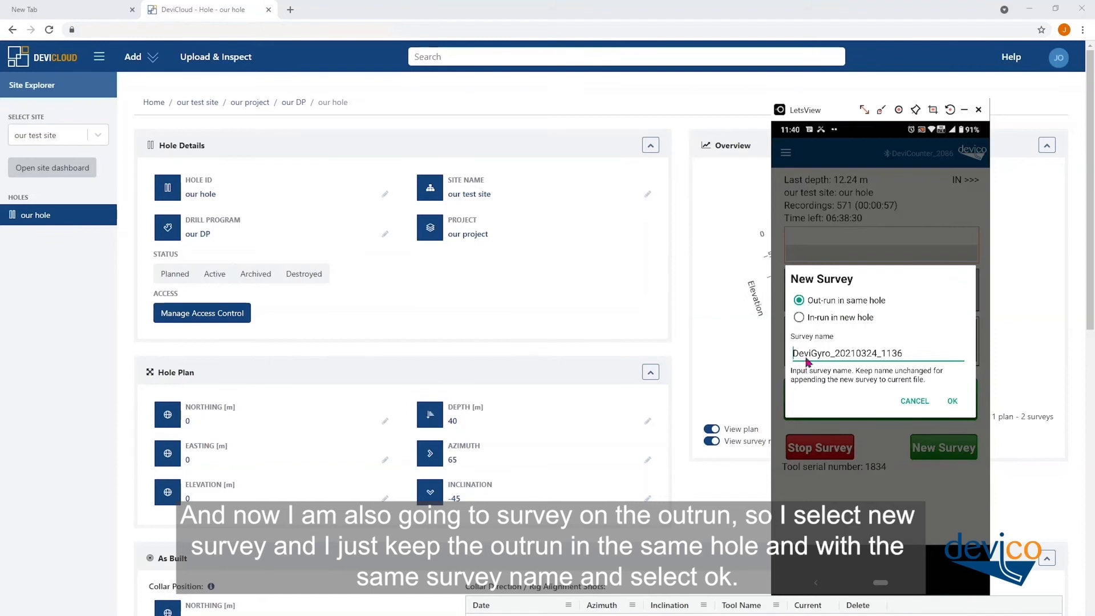
{"action": "left_click", "coordinate": [955, 401]}
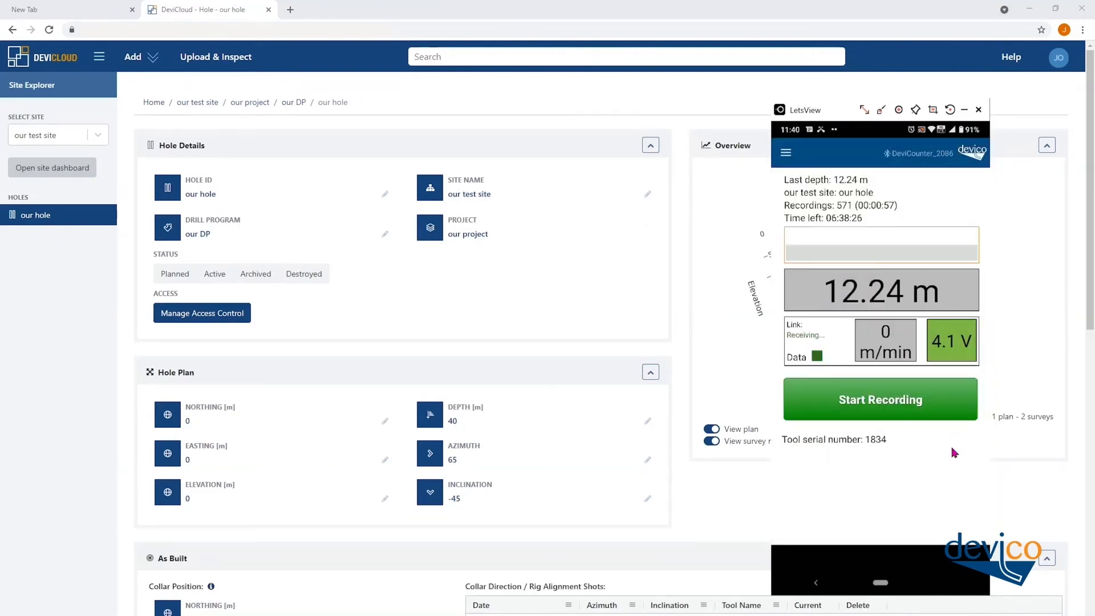
{"action": "left_click", "coordinate": [909, 411]}
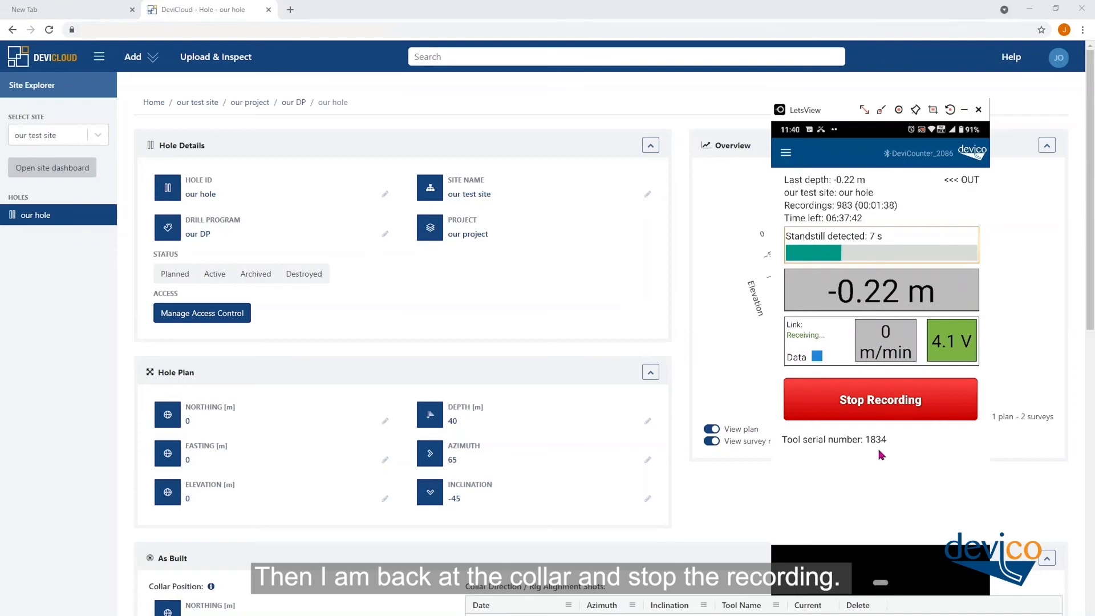
Step: Stop the out-run recording, finish the survey, and leave the export options of its result
{"action": "left_click", "coordinate": [880, 421]}
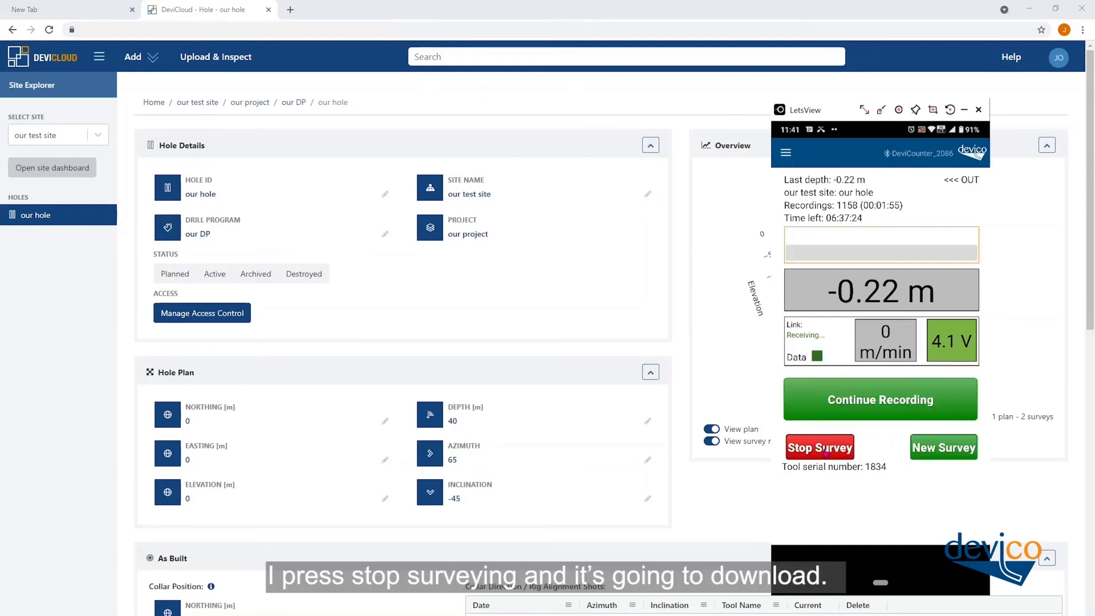
{"action": "left_click", "coordinate": [821, 451]}
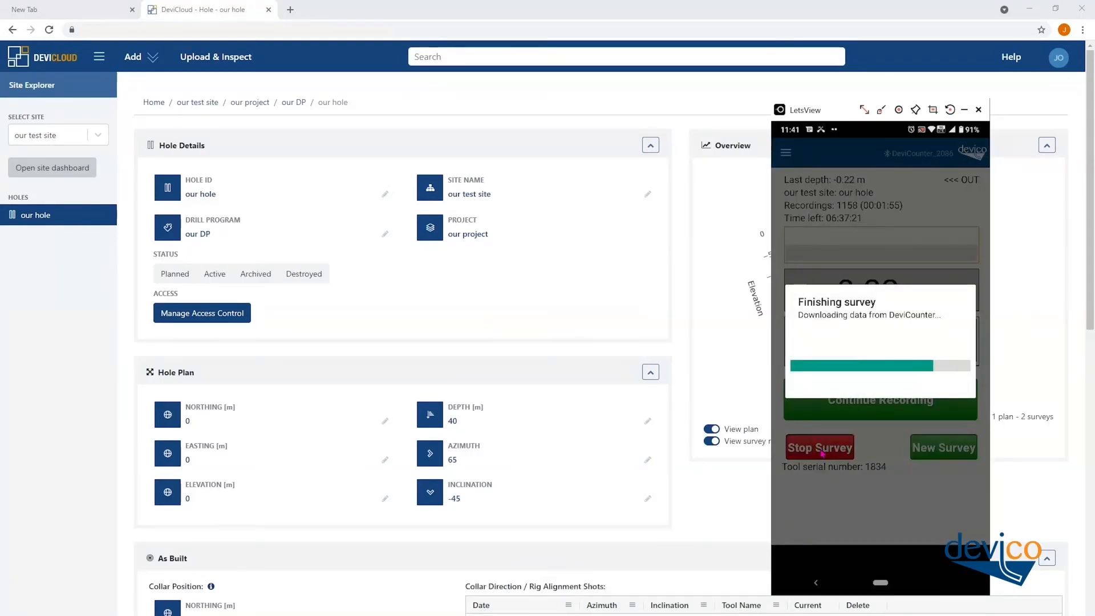
{"action": "left_click", "coordinate": [822, 452]}
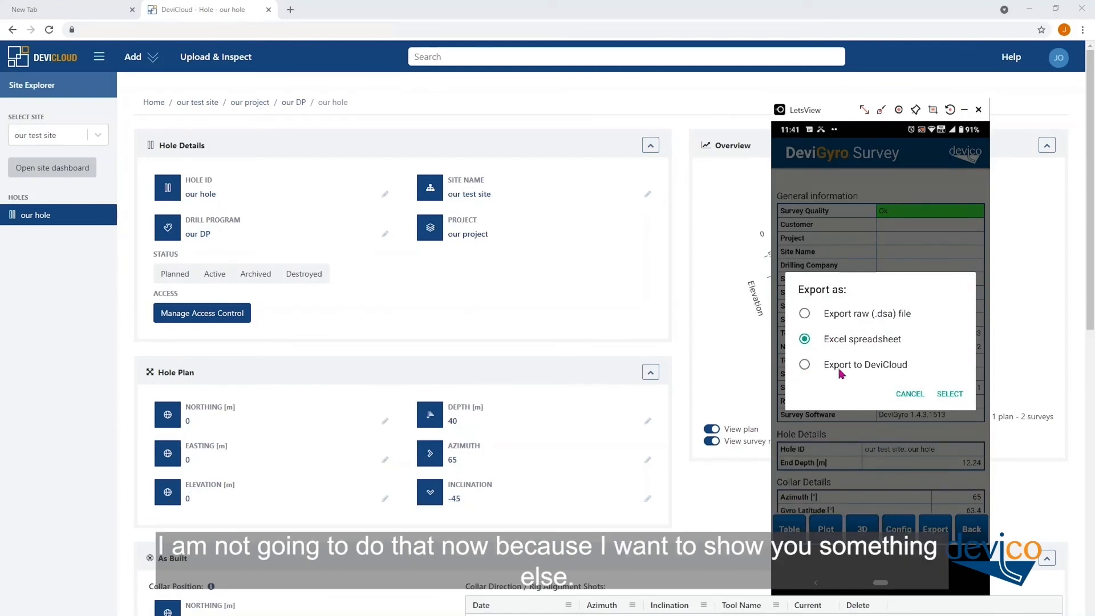
{"action": "left_click", "coordinate": [951, 395]}
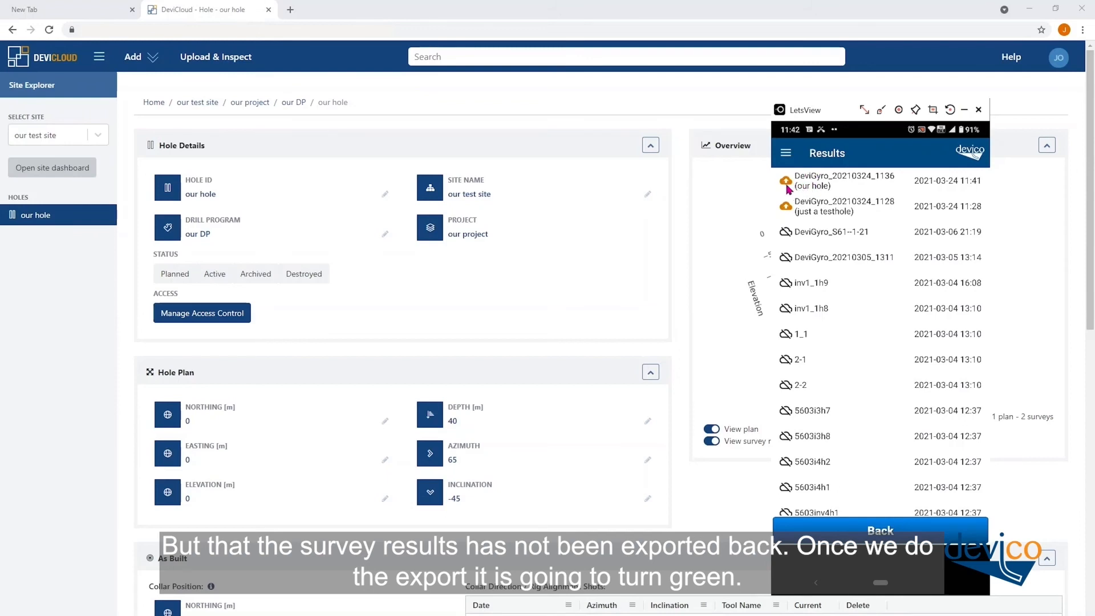
Step: From the results list, export the survey DeviGyro_20210324_1136 of "our hole" and the older survey 1_1 to DeviCloud
{"action": "left_click", "coordinate": [857, 197]}
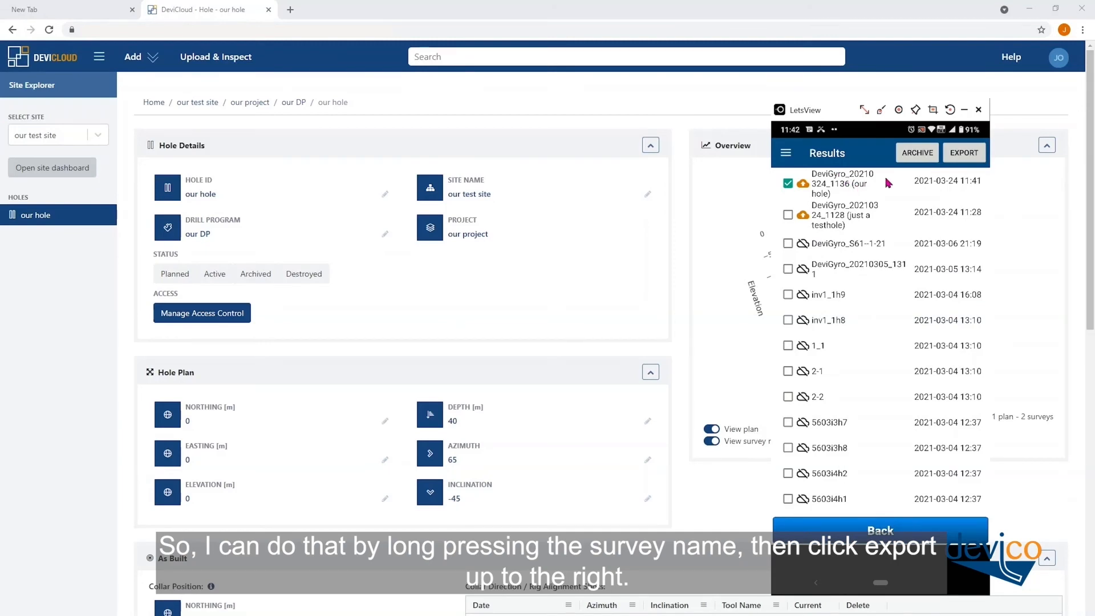
{"action": "left_click", "coordinate": [962, 157]}
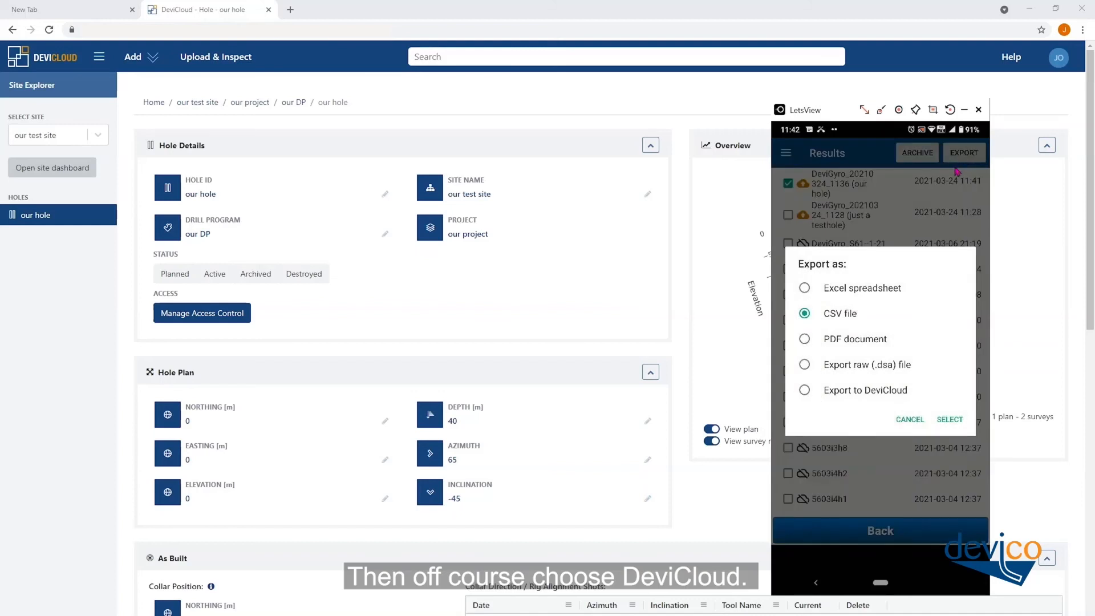
{"action": "left_click", "coordinate": [863, 393]}
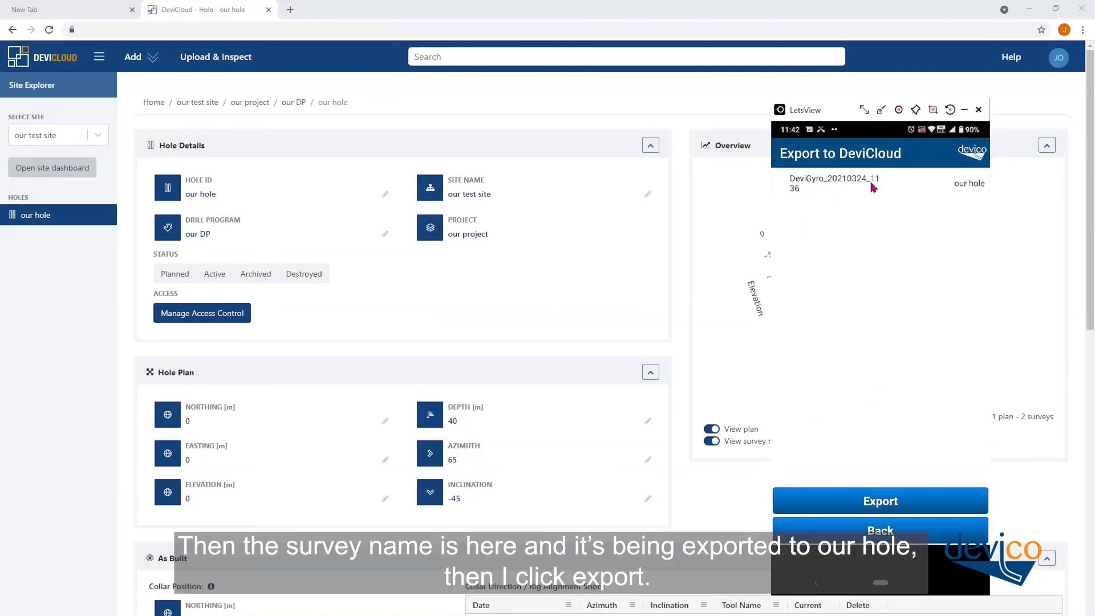
{"action": "left_click", "coordinate": [909, 506]}
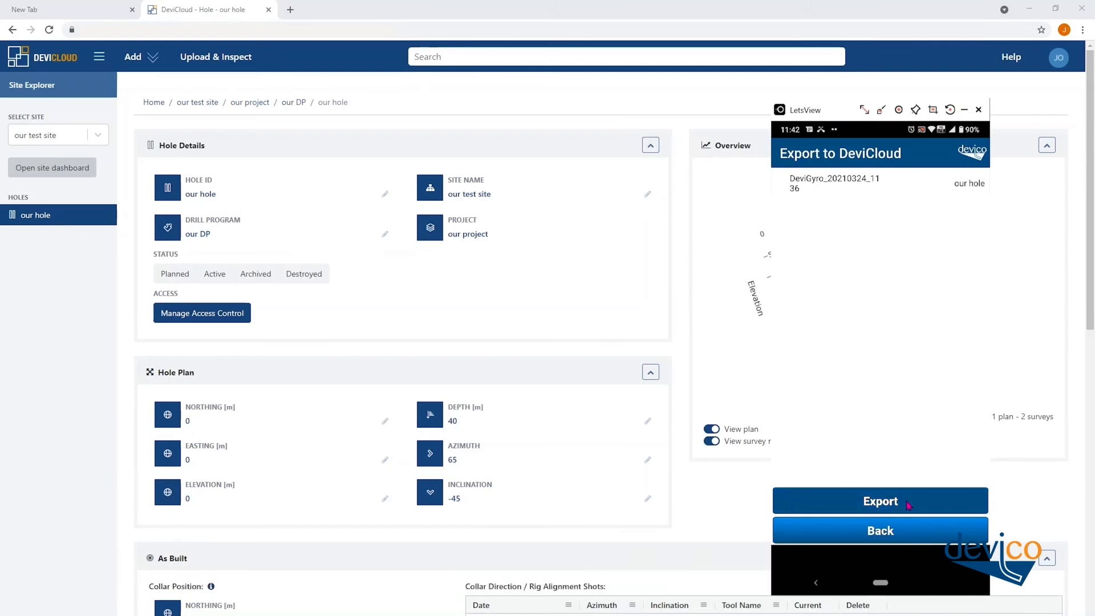
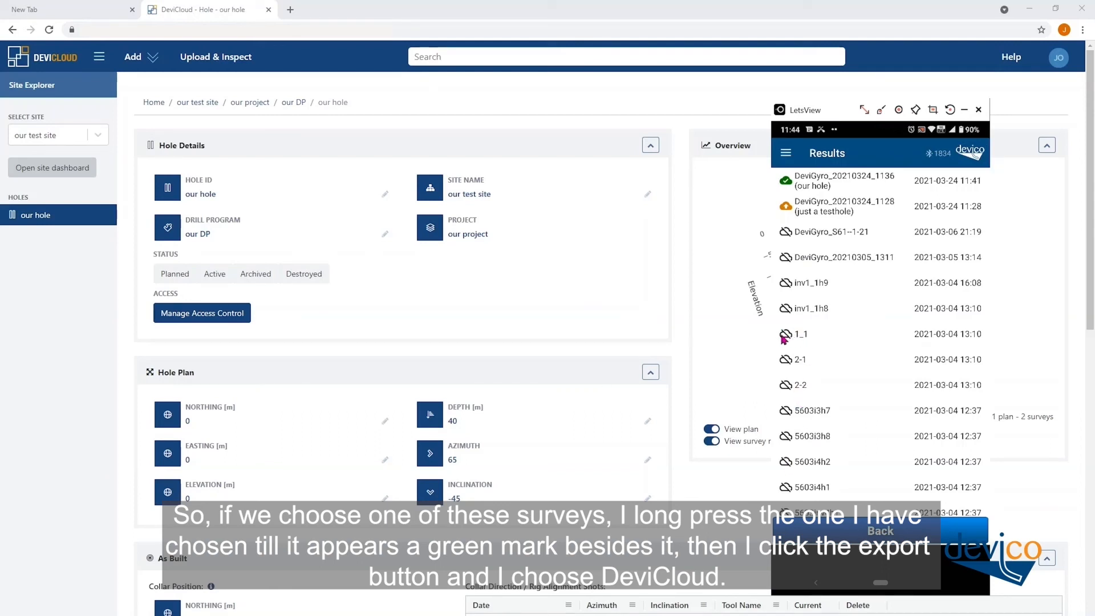
{"action": "left_click", "coordinate": [784, 339]}
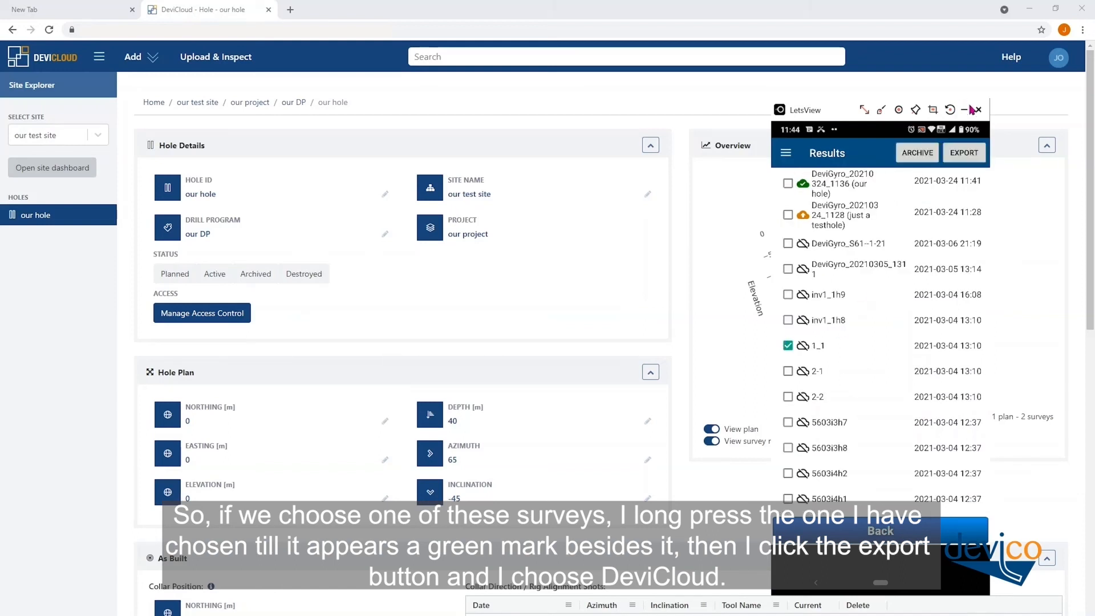
{"action": "left_click", "coordinate": [966, 151]}
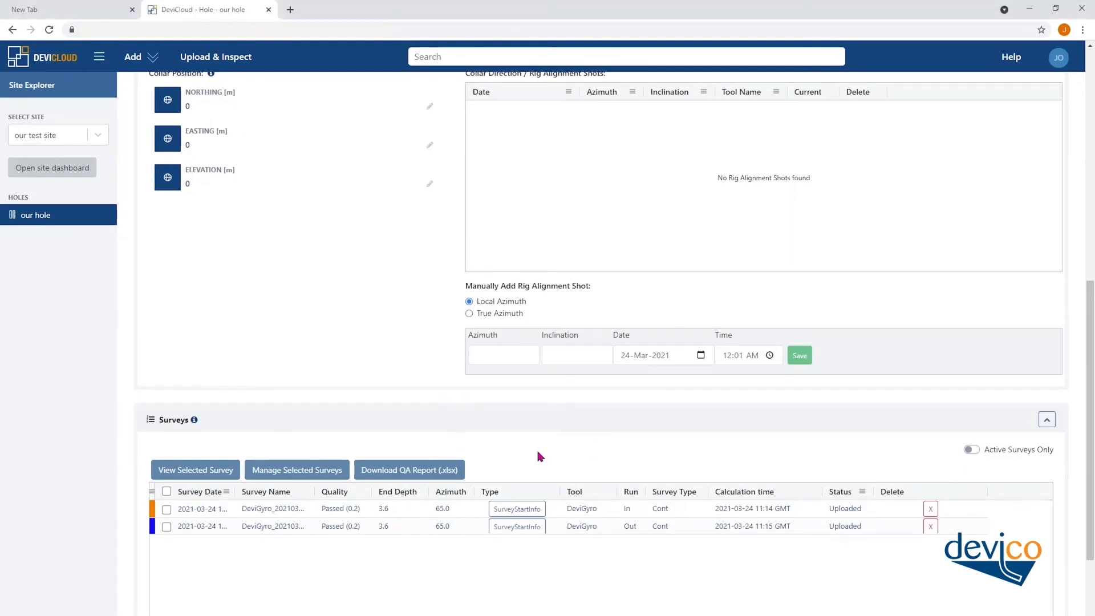
Step: Refresh the page of "our hole" and compare its survey list with the results in the DeviGyro app
{"action": "key", "text": "F5"}
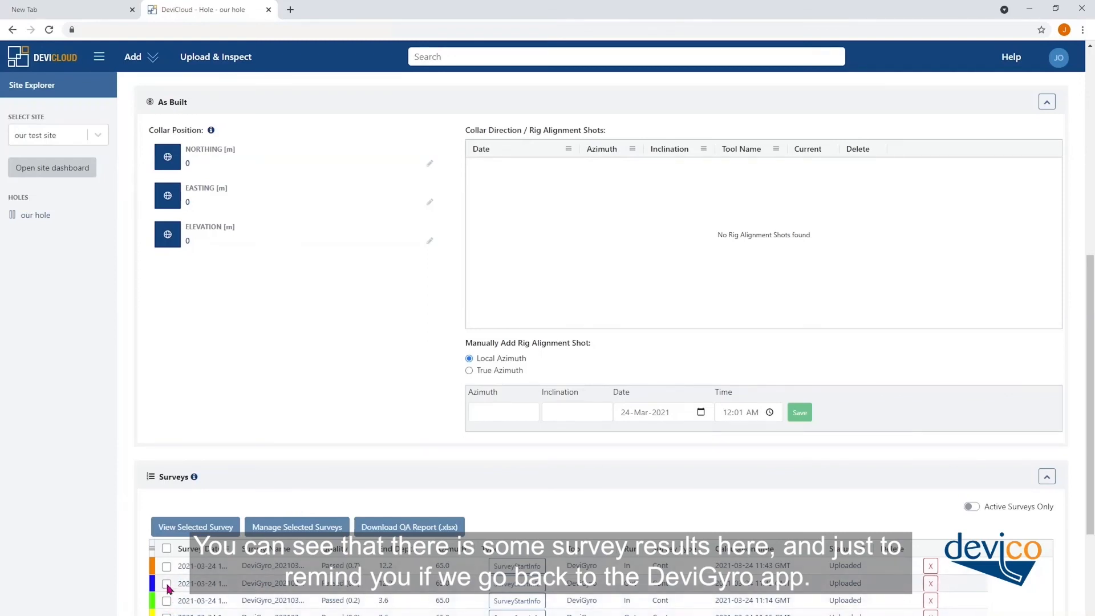
{"action": "key", "text": "alt+Tab"}
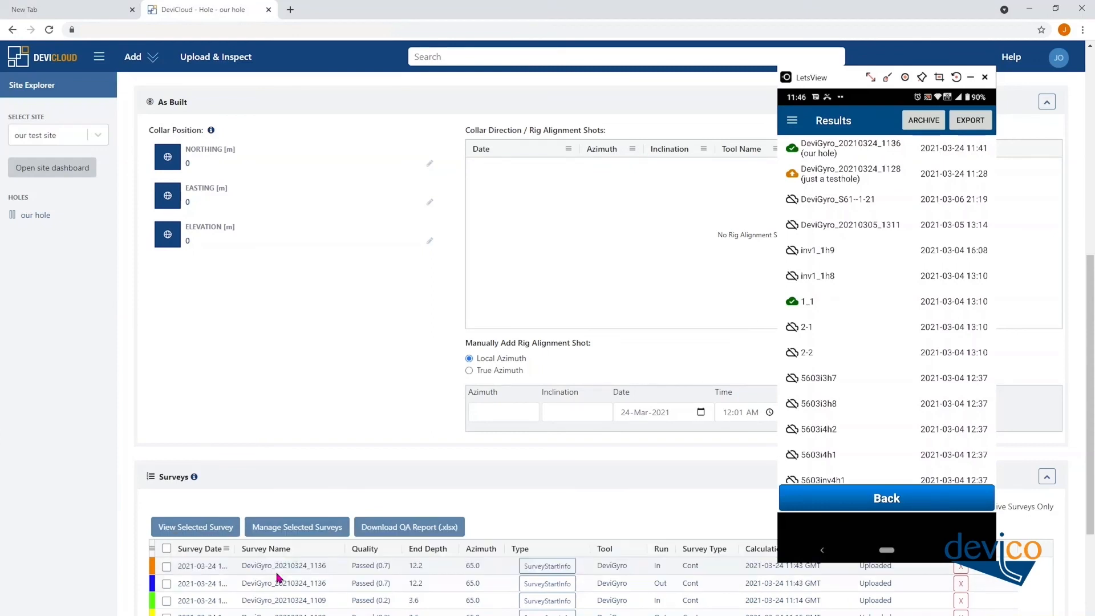
{"action": "left_click_drag", "start_coordinate": [838, 79], "coordinate": [1094, 80]}
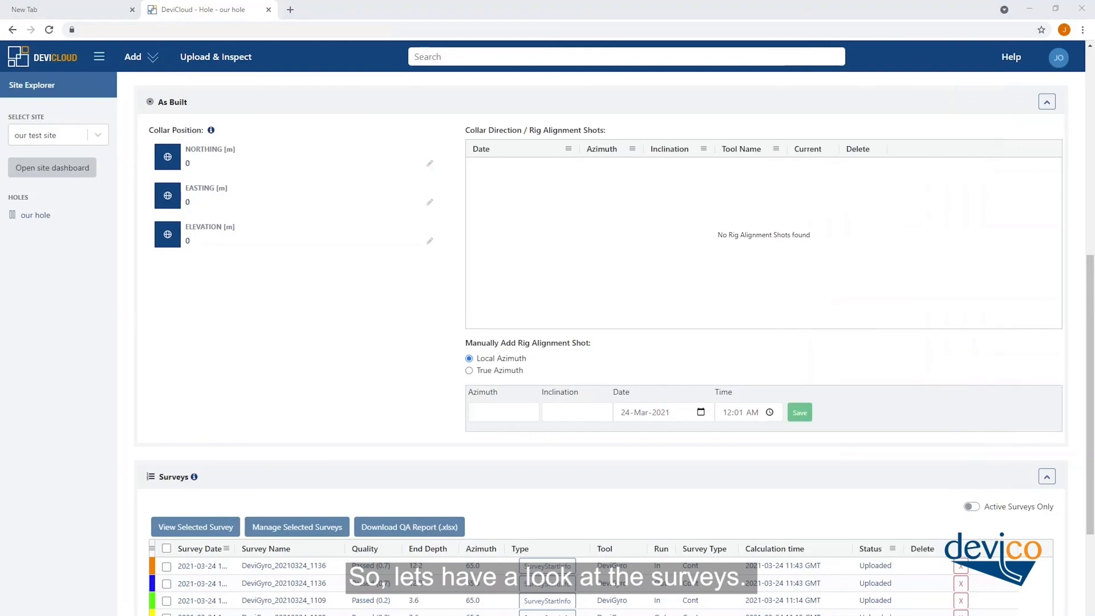
Step: Select the In and Out runs of DeviGyro_20210324_1136 and examine the cover sheet of their QA report
{"action": "left_click", "coordinate": [167, 568]}
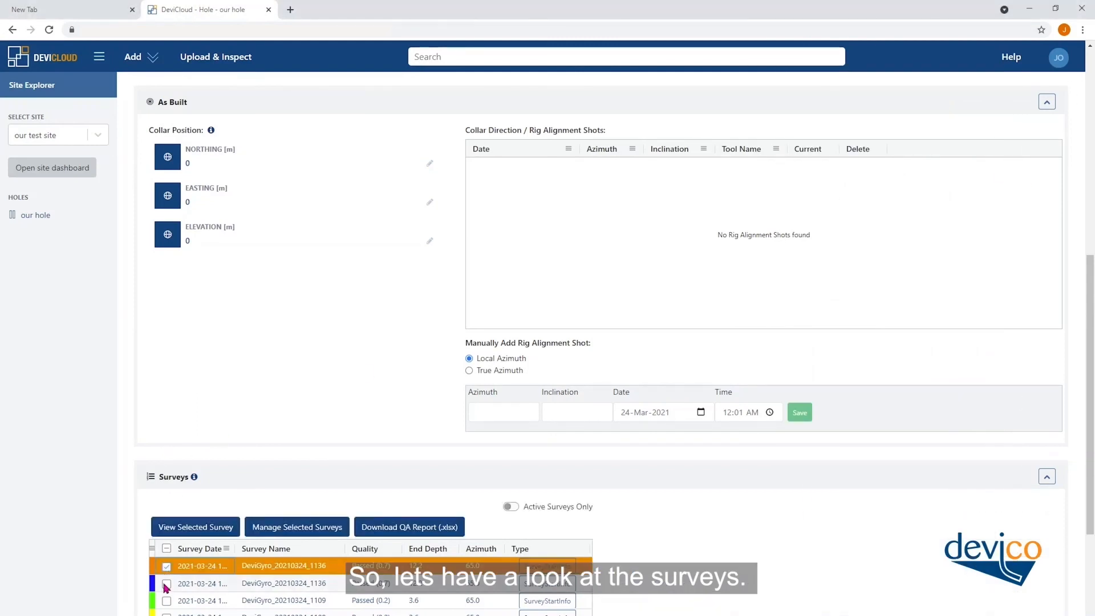
{"action": "left_click", "coordinate": [166, 585]}
{"action": "scroll", "coordinate": [812, 487], "scroll_direction": "down", "scroll_amount": 1}
{"action": "scroll", "coordinate": [814, 492], "scroll_direction": "down", "scroll_amount": 4}
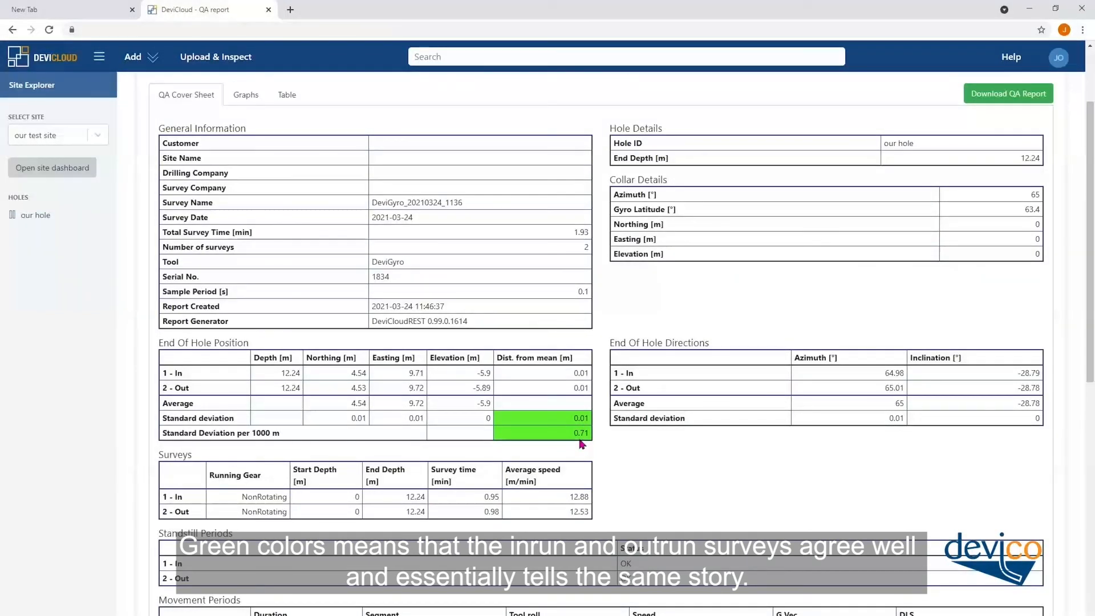
Step: Examine the surveys, standstill and movement tables and the azimuth and inclination plots on the QA cover sheet
{"action": "scroll", "coordinate": [581, 444], "scroll_direction": "down", "scroll_amount": 1}
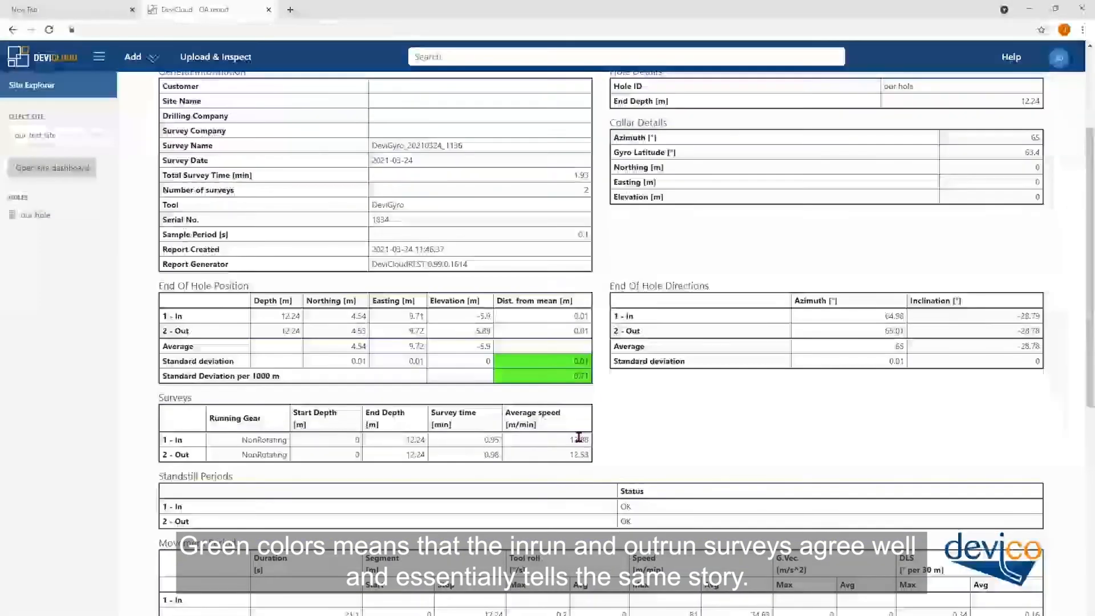
{"action": "scroll", "coordinate": [579, 437], "scroll_direction": "down", "scroll_amount": 3}
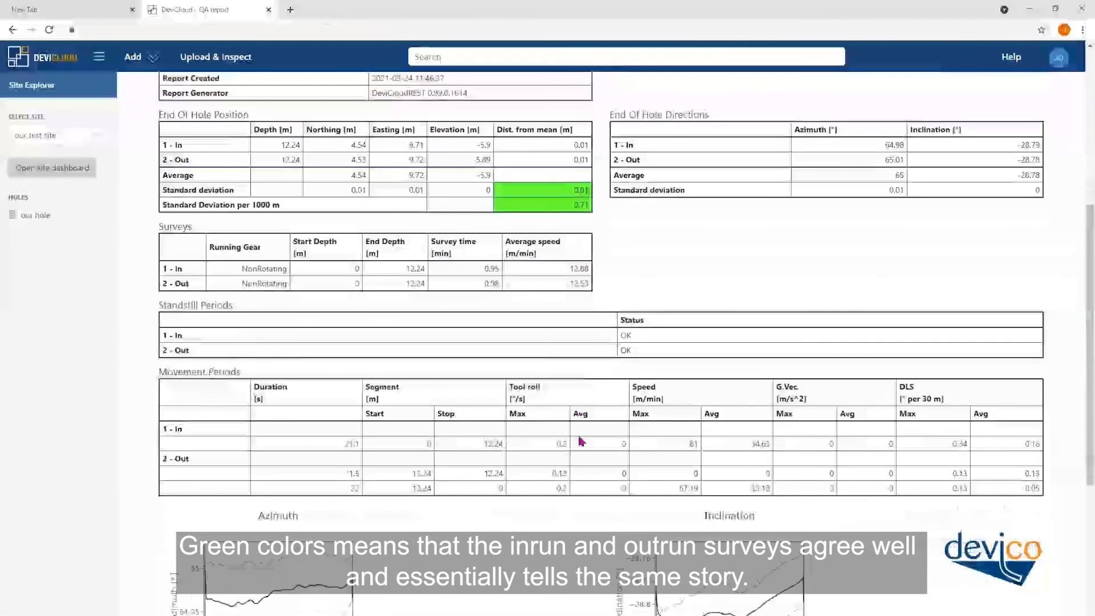
{"action": "scroll", "coordinate": [581, 441], "scroll_direction": "down", "scroll_amount": 2}
{"action": "scroll", "coordinate": [581, 441], "scroll_direction": "down", "scroll_amount": 3}
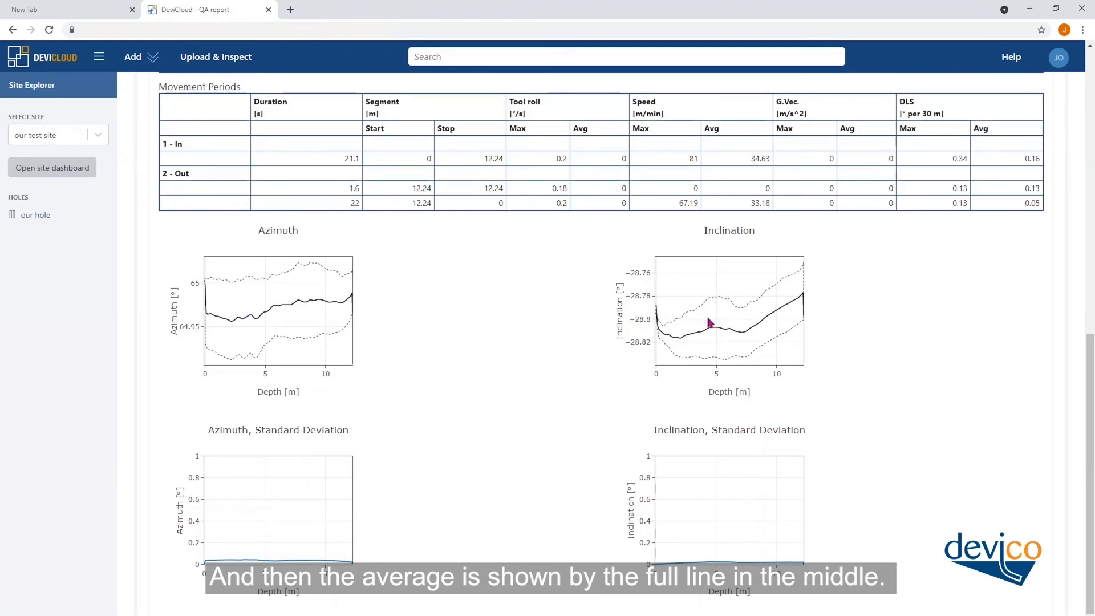
{"action": "scroll", "coordinate": [710, 351], "scroll_direction": "up", "scroll_amount": 1}
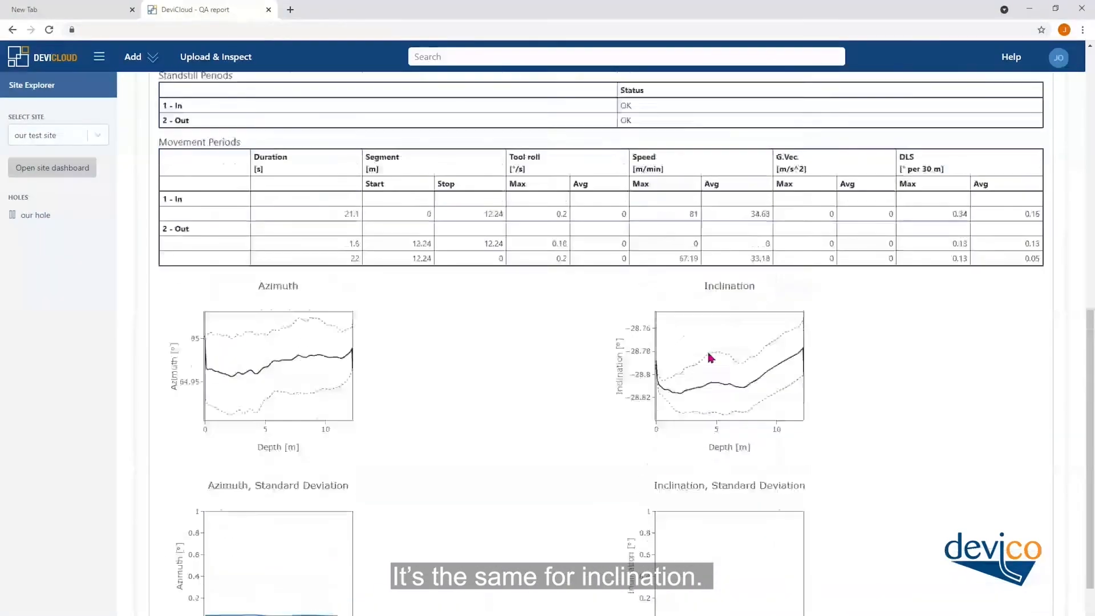
{"action": "scroll", "coordinate": [710, 358], "scroll_direction": "up", "scroll_amount": 10}
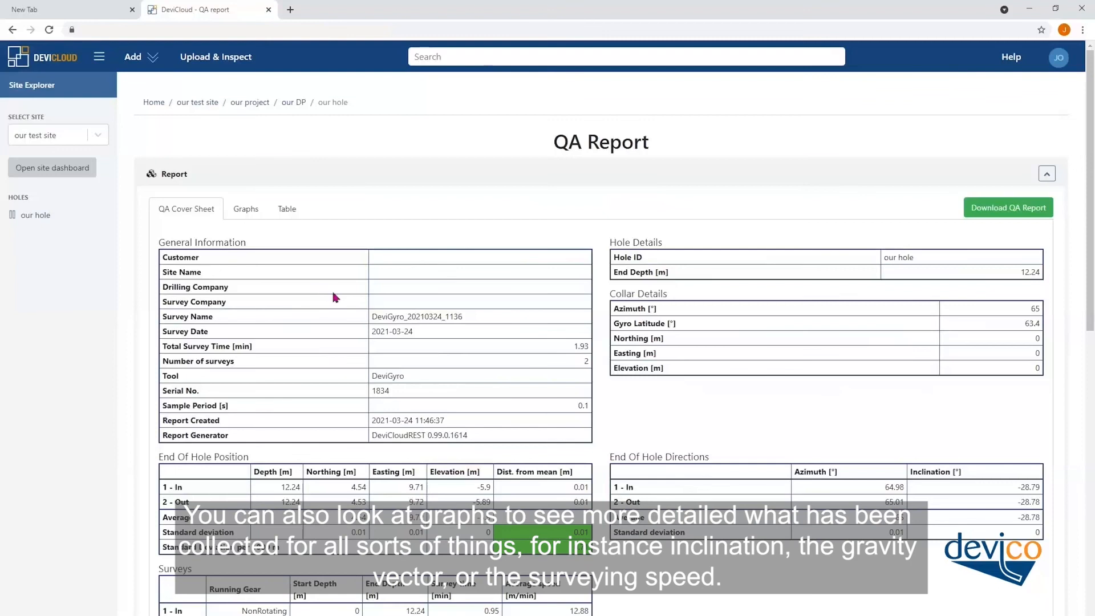
Step: Open the QA report's graphs and plot the inclination of the In and Out runs against depth
{"action": "left_click", "coordinate": [256, 211]}
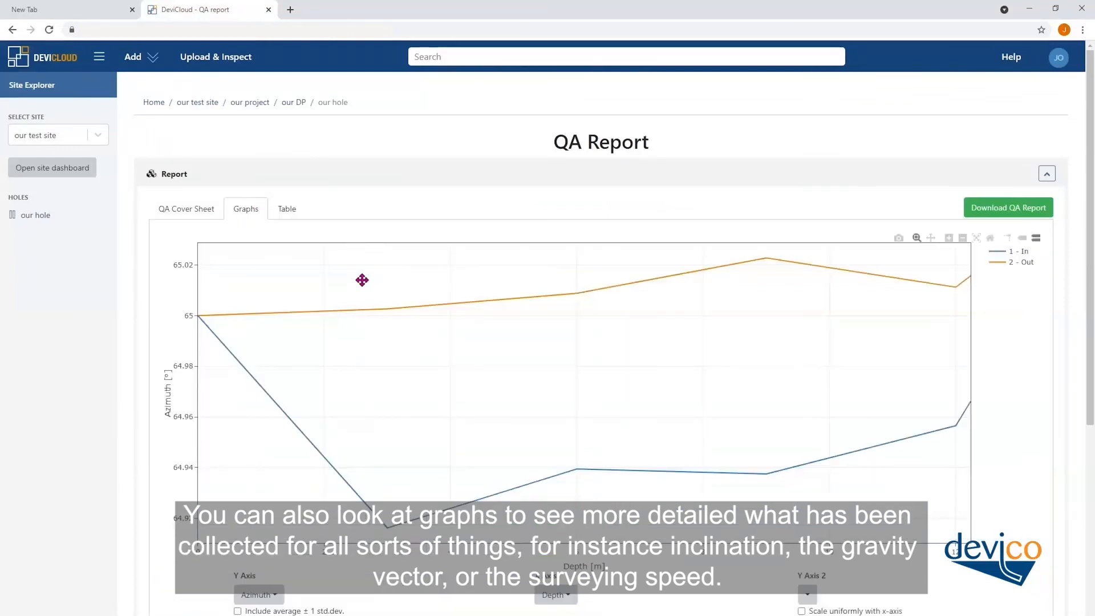
{"action": "scroll", "coordinate": [457, 349], "scroll_direction": "down", "scroll_amount": 1}
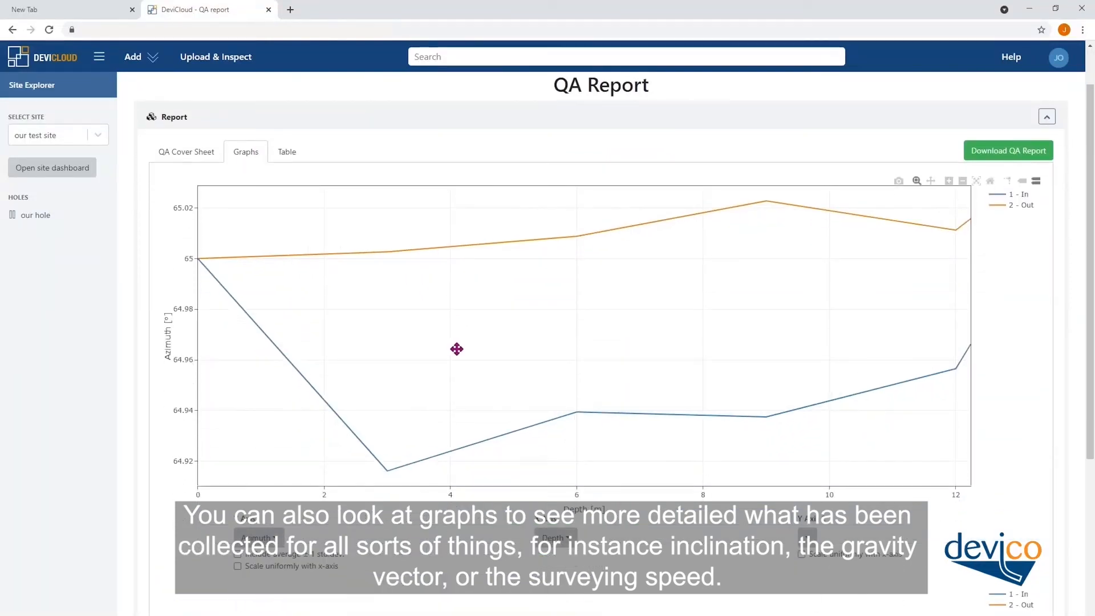
{"action": "scroll", "coordinate": [457, 349], "scroll_direction": "down", "scroll_amount": 1}
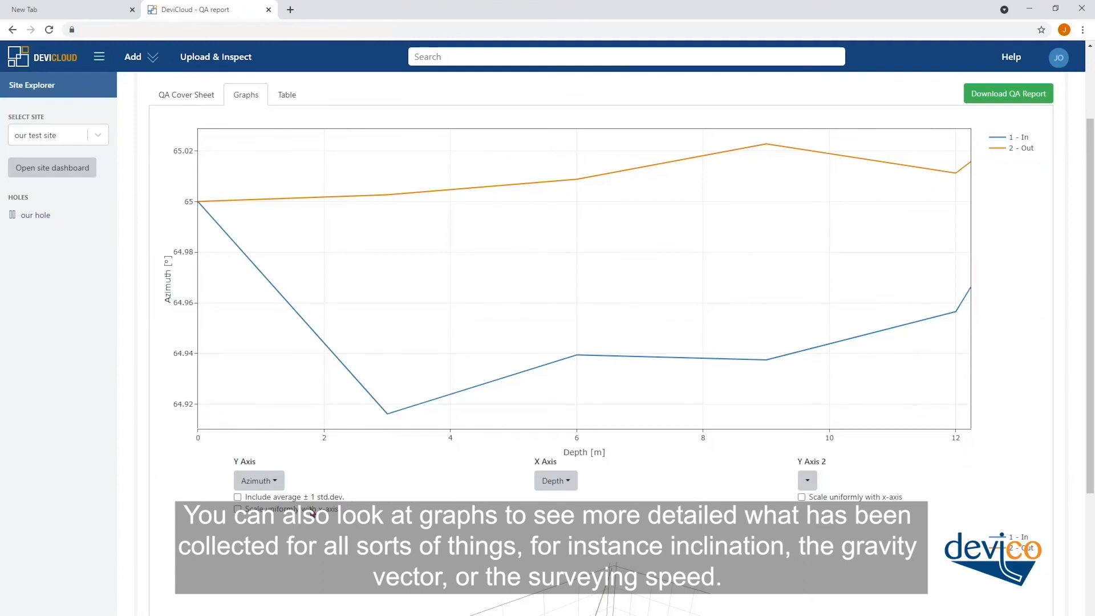
{"action": "left_click", "coordinate": [277, 482]}
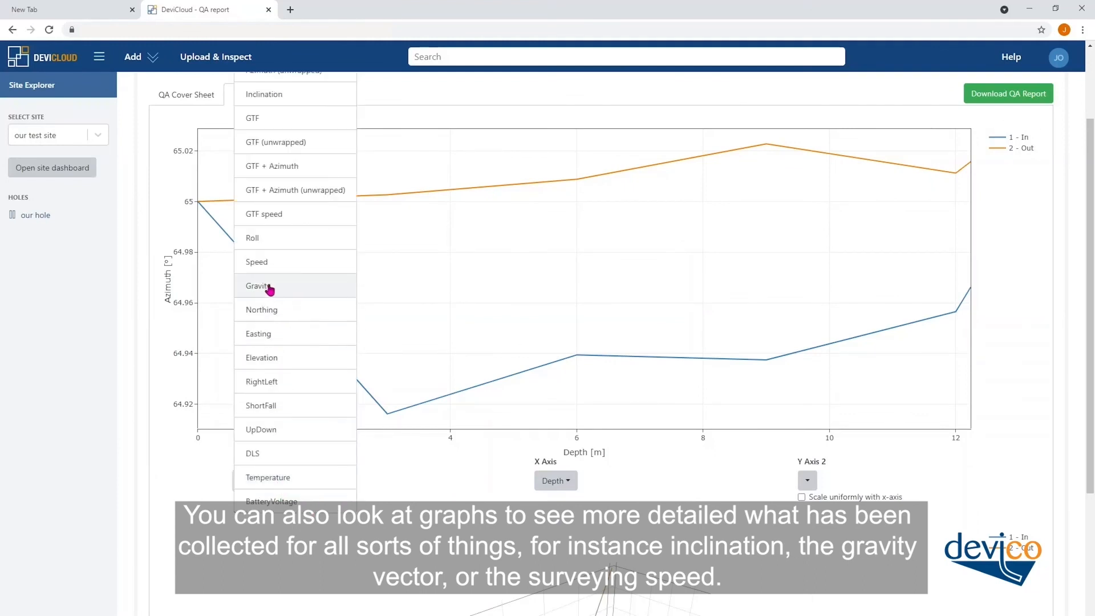
{"action": "left_click", "coordinate": [270, 100]}
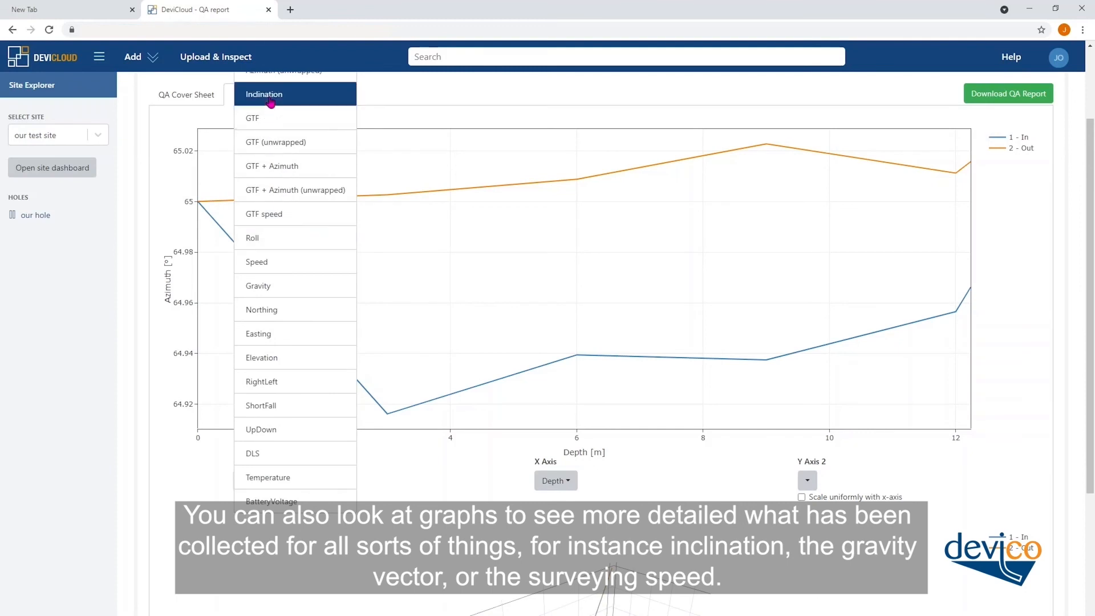
Step: Plot the gravity of both runs against depth, followed by their surveying speed
{"action": "left_click", "coordinate": [284, 490]}
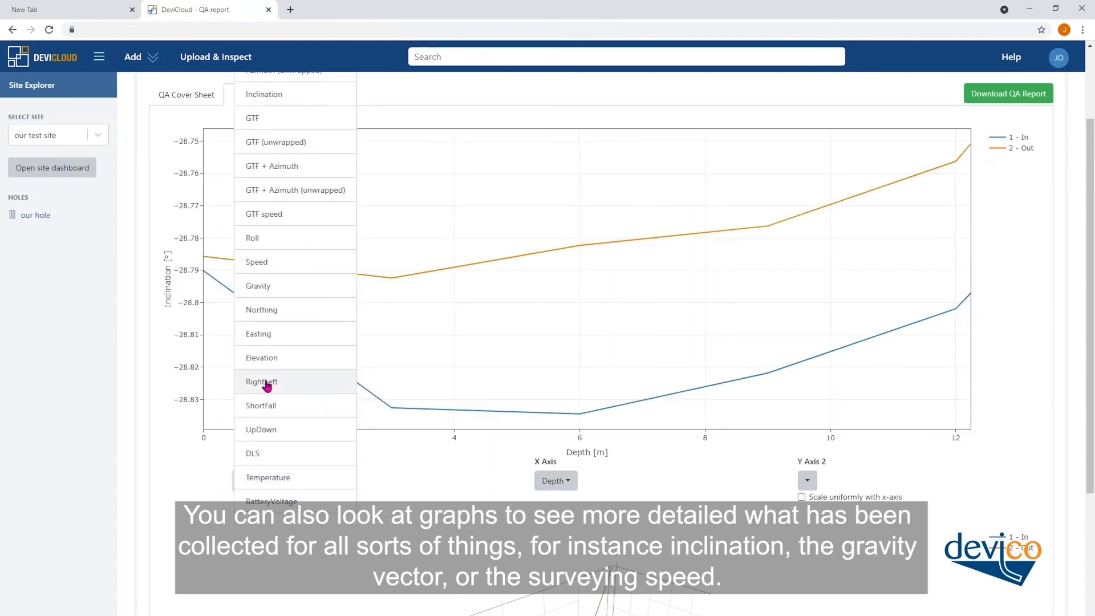
{"action": "left_click", "coordinate": [257, 287]}
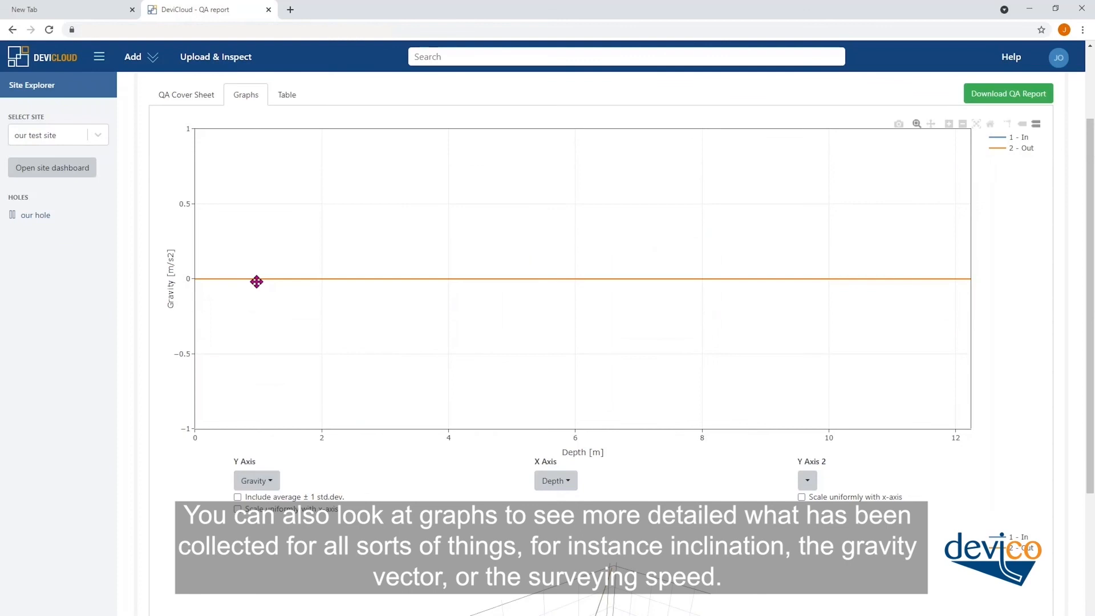
{"action": "left_click", "coordinate": [263, 482]}
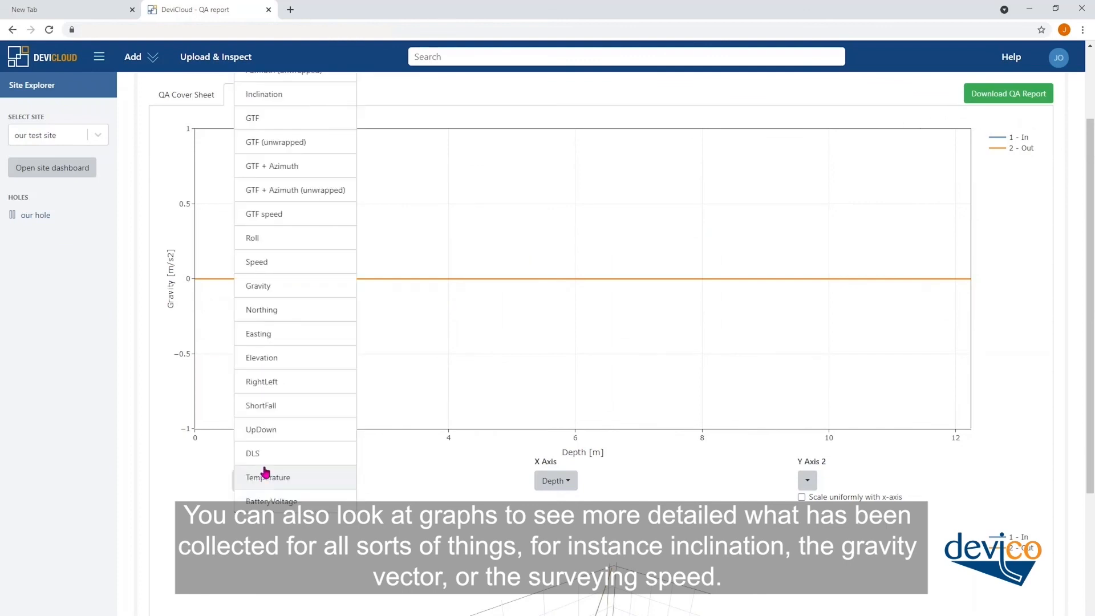
{"action": "left_click", "coordinate": [270, 263]}
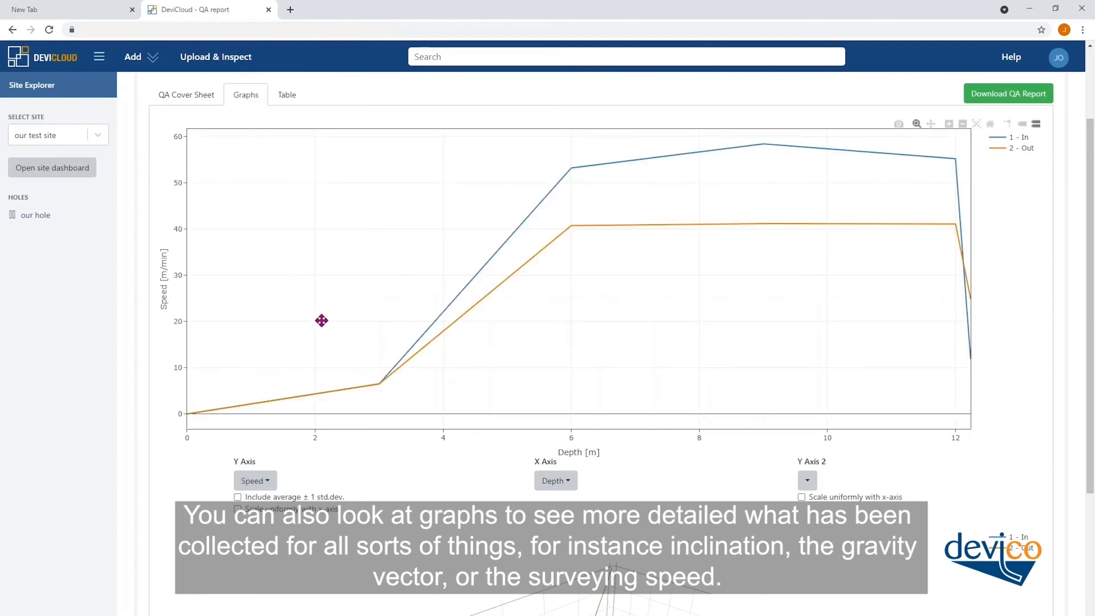
{"action": "left_click", "coordinate": [261, 483]}
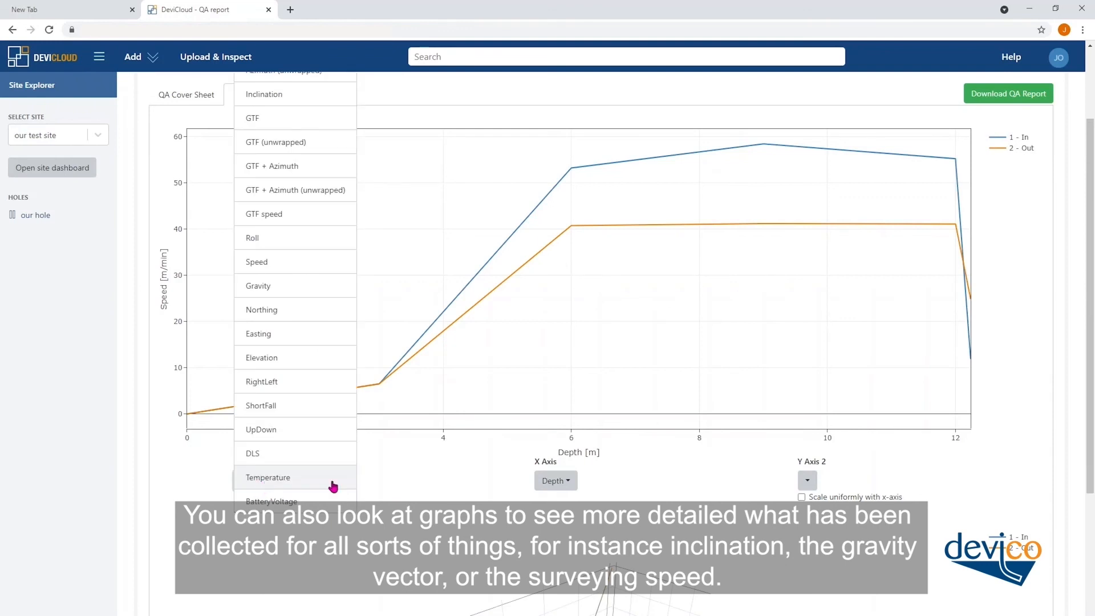
{"action": "scroll", "coordinate": [469, 497], "scroll_direction": "up", "scroll_amount": 2}
{"action": "left_click", "coordinate": [427, 306]}
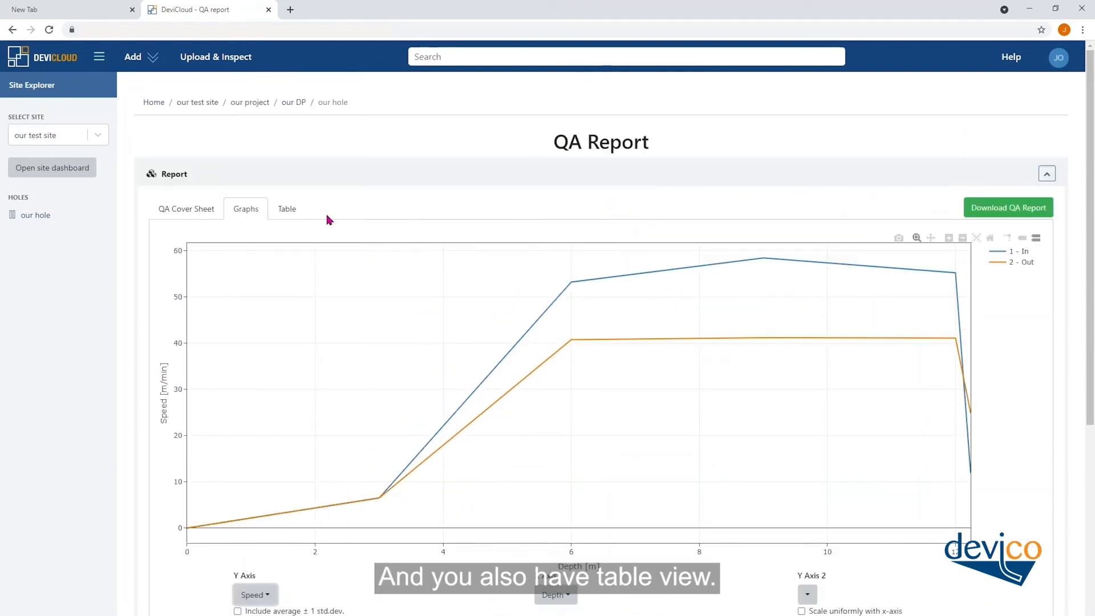
Step: View the QA report's table data for the Out run, followed by the Average survey
{"action": "left_click", "coordinate": [298, 211]}
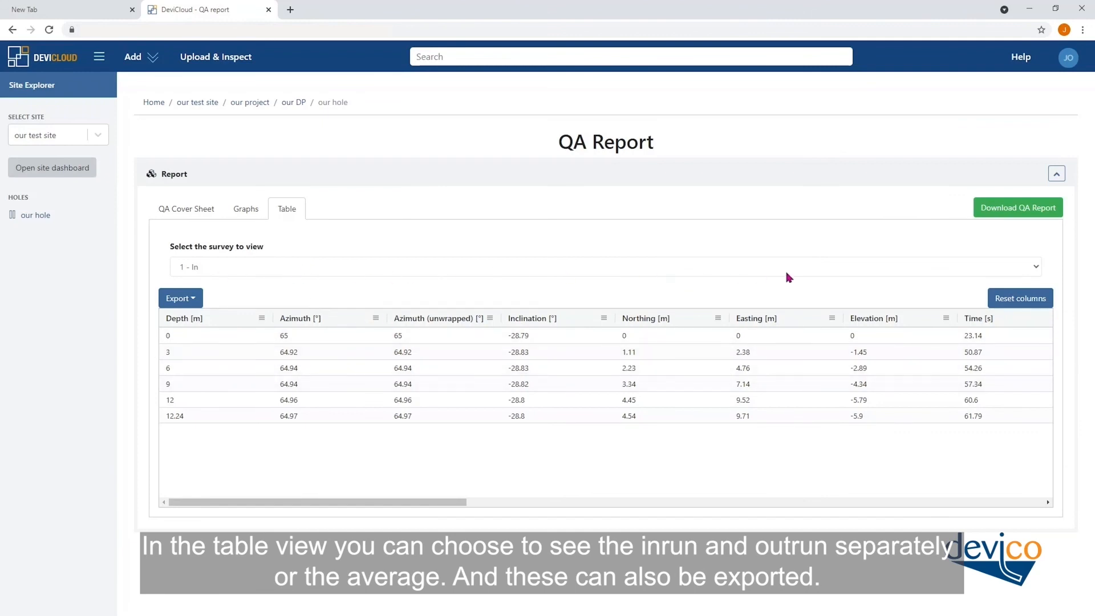
{"action": "left_click", "coordinate": [1040, 268]}
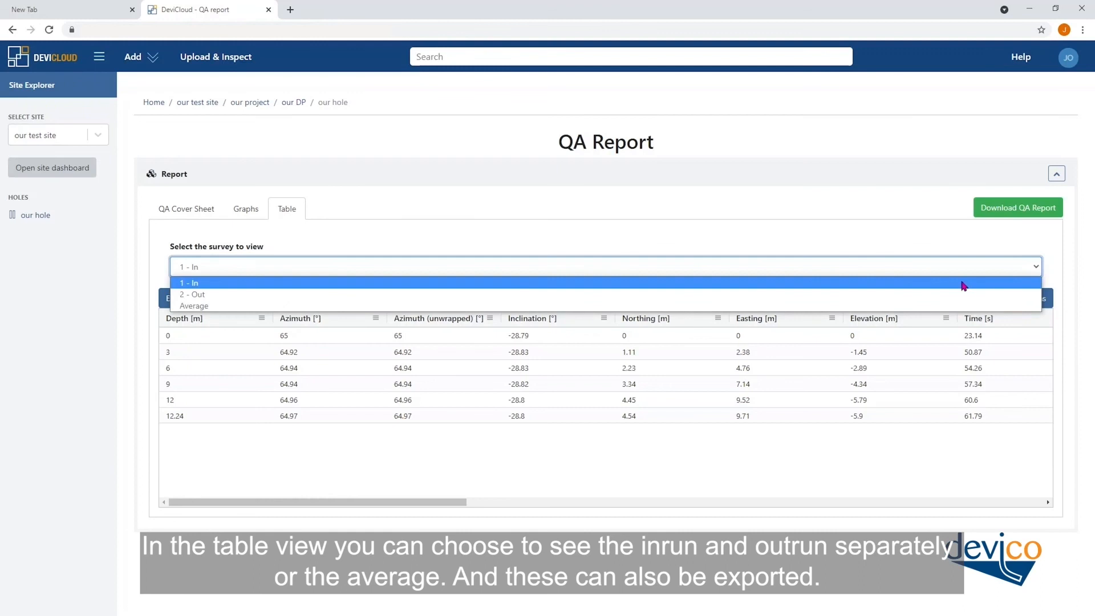
{"action": "left_click", "coordinate": [894, 294]}
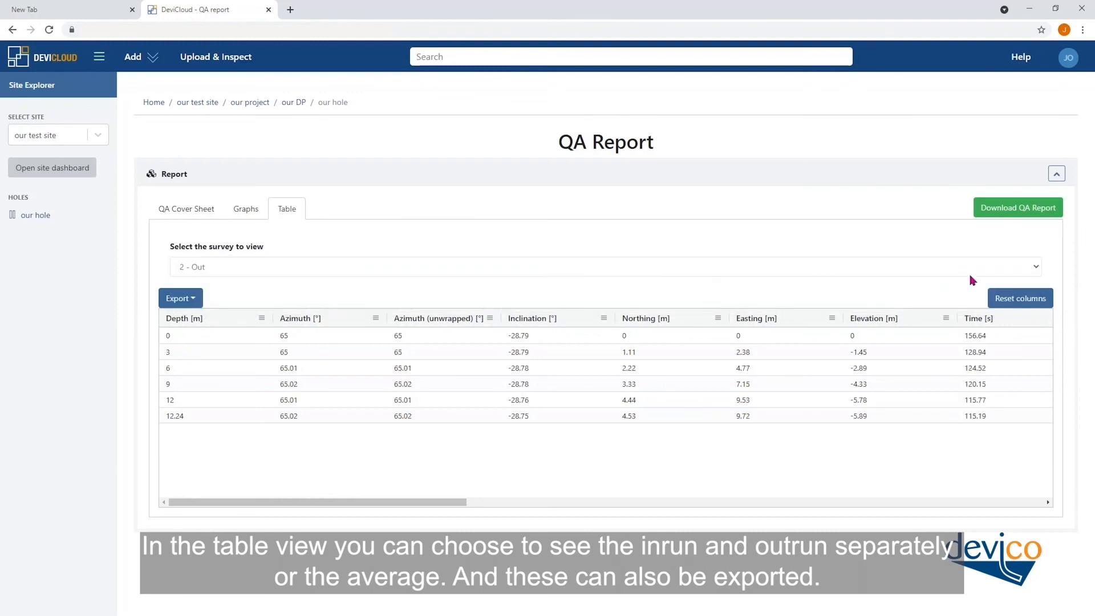
{"action": "left_click", "coordinate": [1034, 266]}
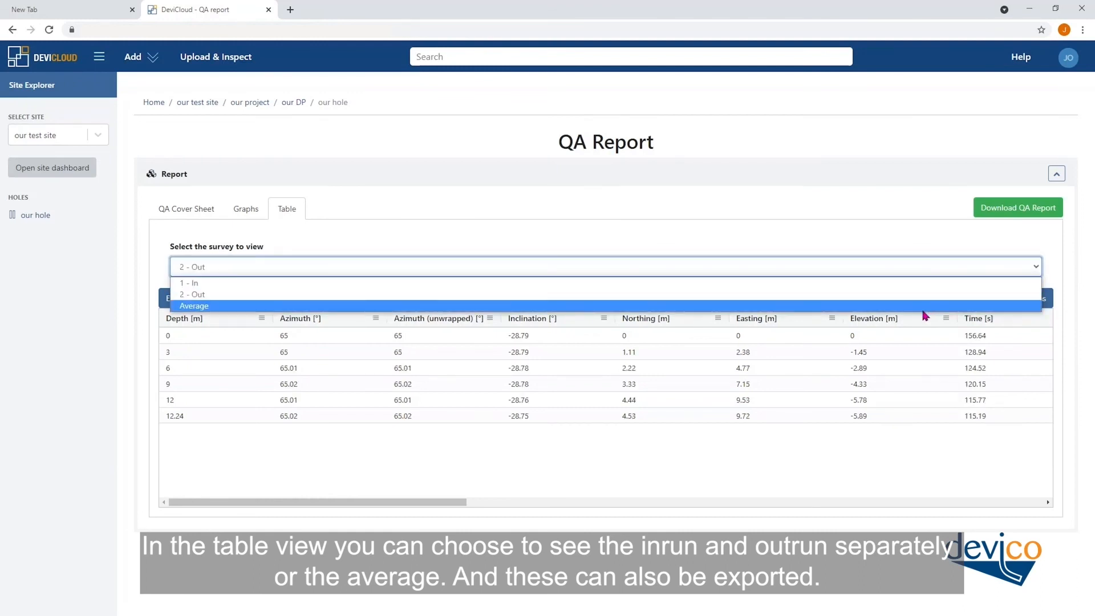
{"action": "left_click", "coordinate": [924, 306]}
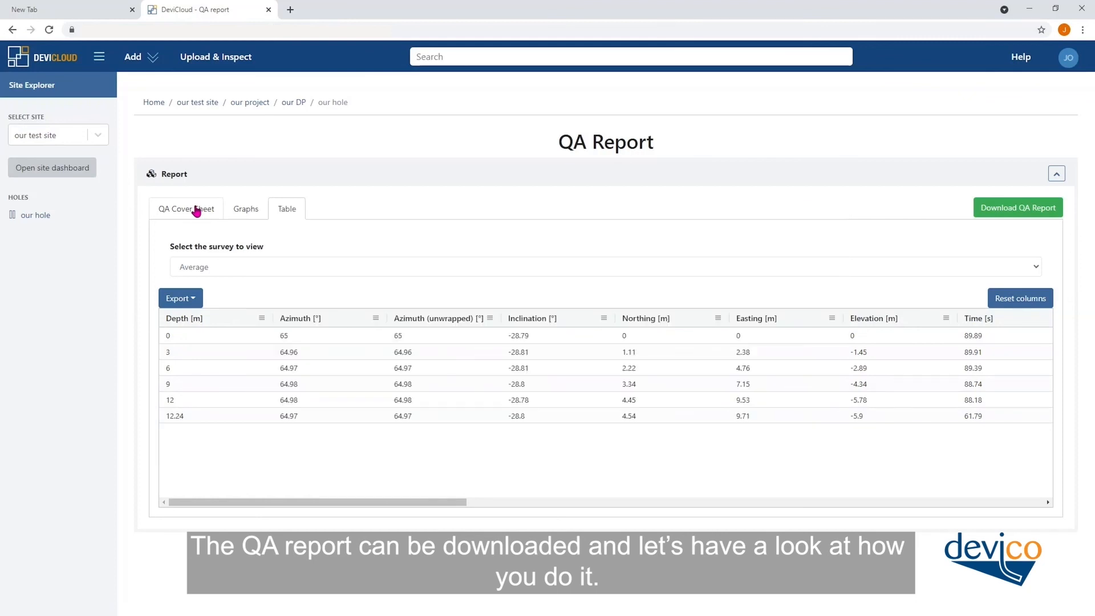
Step: Download the QA report, open it maximized in Excel, and examine its Survey Report cover sheet
{"action": "left_click", "coordinate": [1015, 210]}
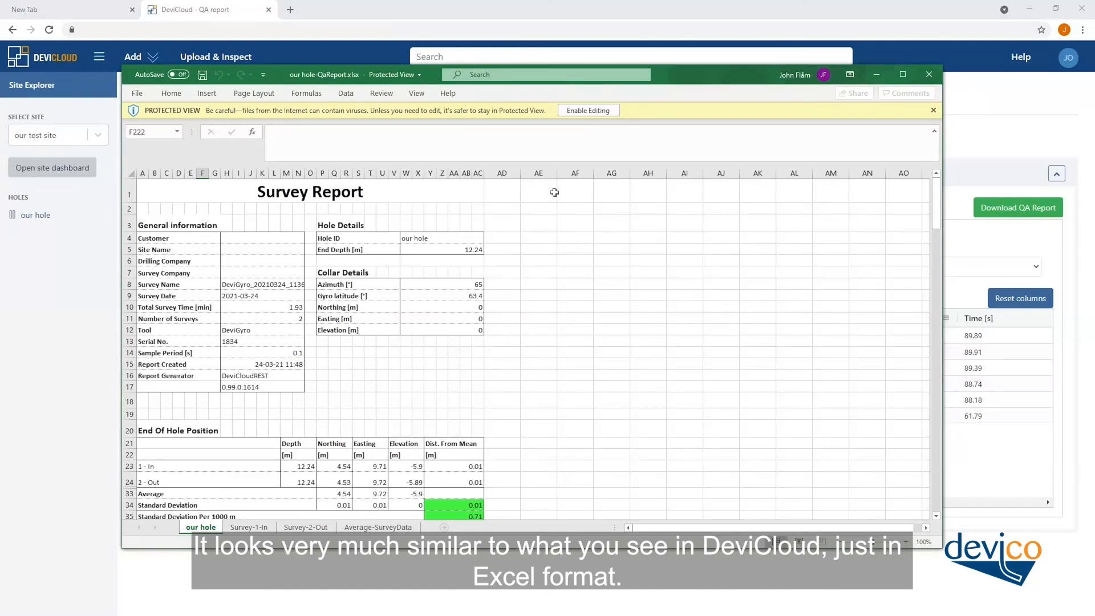
{"action": "left_click", "coordinate": [902, 74]}
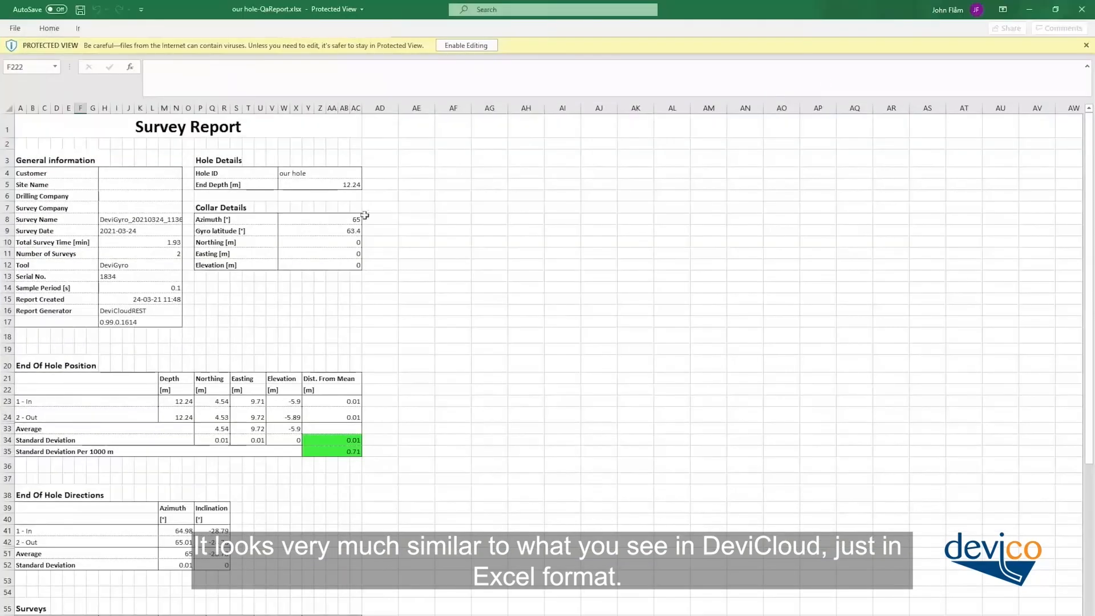
{"action": "scroll", "coordinate": [131, 382], "scroll_direction": "down", "scroll_amount": 3}
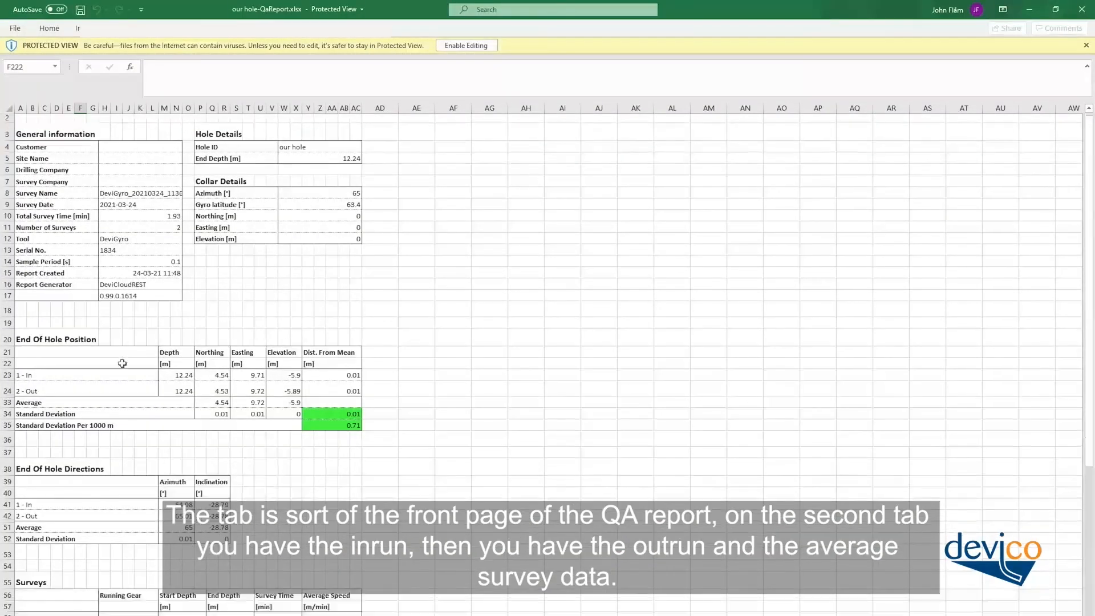
{"action": "scroll", "coordinate": [131, 382], "scroll_direction": "up", "scroll_amount": 2}
{"action": "scroll", "coordinate": [131, 382], "scroll_direction": "down", "scroll_amount": 3}
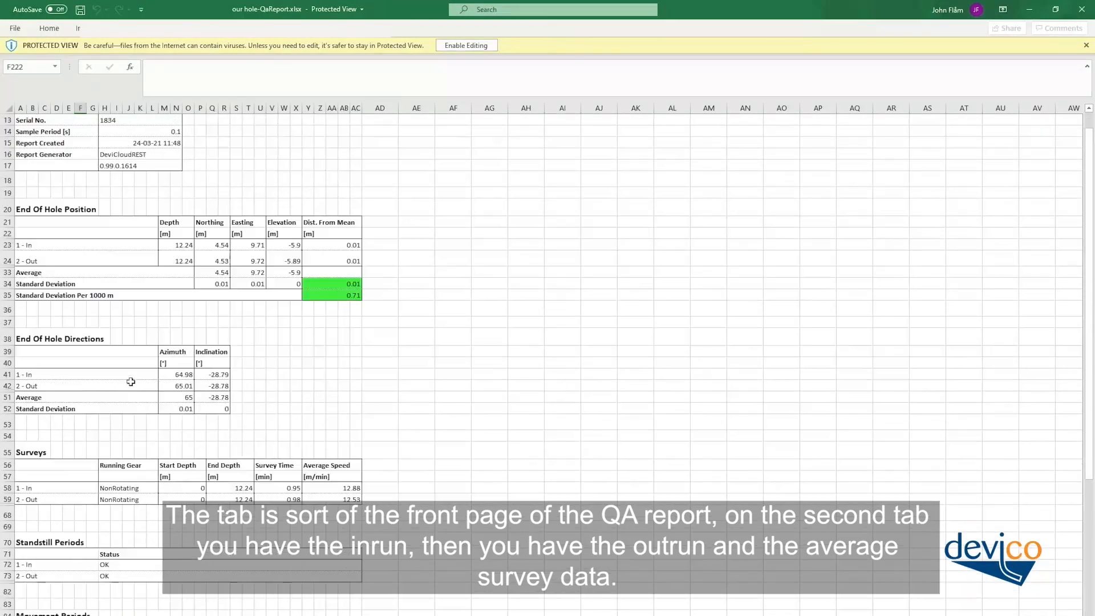
{"action": "scroll", "coordinate": [130, 381], "scroll_direction": "up", "scroll_amount": 3}
{"action": "scroll", "coordinate": [131, 381], "scroll_direction": "up", "scroll_amount": 1}
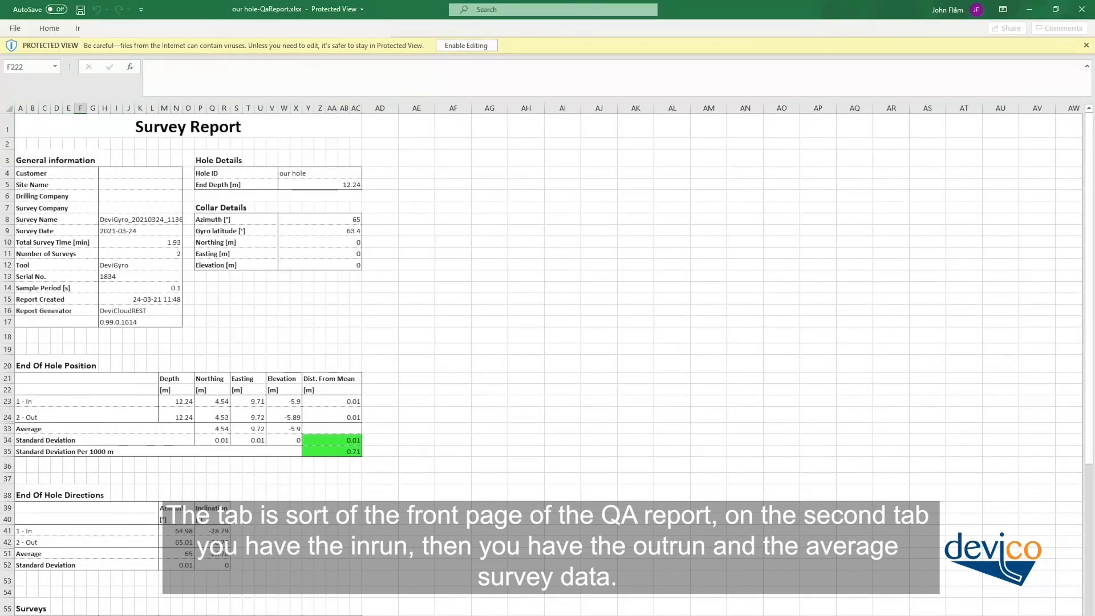
Step: Page through the workbook's In, Out and Average survey data sheets, and close the workbook
{"action": "key", "text": "ctrl+Page_Down"}
{"action": "key", "text": "ctrl+Page_Down"}
{"action": "key", "text": "ctrl+Page_Down"}
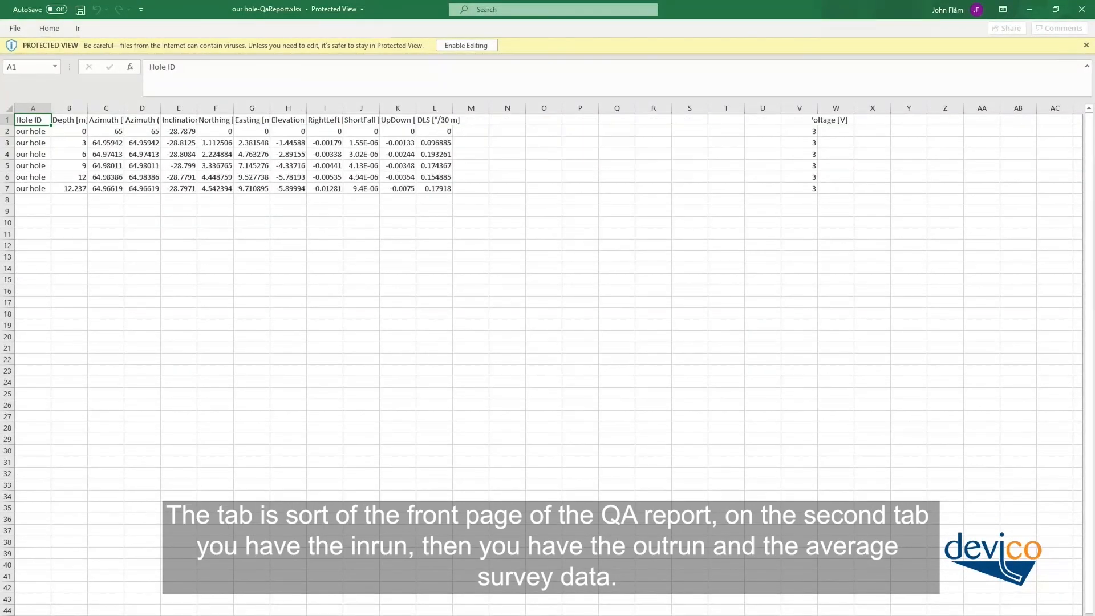
{"action": "left_click", "coordinate": [1083, 9]}
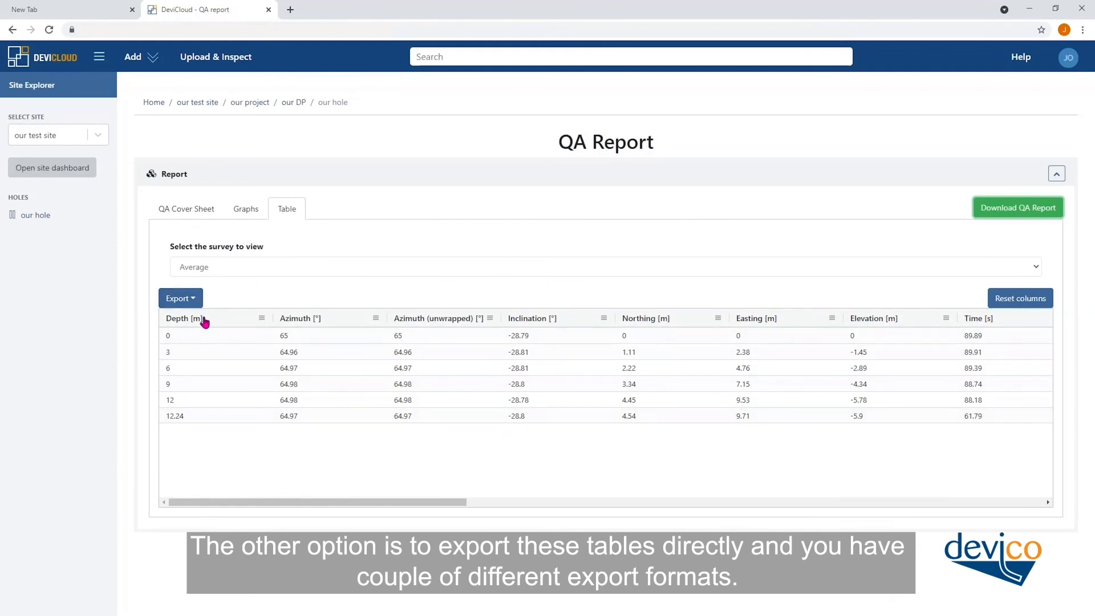
Step: Check the table's export formats and remove the GTF speed column from the Average survey table
{"action": "left_click", "coordinate": [194, 301]}
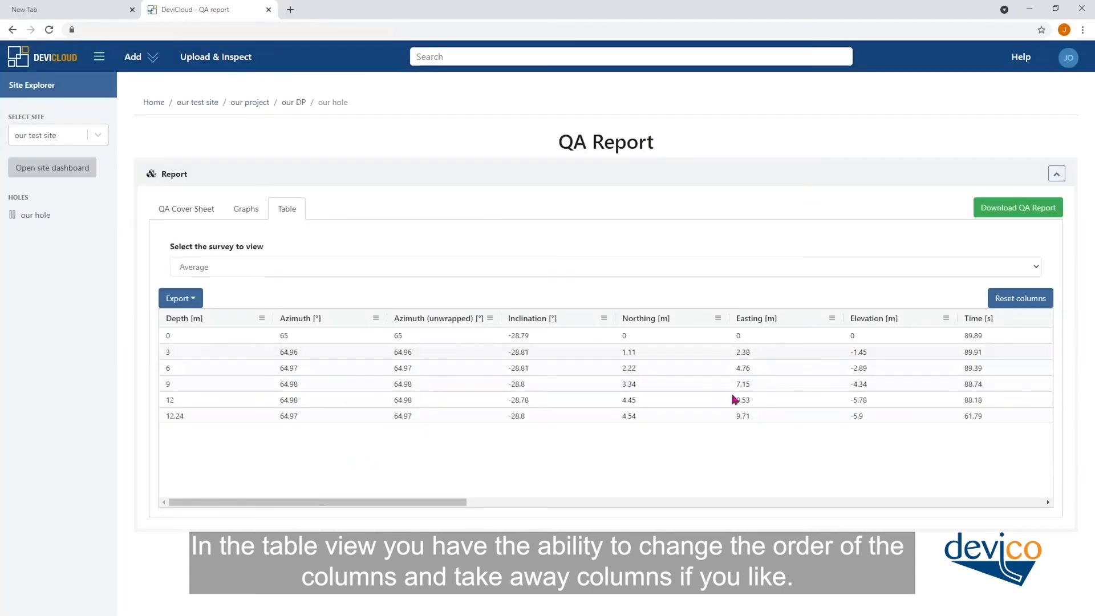
{"action": "left_click_drag", "start_coordinate": [457, 502], "coordinate": [400, 508]}
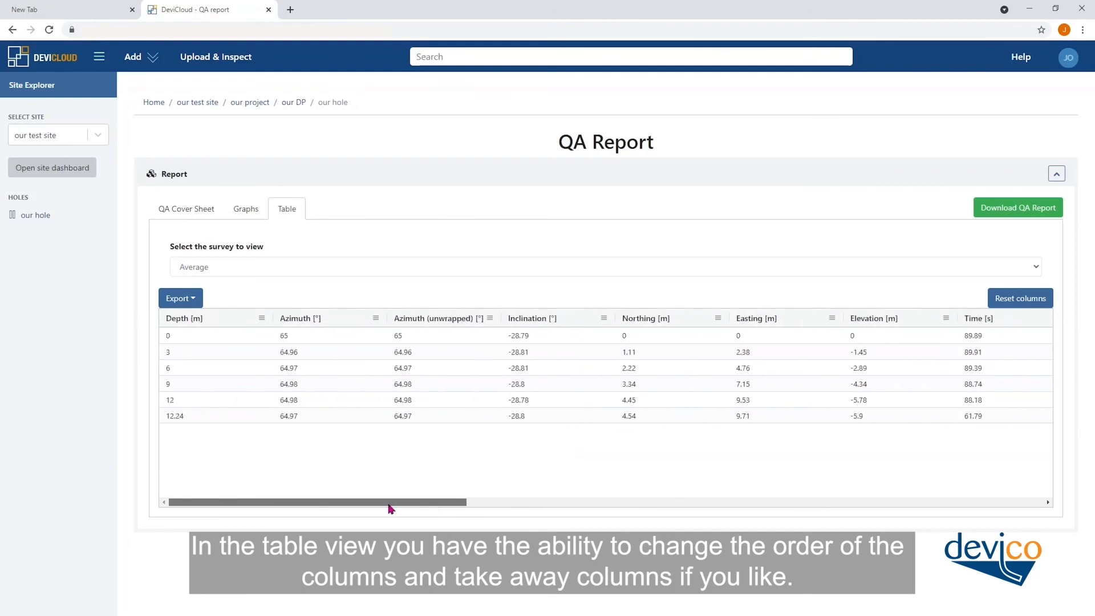
{"action": "left_click_drag", "start_coordinate": [466, 503], "coordinate": [721, 506]}
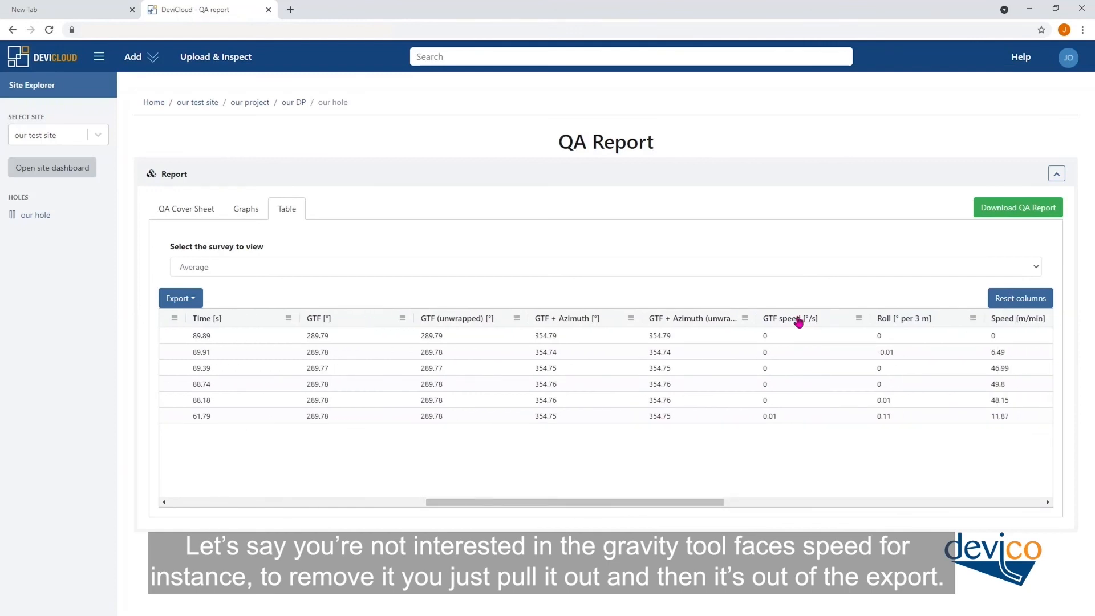
{"action": "left_click_drag", "start_coordinate": [798, 319], "coordinate": [788, 226]}
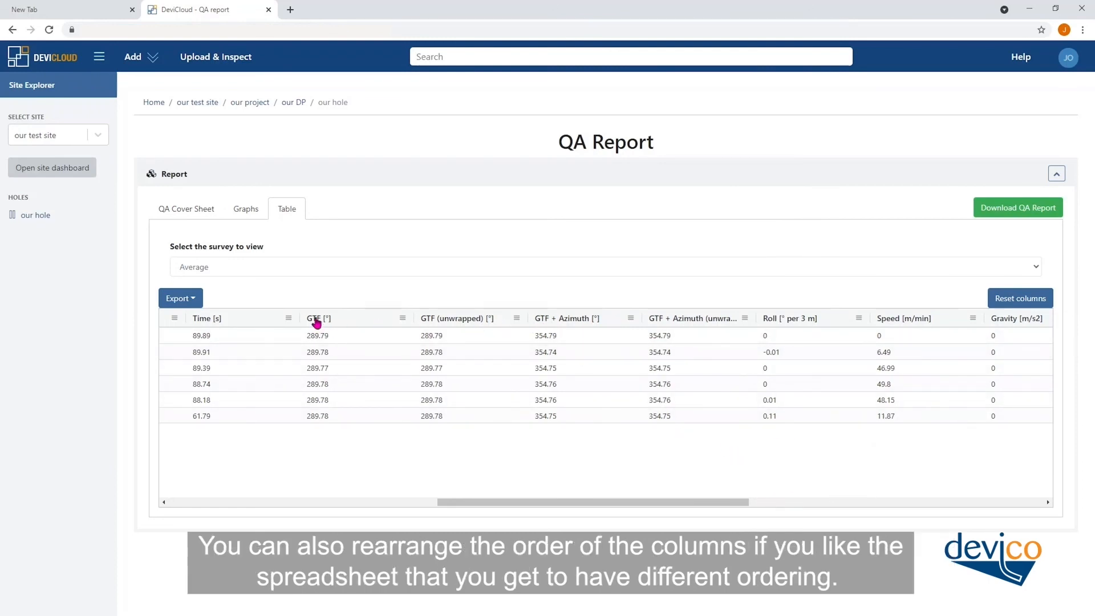
Step: Move the GTF column behind GTF (unwrapped) and the Easting column behind Elevation in the Average table
{"action": "left_click_drag", "start_coordinate": [315, 321], "coordinate": [462, 323]}
{"action": "left_click_drag", "start_coordinate": [615, 504], "coordinate": [484, 503]}
{"action": "left_click_drag", "start_coordinate": [356, 321], "coordinate": [471, 321]}
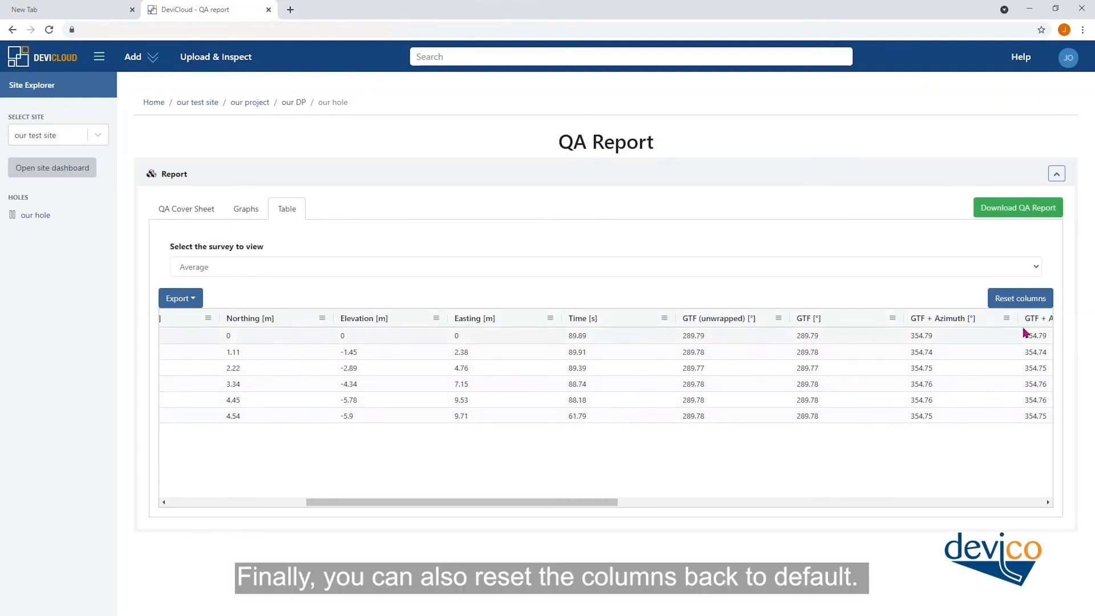
Step: Reset the table's columns to the default set and order, and check the remaining columns
{"action": "left_click", "coordinate": [1012, 299]}
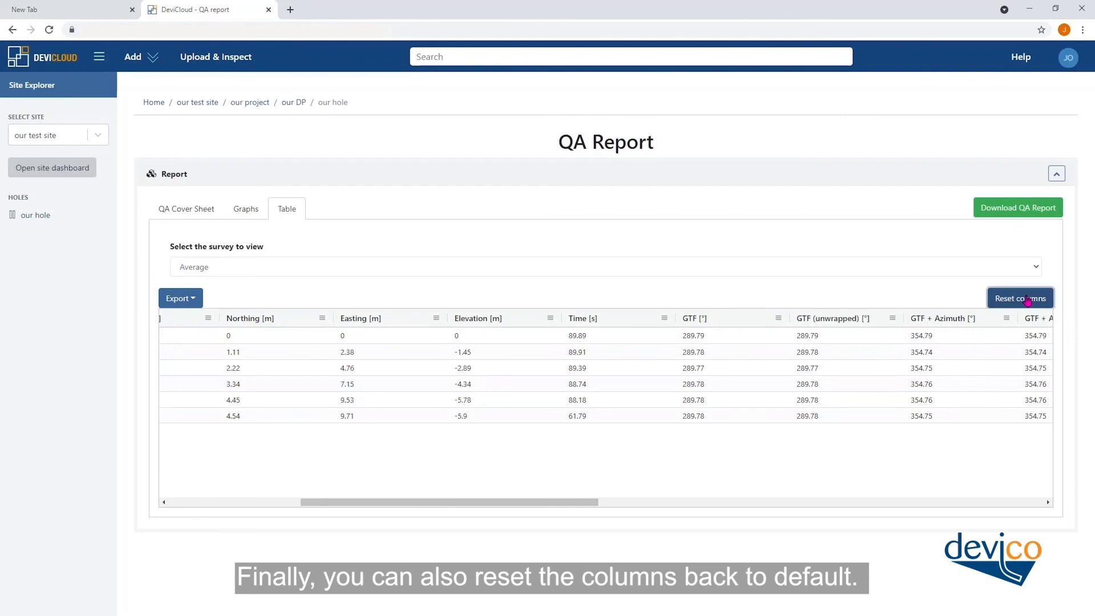
{"action": "left_click_drag", "start_coordinate": [550, 503], "coordinate": [754, 503]}
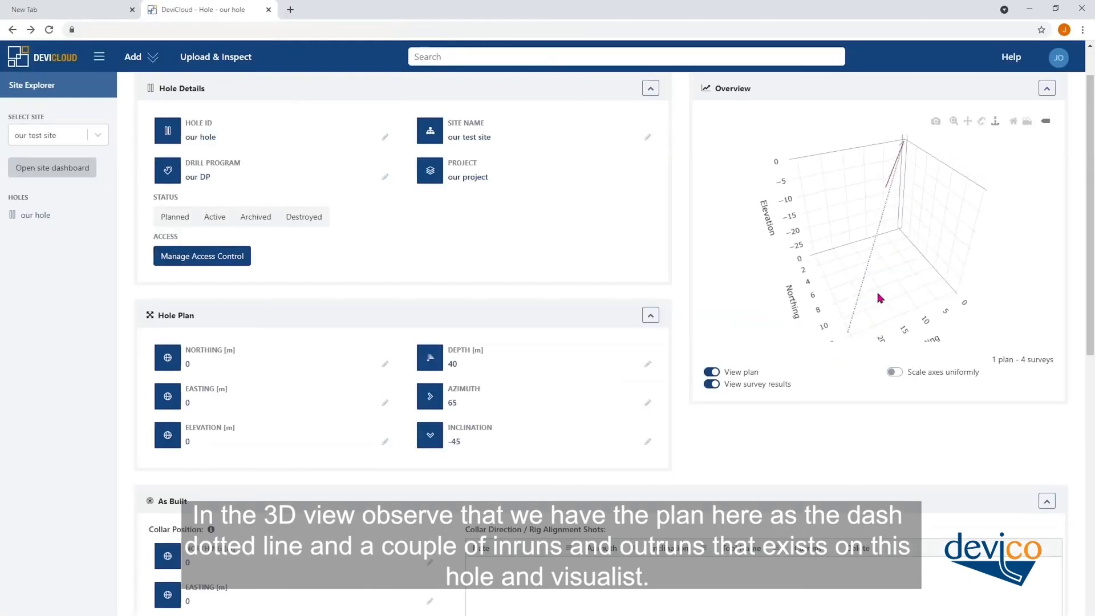
Step: Return to the page of "our hole" and inspect the hole plan and survey runs from several angles in the 3D overview
{"action": "left_click_drag", "start_coordinate": [880, 298], "coordinate": [794, 275]}
{"action": "mouse_move", "coordinate": [950, 178]}
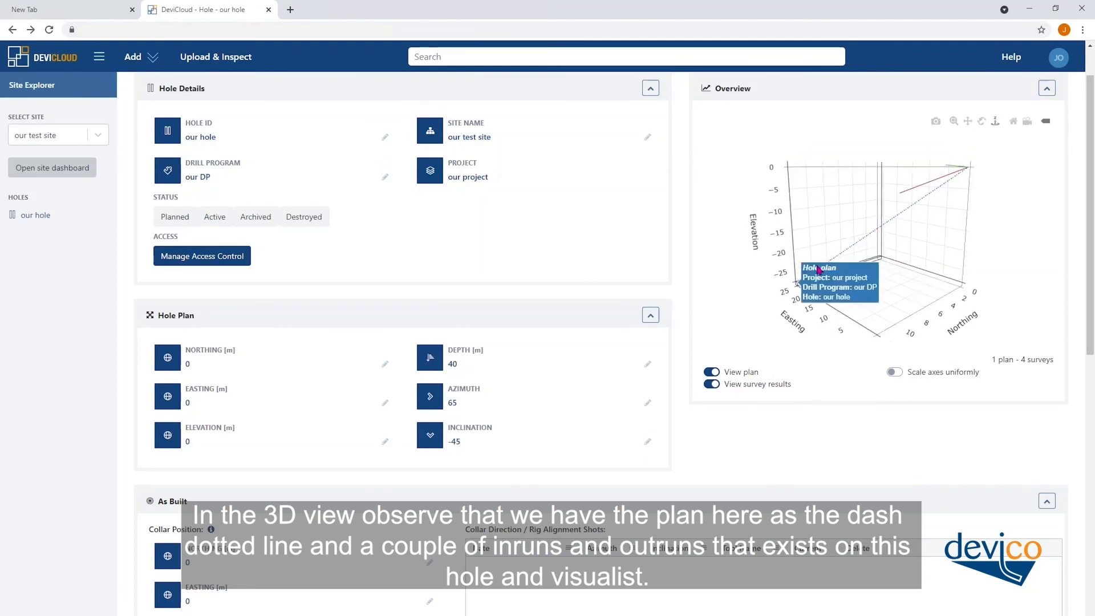
{"action": "left_click_drag", "start_coordinate": [928, 200], "coordinate": [947, 215]}
{"action": "mouse_move", "coordinate": [936, 164]}
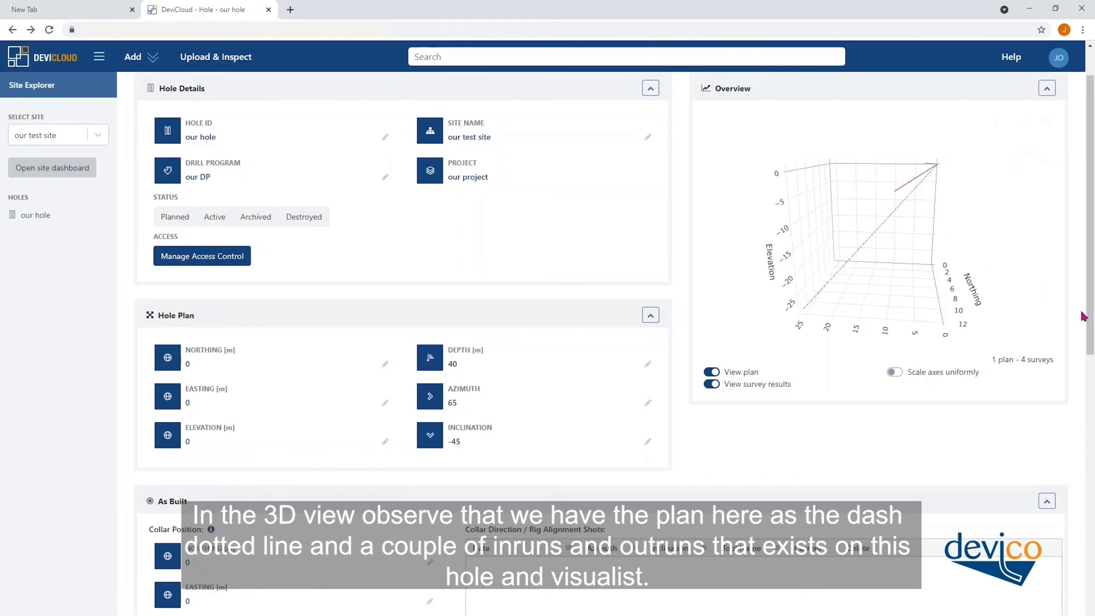
{"action": "left_click_drag", "start_coordinate": [1083, 316], "coordinate": [1075, 507]}
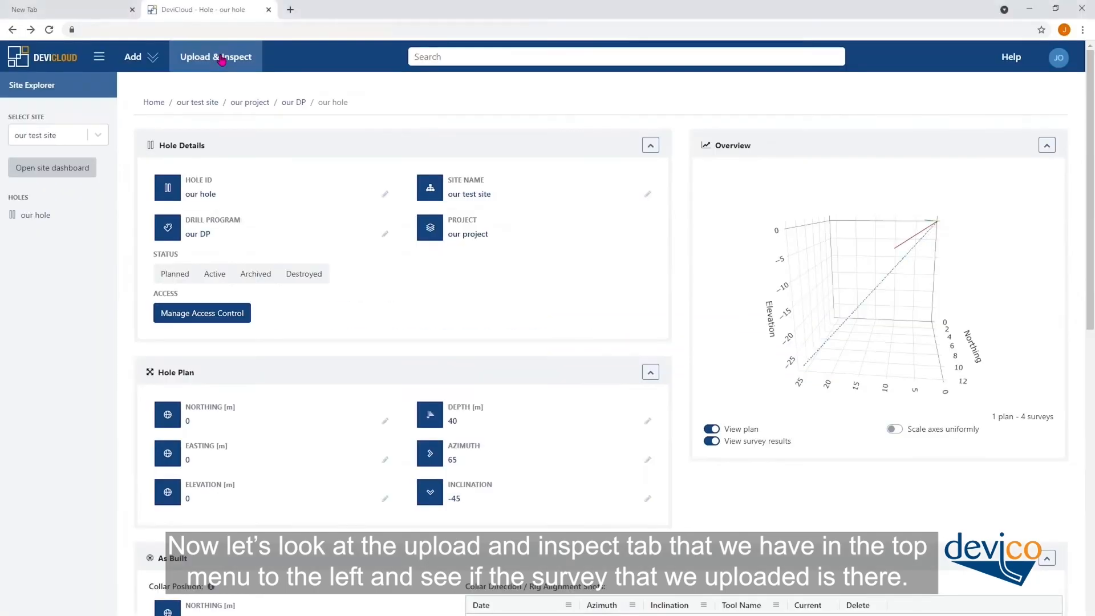
Step: Open Upload & Inspect, move the mirrored phone window out of view, and select the uploaded survey 1_1 dated 2021-03-04
{"action": "left_click", "coordinate": [222, 60]}
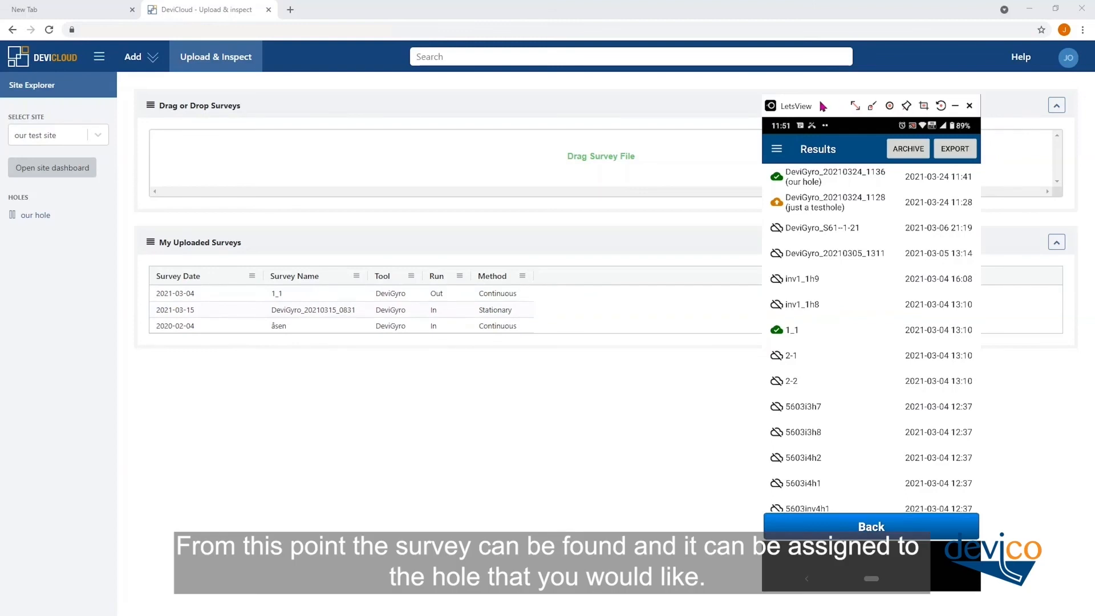
{"action": "left_click_drag", "start_coordinate": [820, 101], "coordinate": [1094, 131]}
{"action": "left_click", "coordinate": [170, 289]}
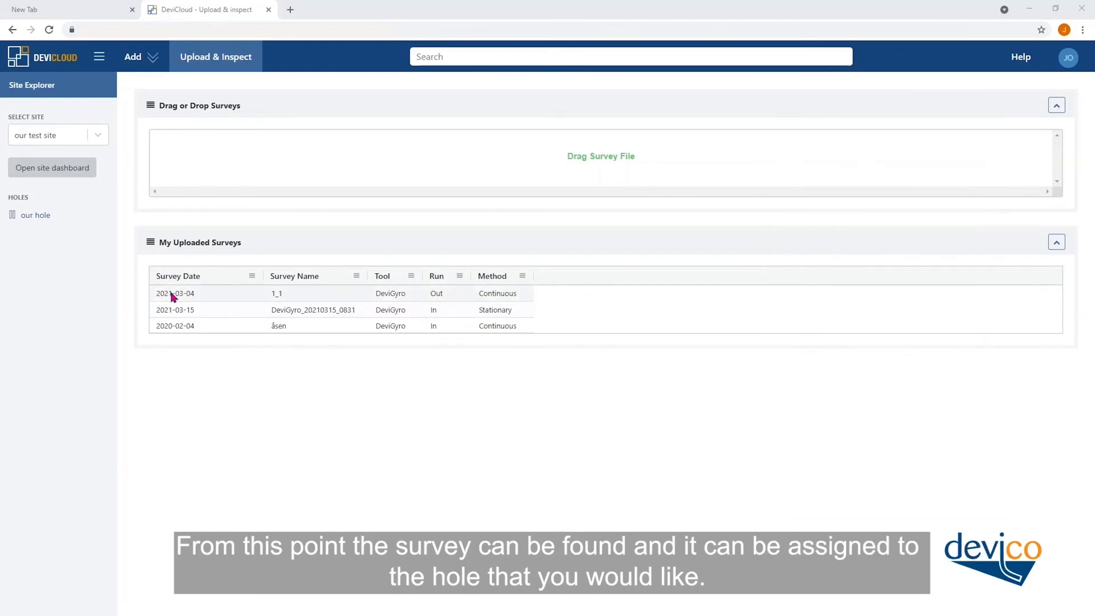